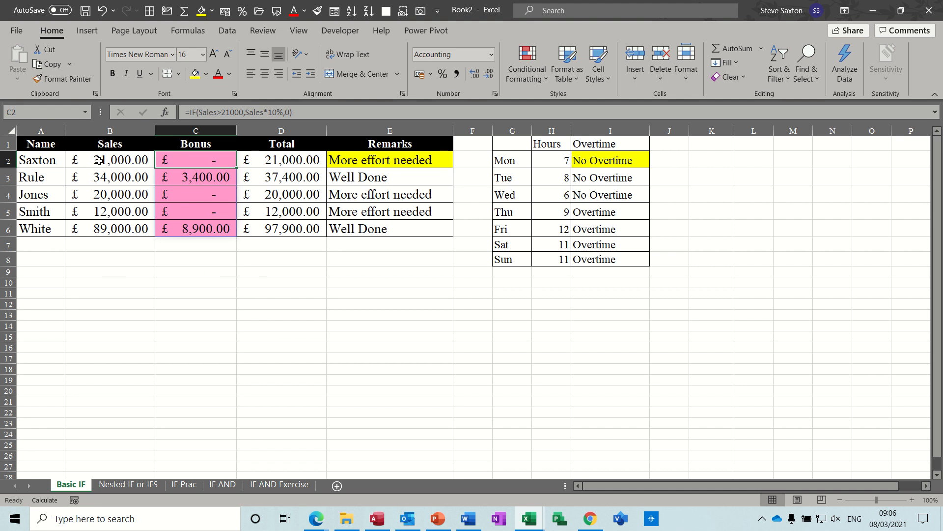
Examine the Sales and Bonus ranges, the first Total formula and the IF formulas down the Bonus column
drag(99, 160, 103, 228)
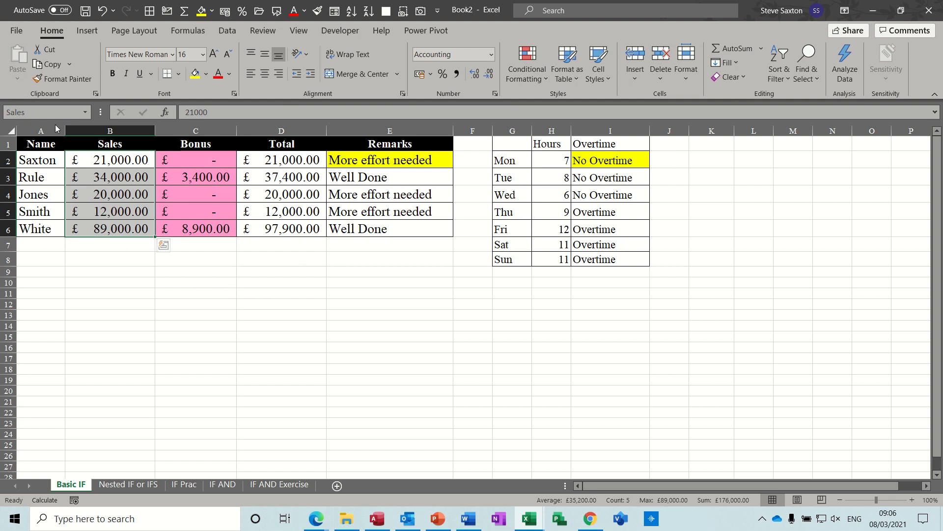
drag(179, 159, 191, 226)
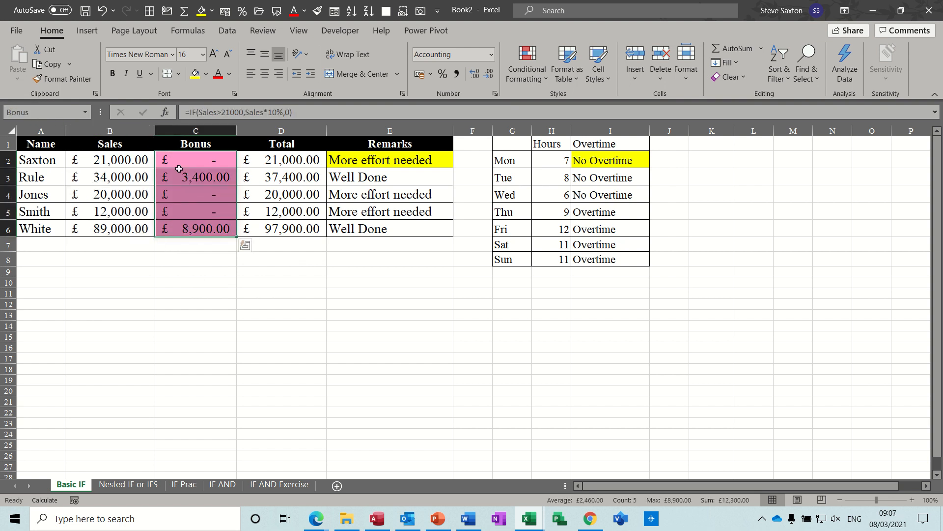
click(278, 163)
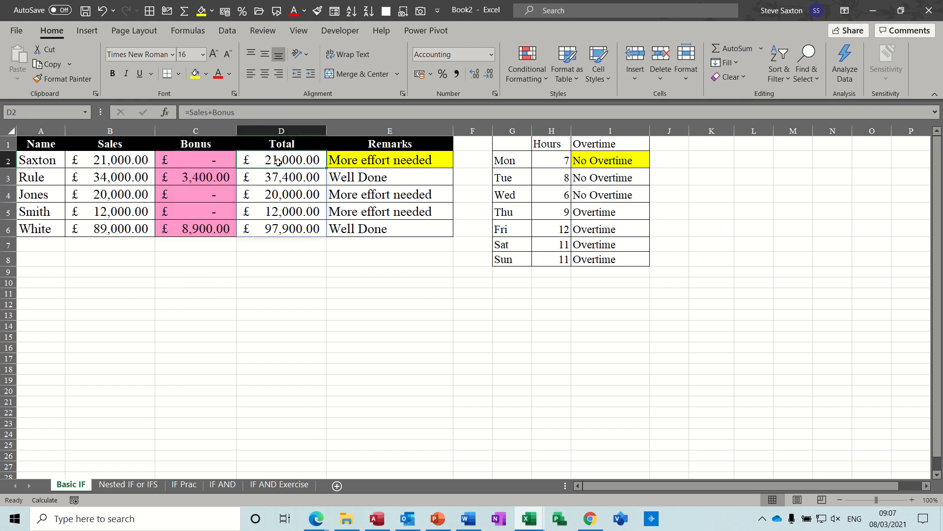
click(201, 159)
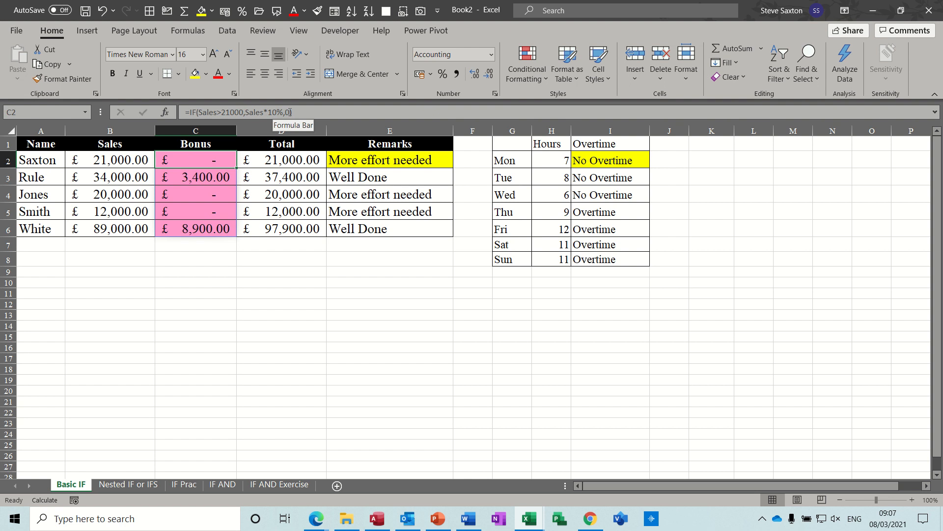
click(190, 178)
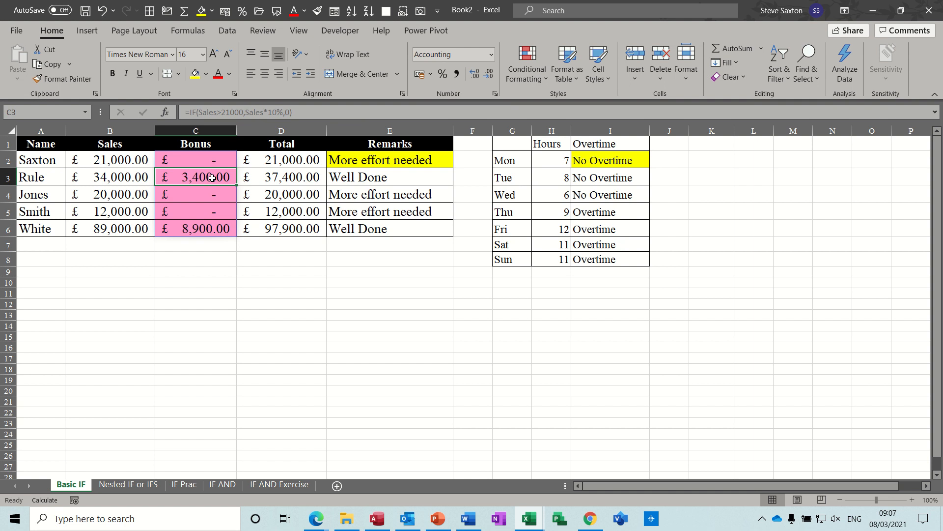
click(195, 195)
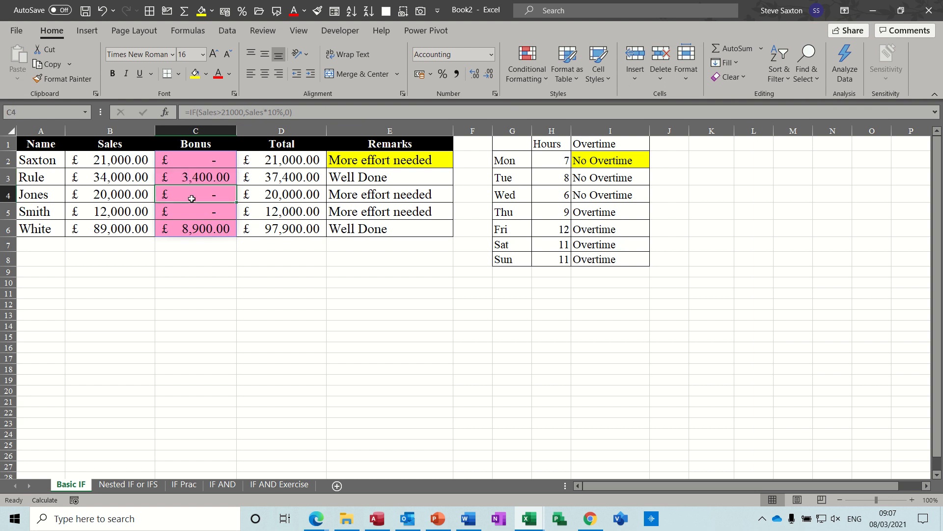
click(188, 210)
click(187, 233)
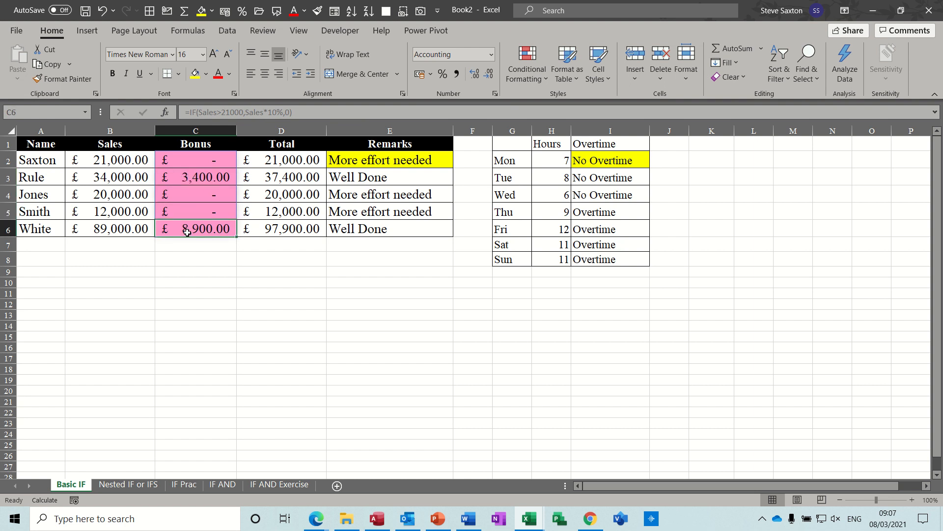
click(201, 158)
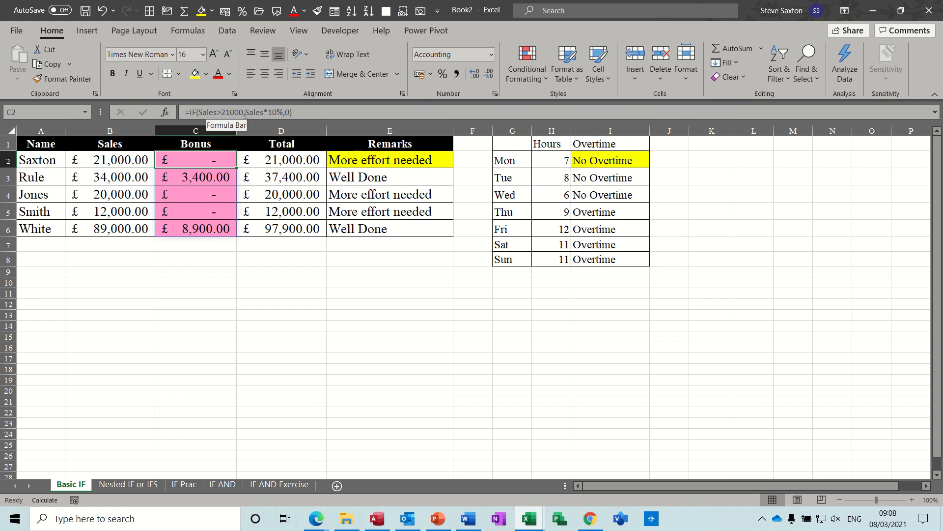
drag(128, 161, 123, 227)
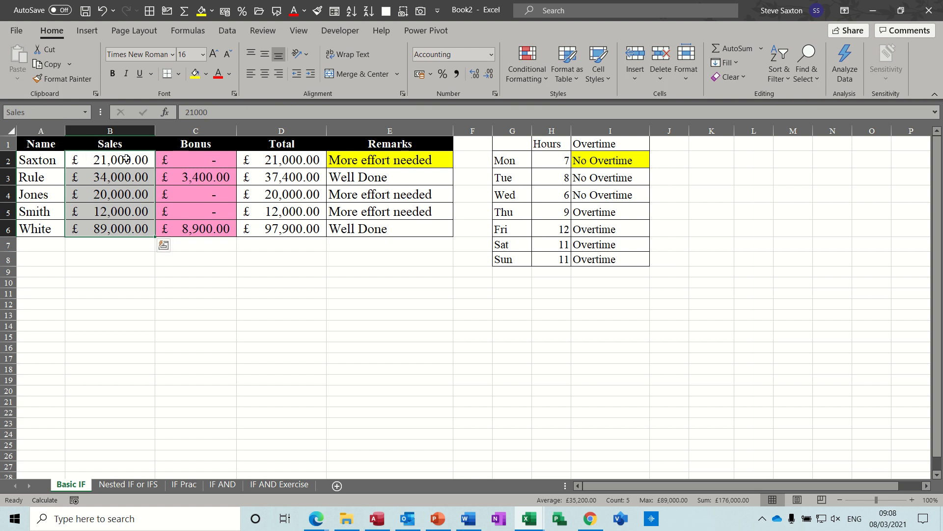
Inspect the IF formulas in Remarks cells E2 and E3 and the Bonus value in C3 they depend on
click(392, 160)
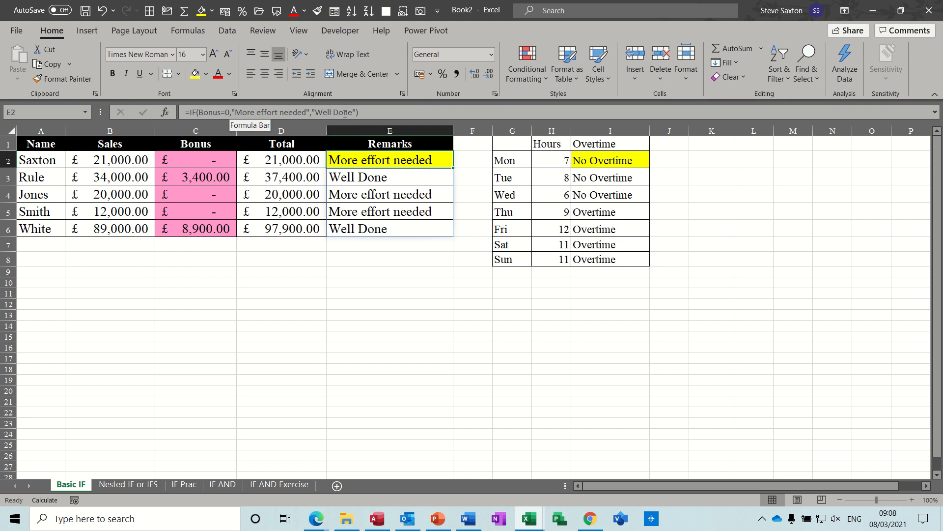
click(375, 178)
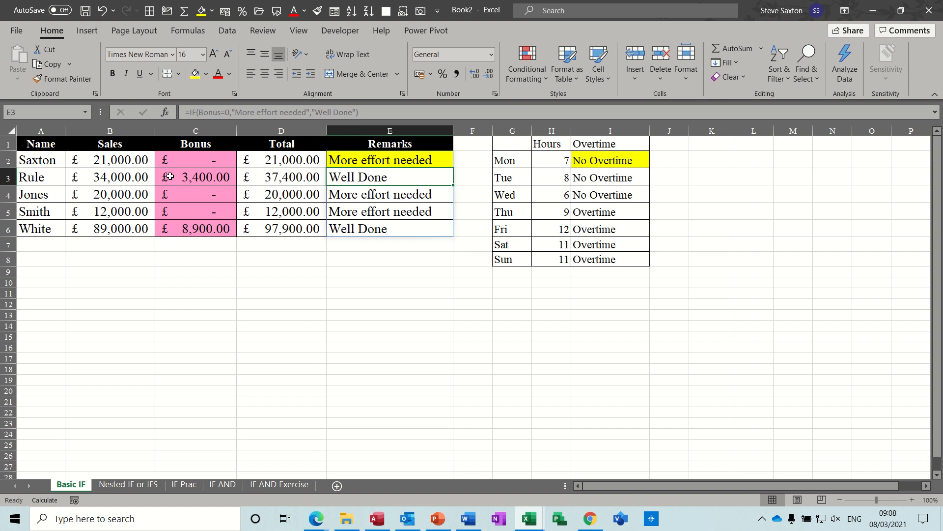
click(196, 178)
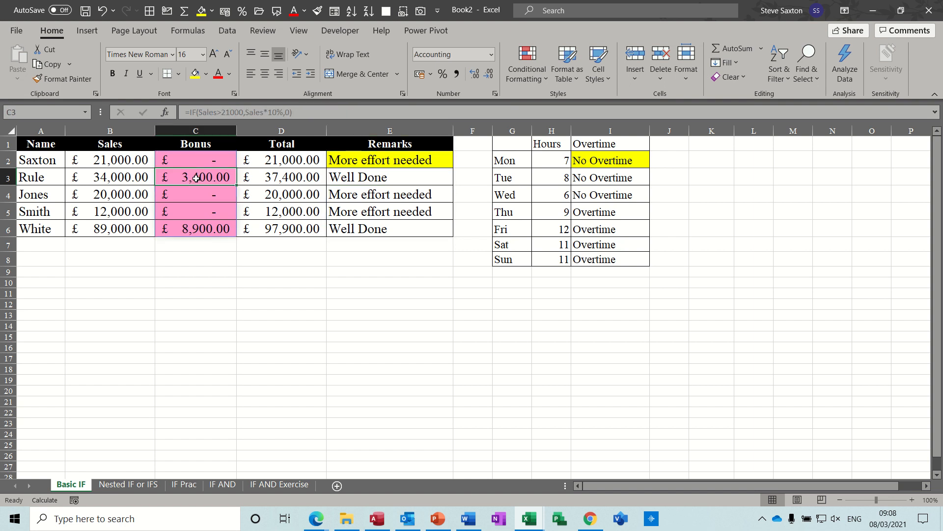
click(361, 177)
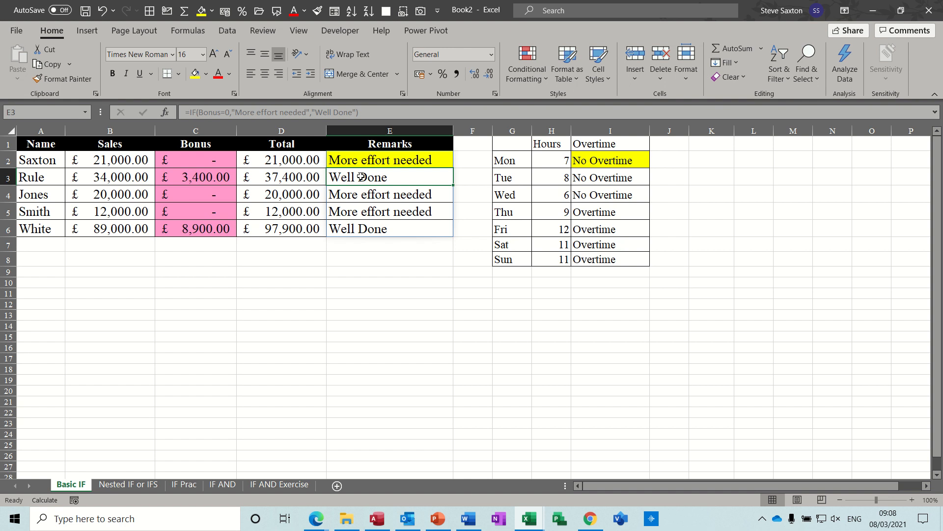
Set the sales figure in B2 to 22000 and check the row's Bonus and Remarks formulas
click(111, 160)
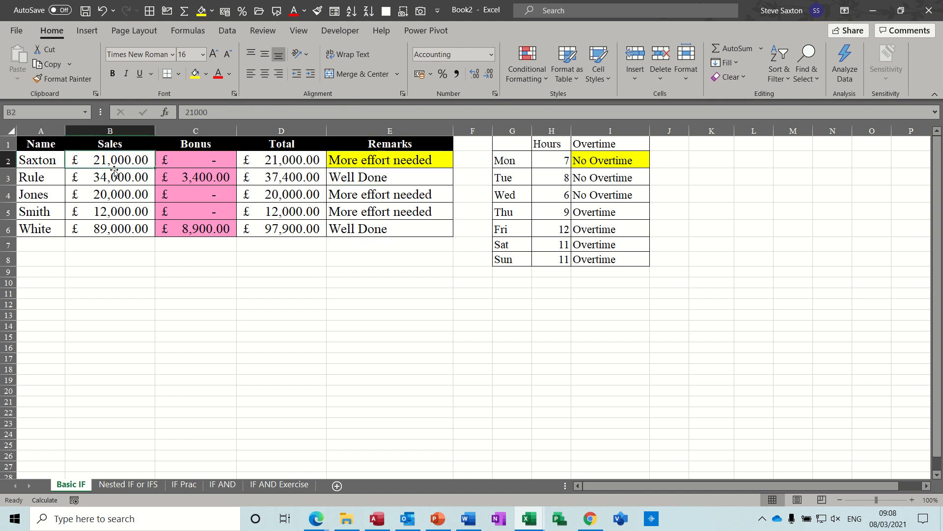
text(22)
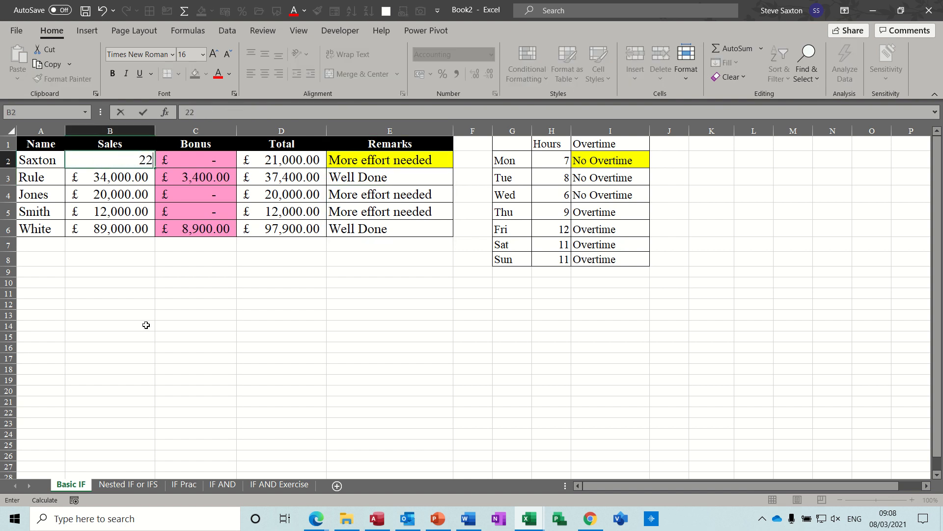
text(000)
key(ctrl+Return)
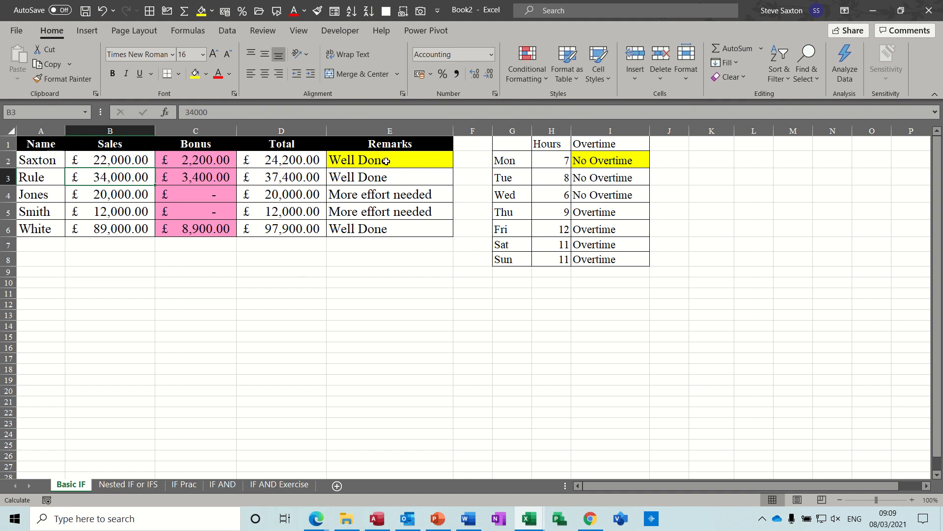
click(389, 163)
click(208, 160)
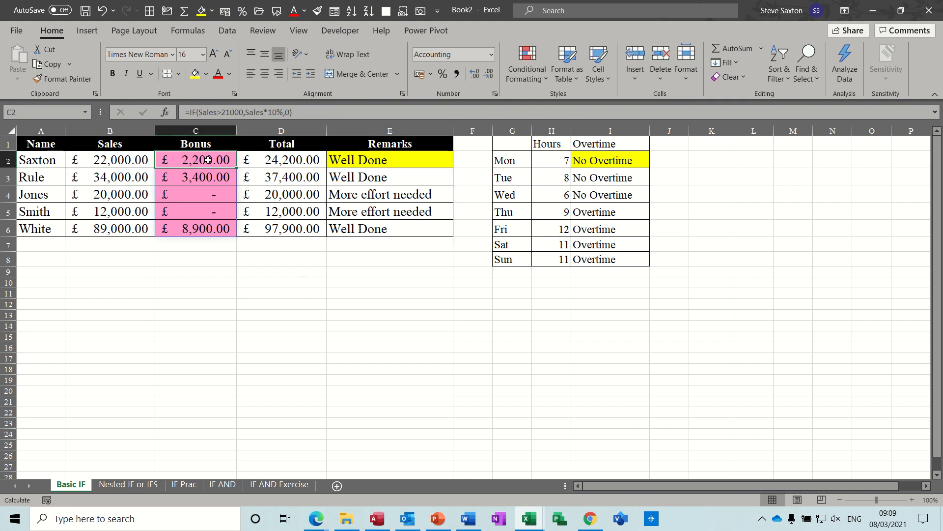
click(376, 160)
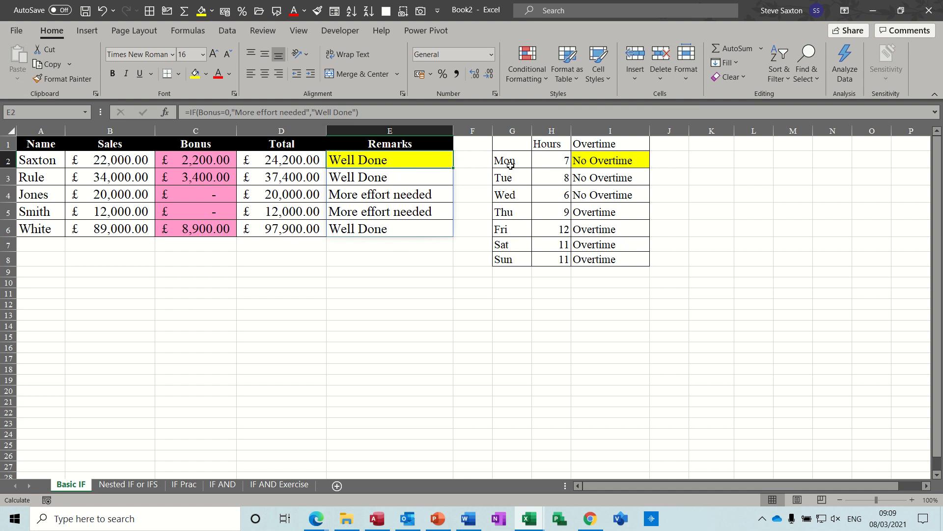
Compare the IF formulas in the Overtime column for Monday and Thursday
click(611, 161)
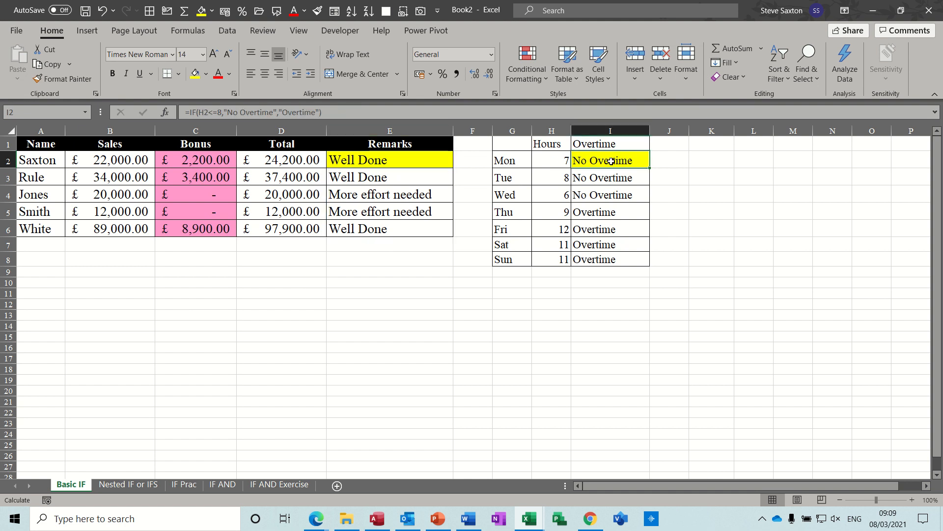
click(608, 211)
click(608, 160)
click(592, 213)
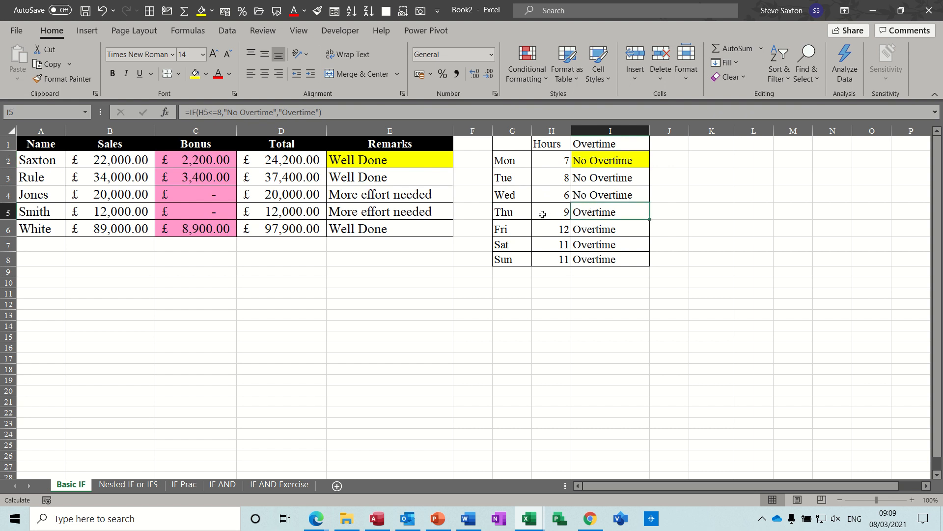
Insert three blank columns before the weekday hours table, at columns G to I
drag(510, 130, 634, 131)
right_click(556, 153)
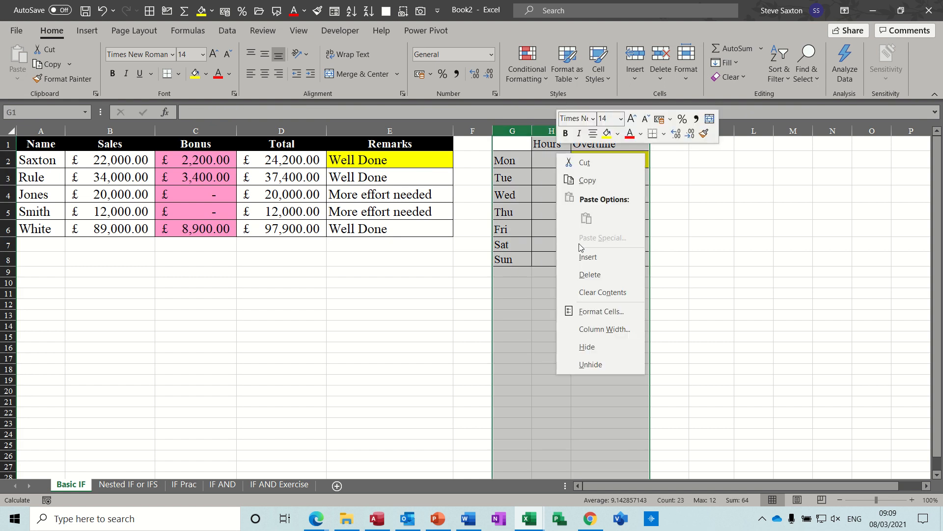
click(579, 264)
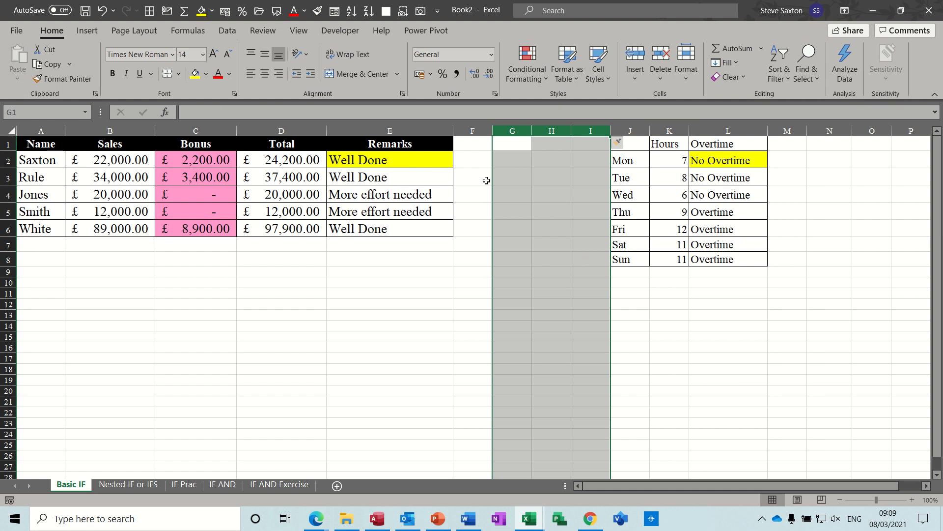
Enter the bonus formula =IF(Sales>21000,Sales*10%,0) in cell G2, using the existing Bonus formula as the model
click(199, 161)
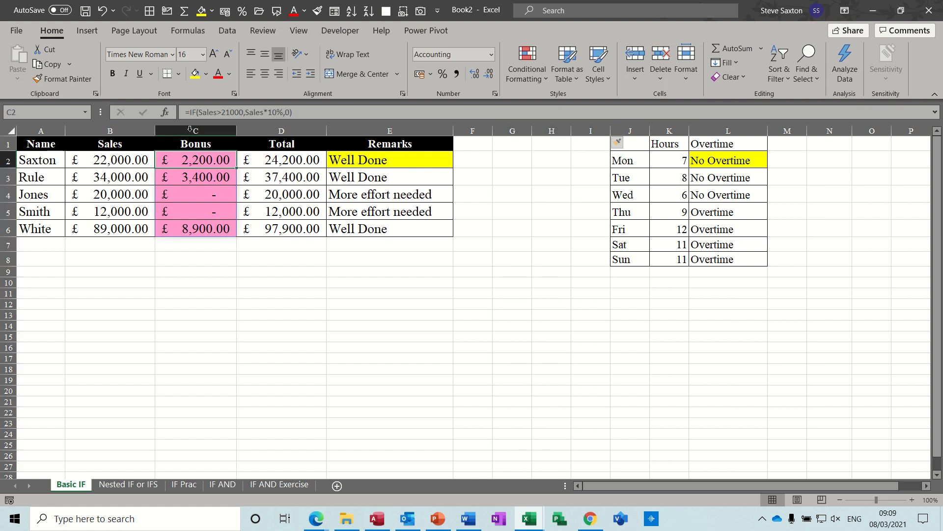
click(501, 161)
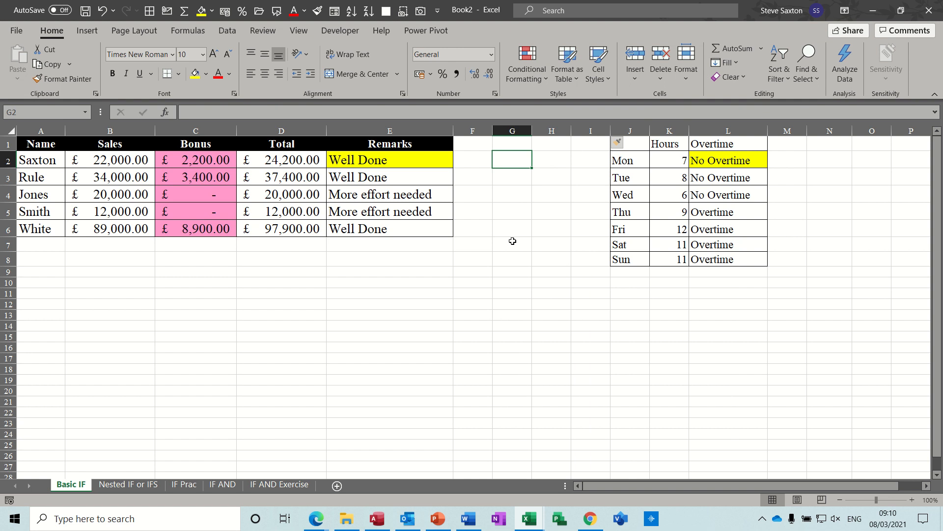
text(=if()
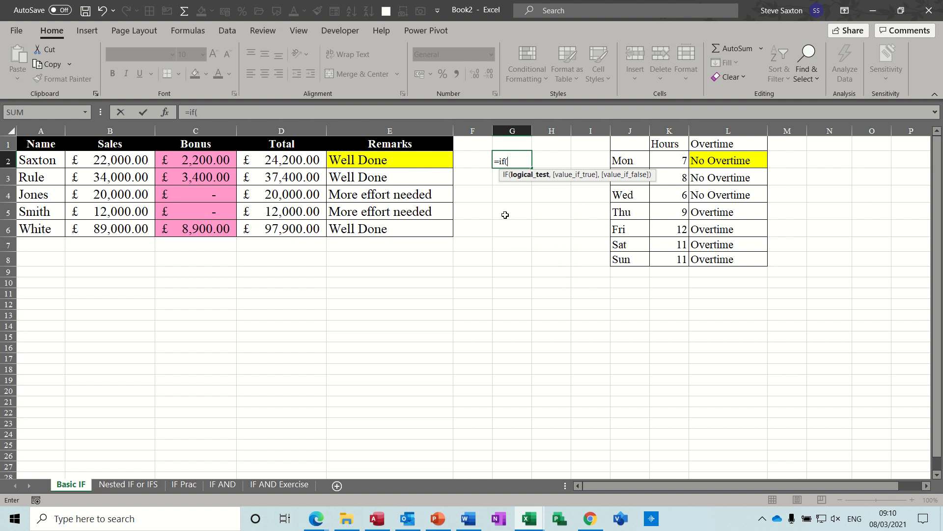
text(sales)
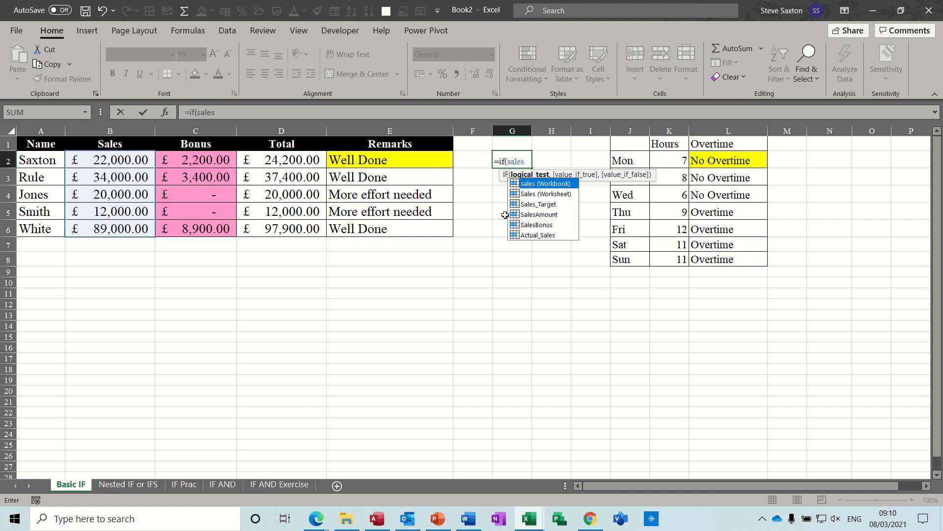
text(>)
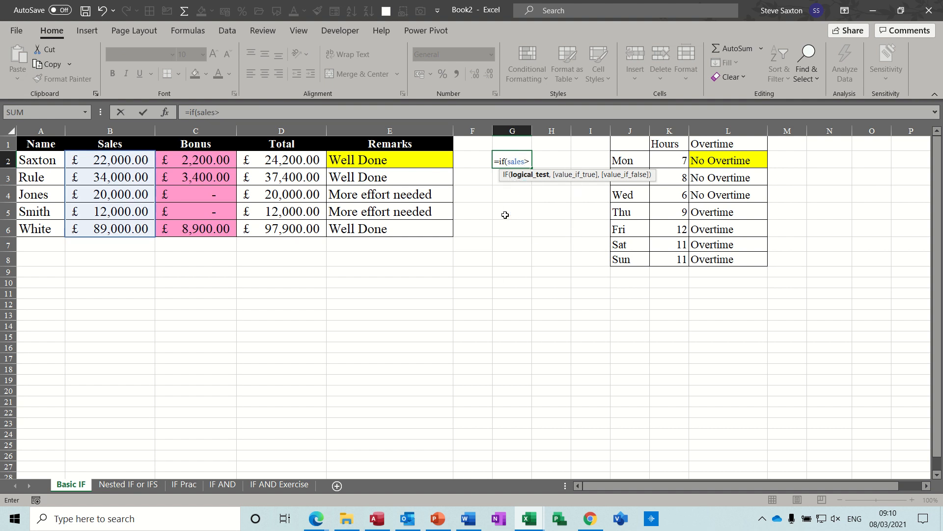
text(21000)
text(,)
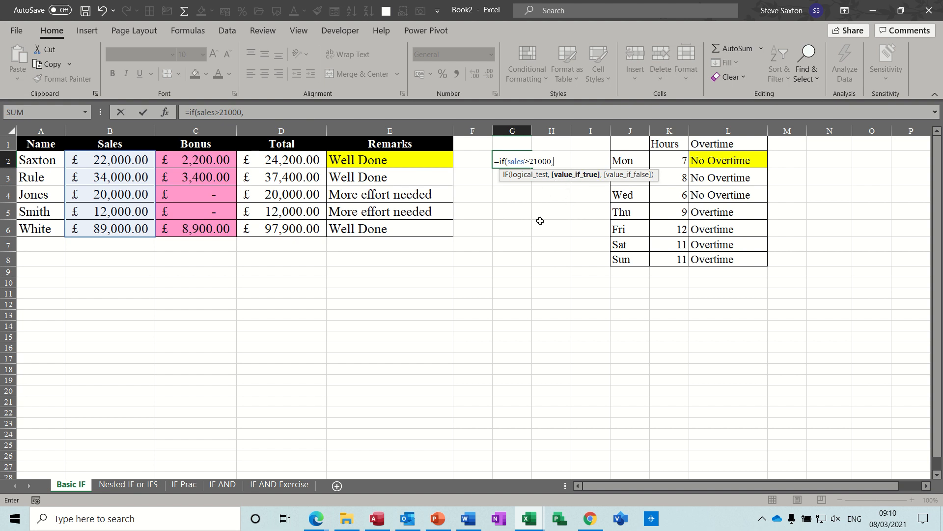
text(sales)
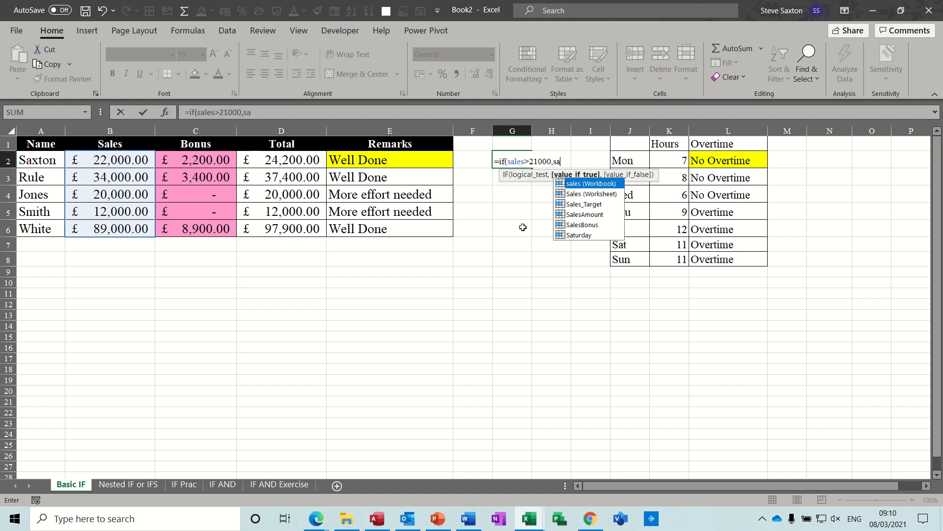
text(*)
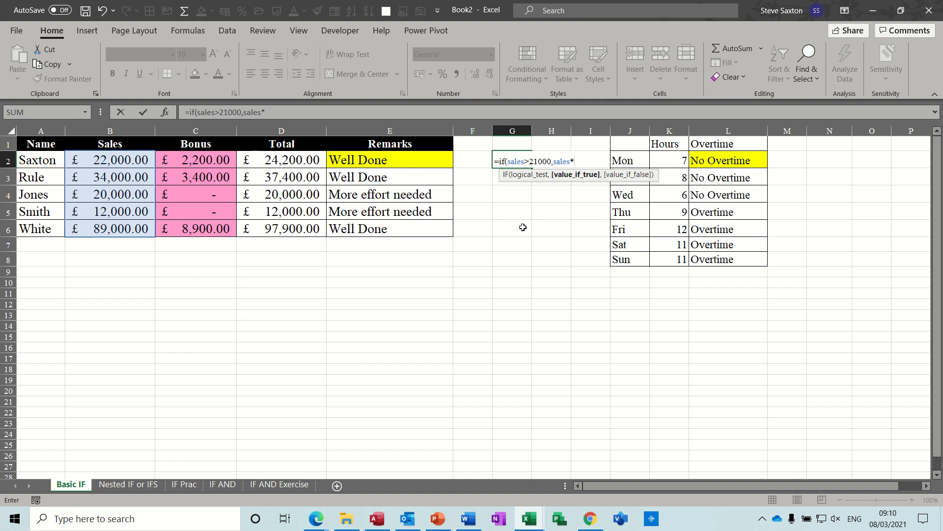
text(10)
text(,)
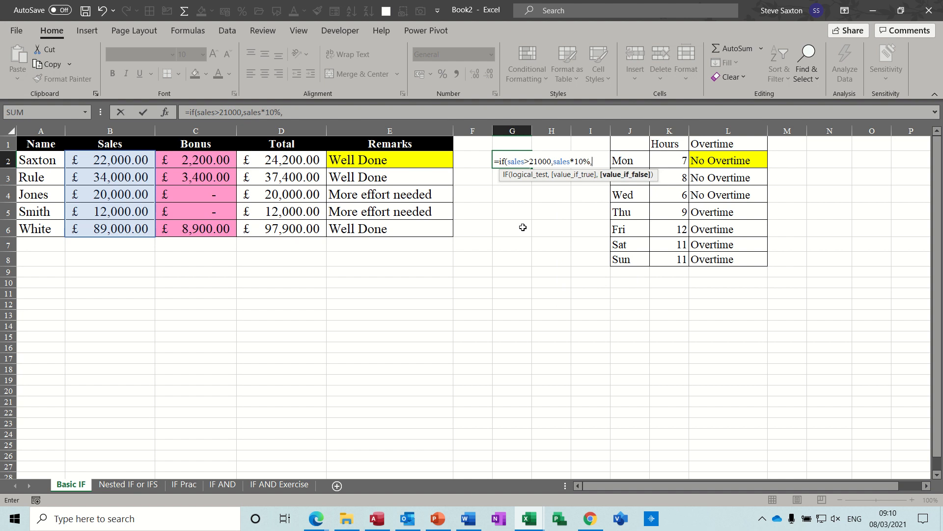
text(0))
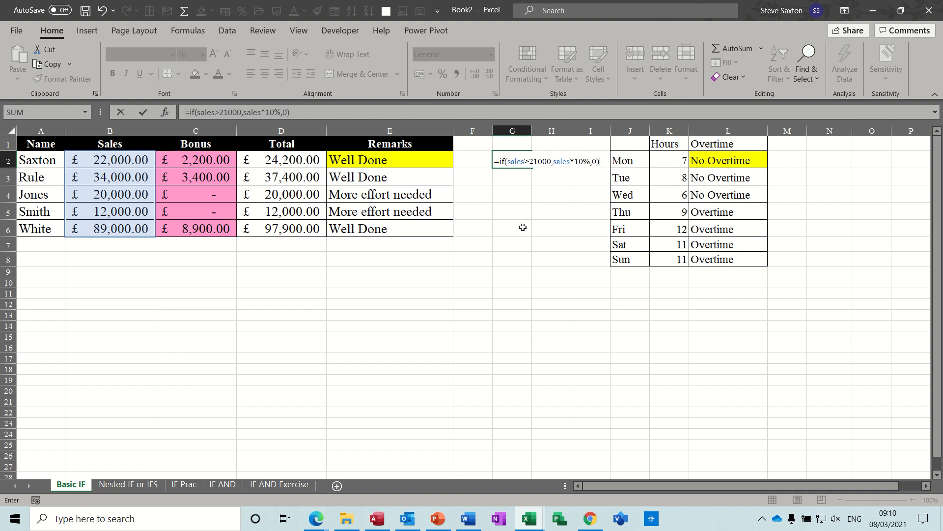
click(143, 114)
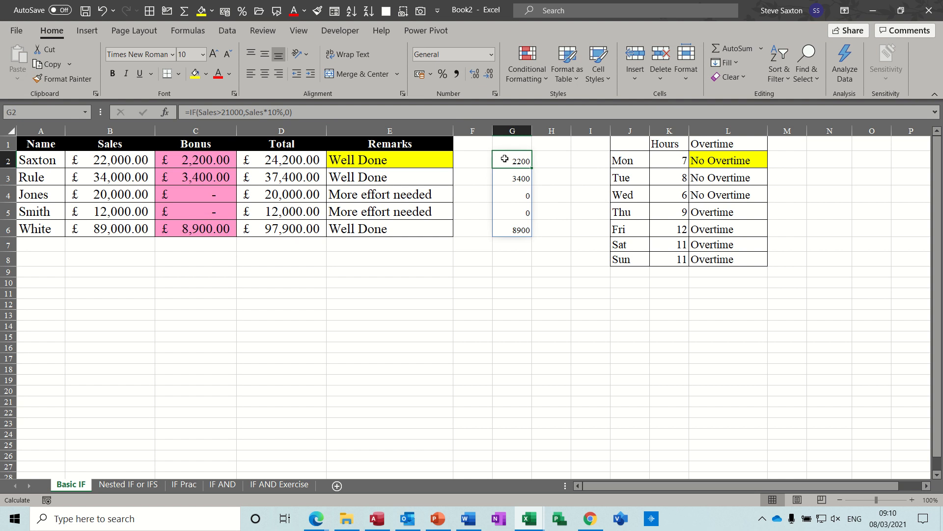
Apply the pound Accounting number format to the bonus results in G2:G6
drag(505, 158, 517, 230)
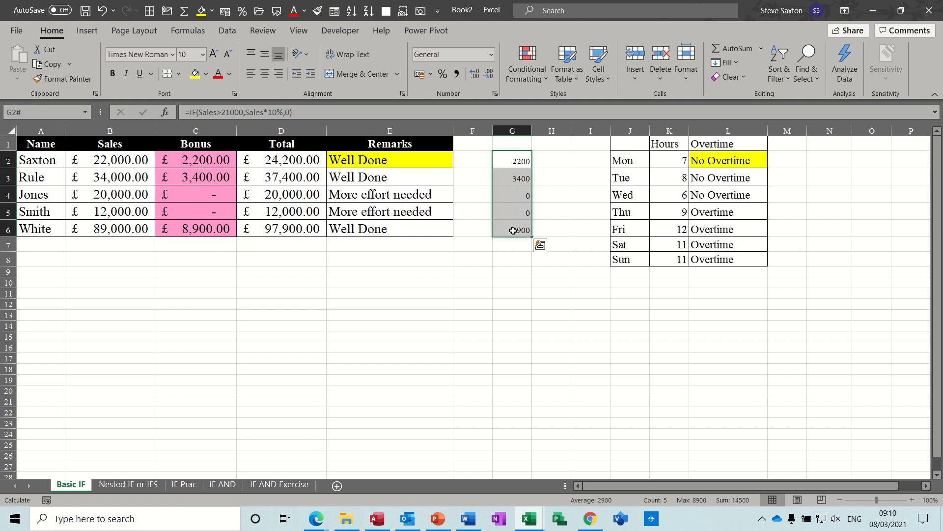
click(419, 75)
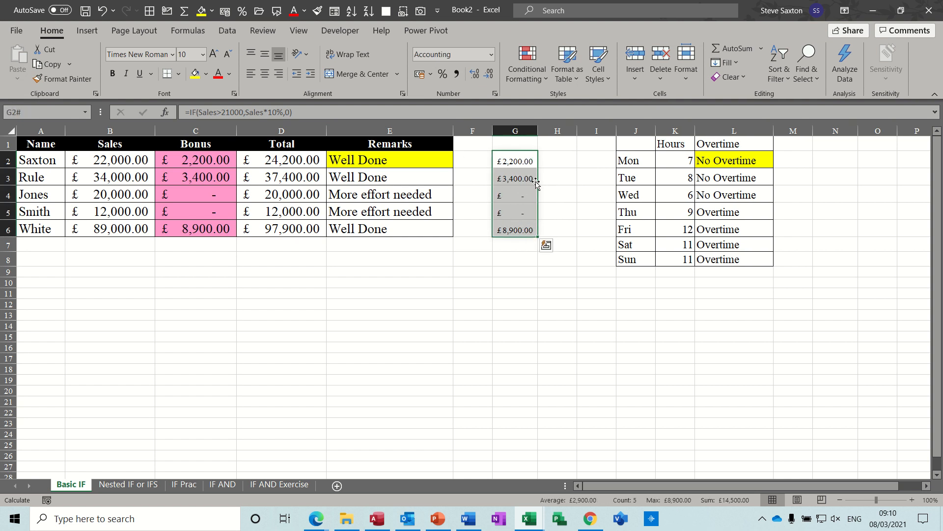
Enter the remarks formula =IF(G2=0,"More effort needed","Well Done") in cell H2 and fill it down to H6
click(561, 160)
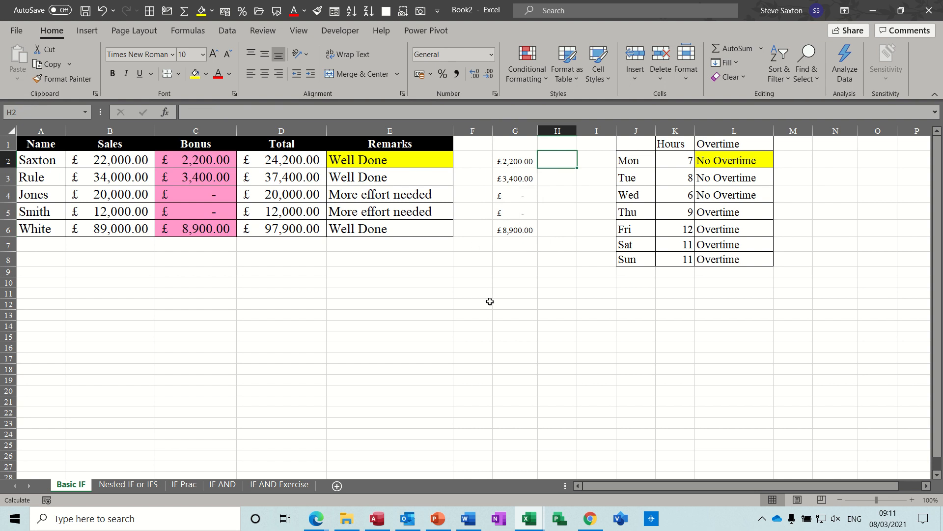
text(=if)
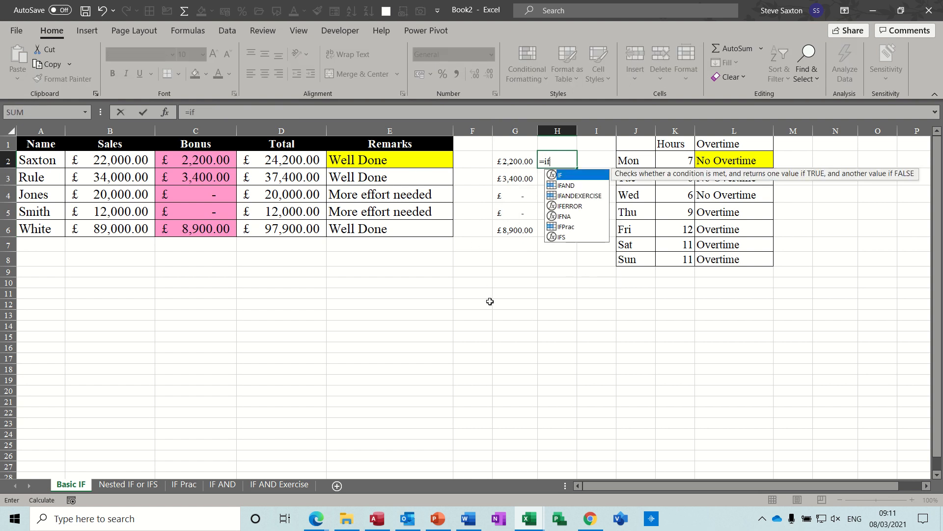
text(()
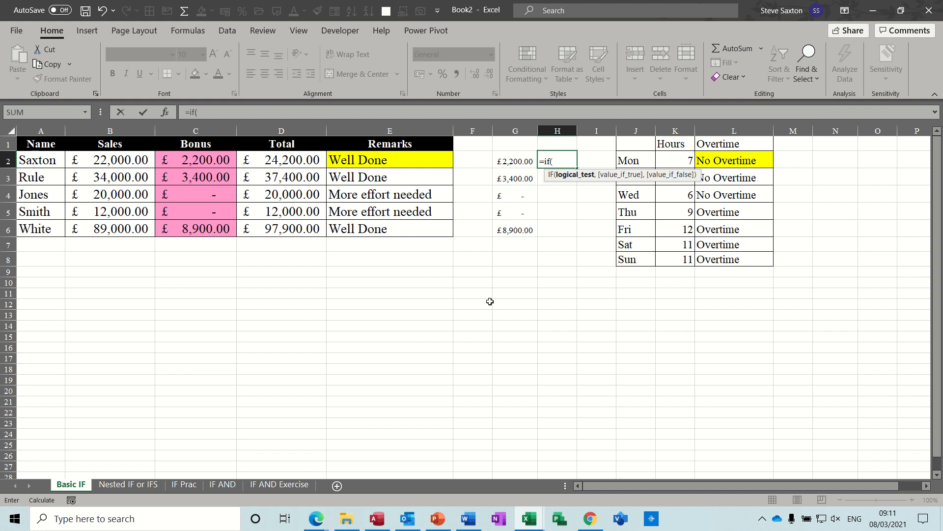
click(513, 161)
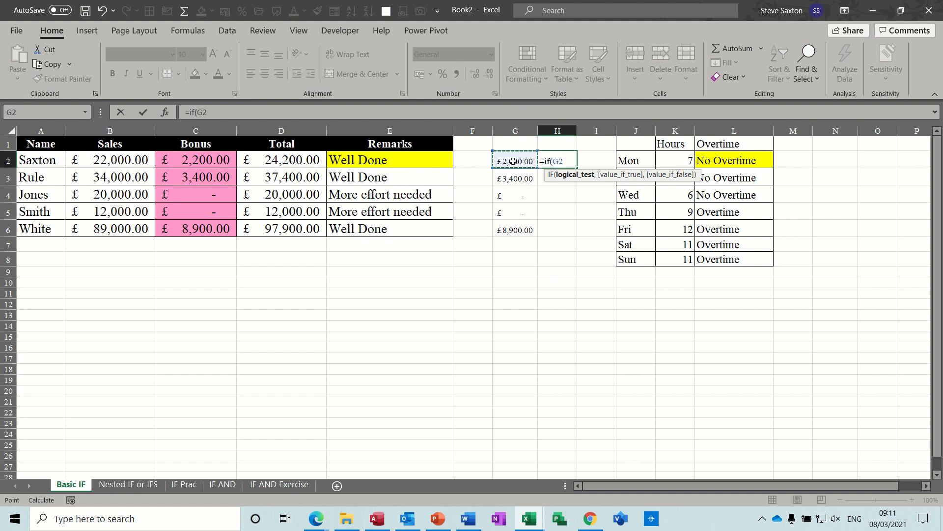
text(=0,)
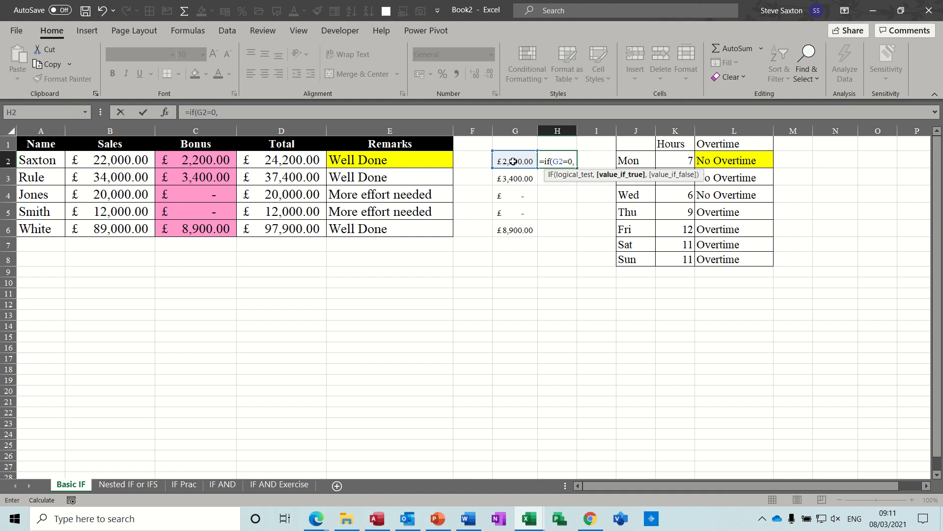
text("More effort need)
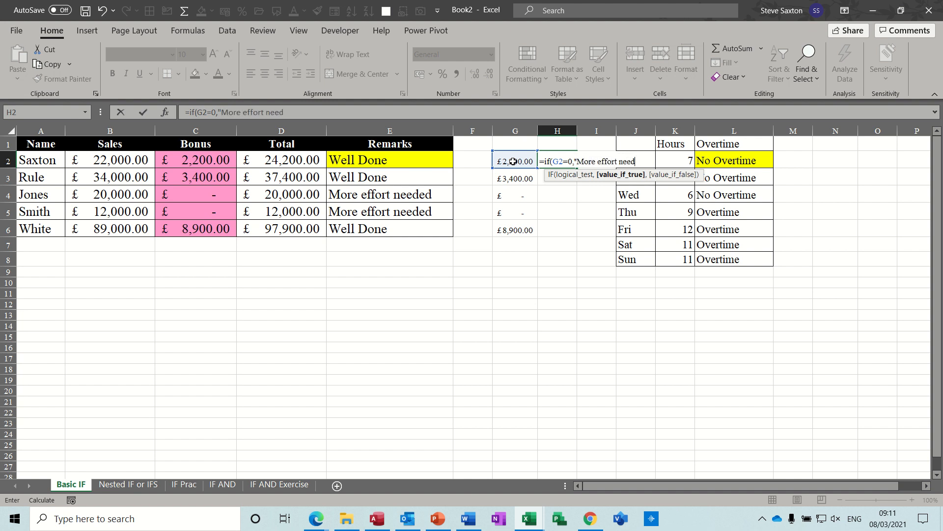
text(ed",)
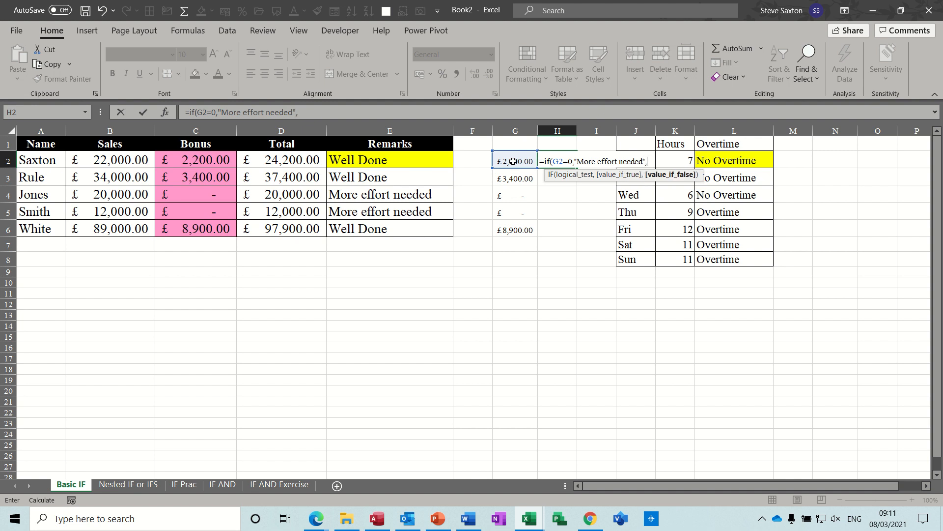
text("Well Done"))
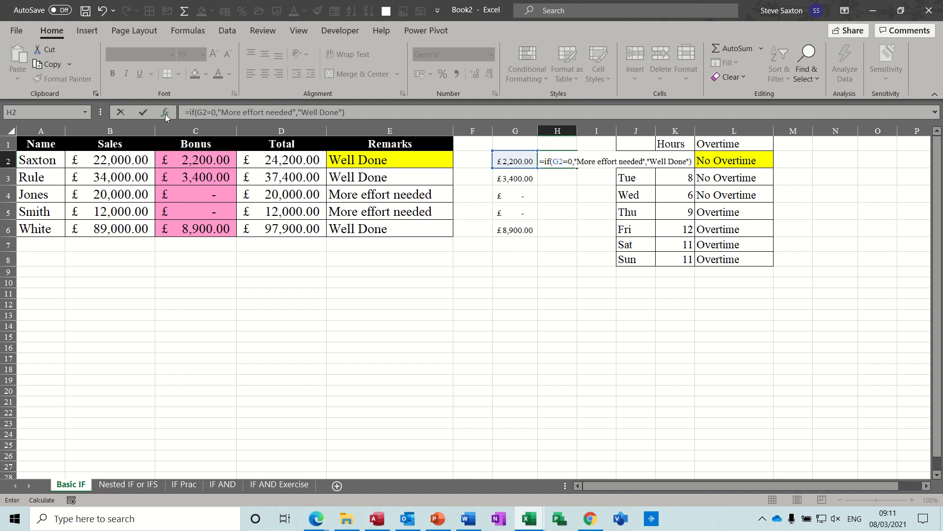
click(143, 114)
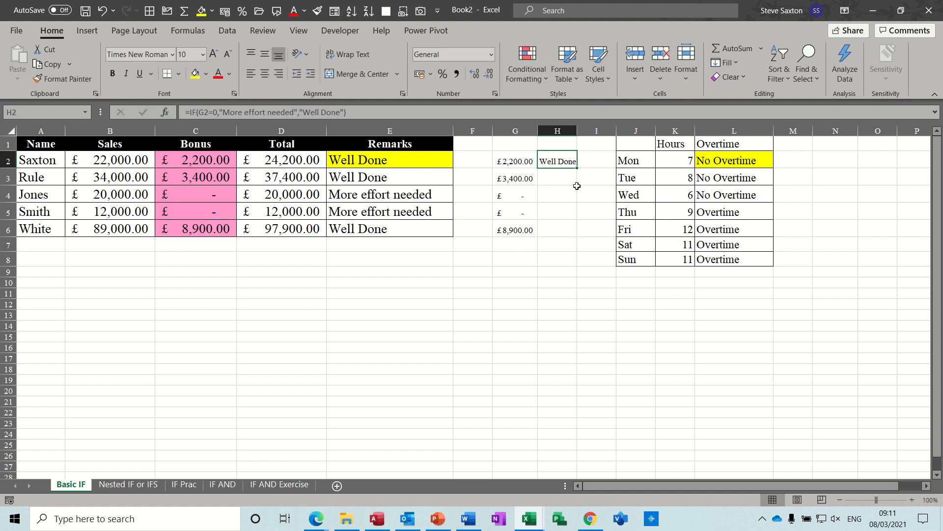
double_click(578, 168)
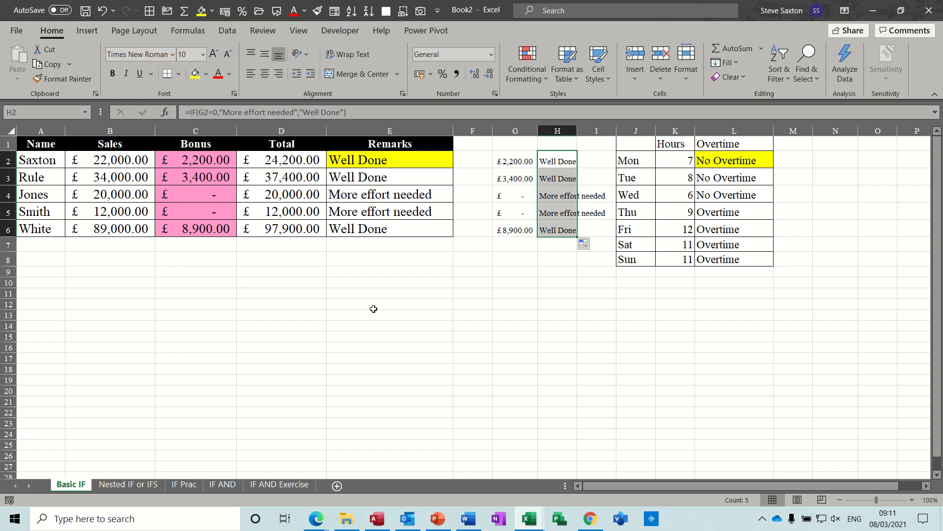
On the Nested IF or IFS sheet, compare the nested IF grade formula in E3, its Score range and the IFS formula in F3
click(126, 486)
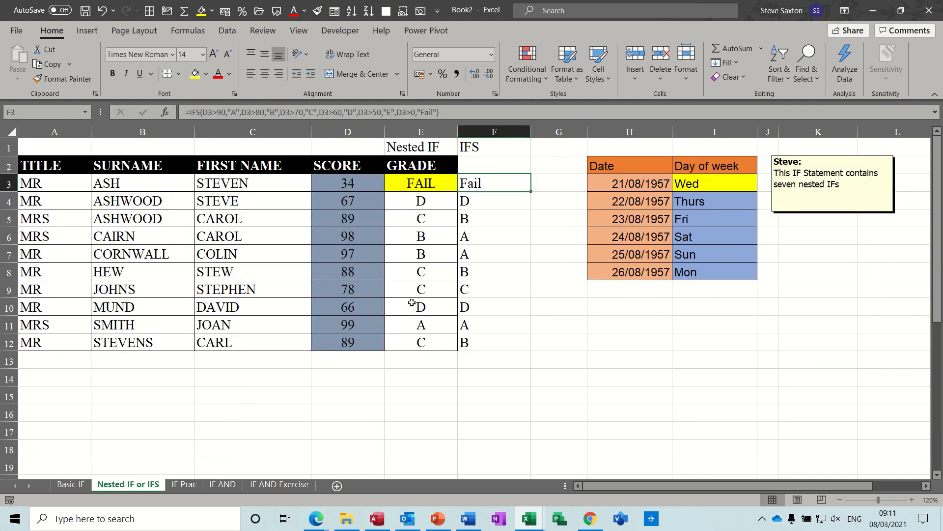
click(409, 183)
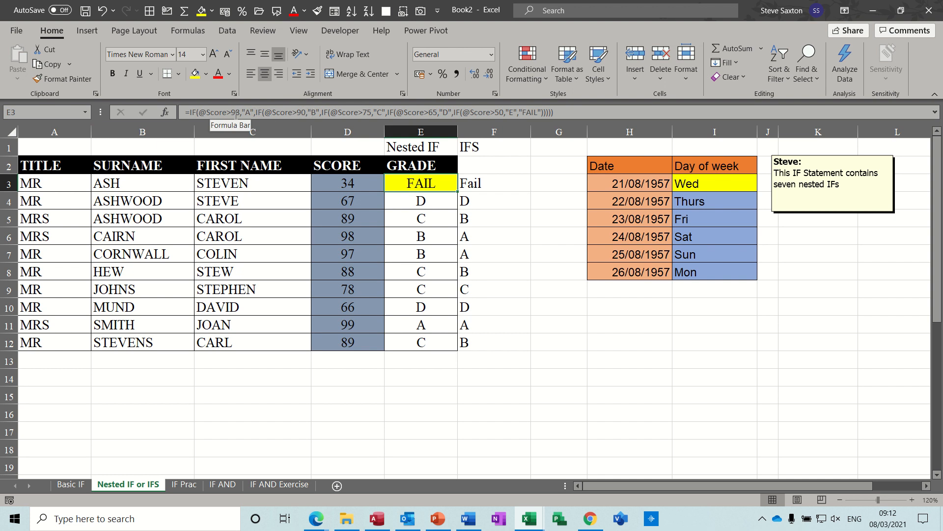
drag(342, 183, 348, 342)
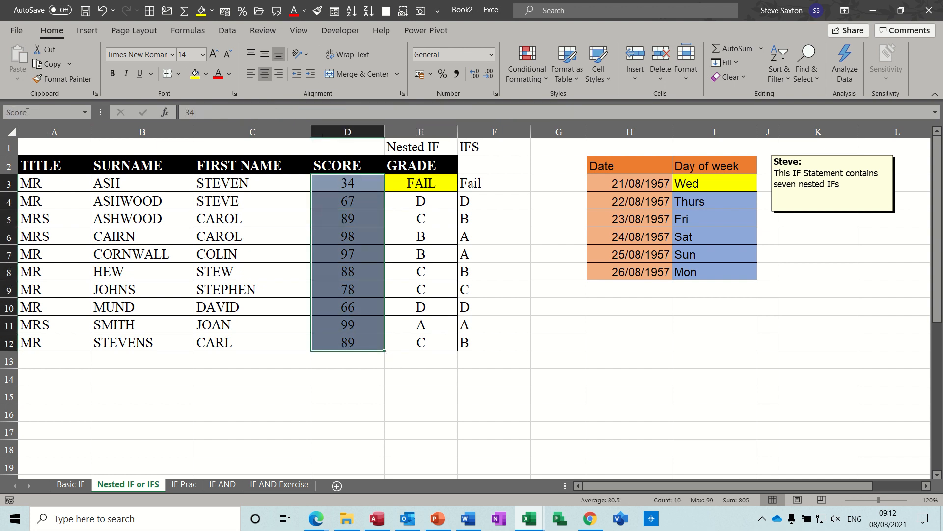
click(412, 183)
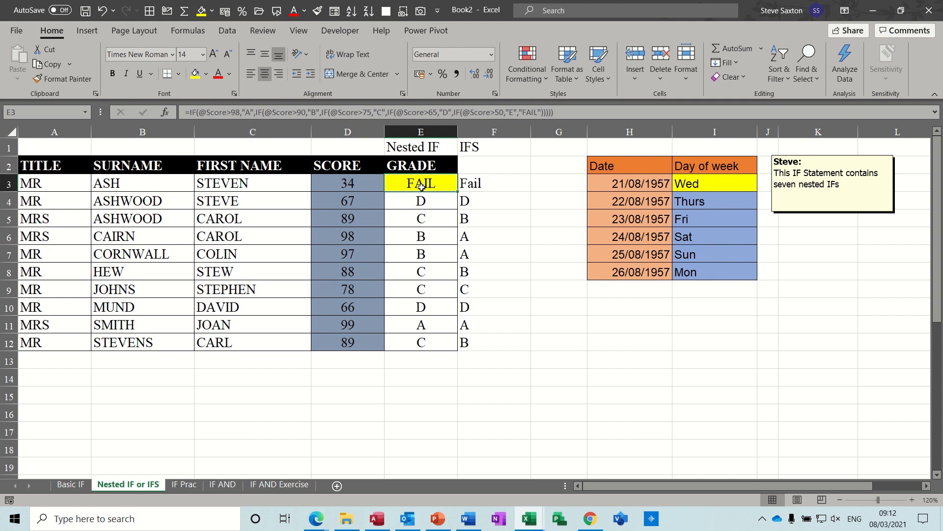
click(489, 184)
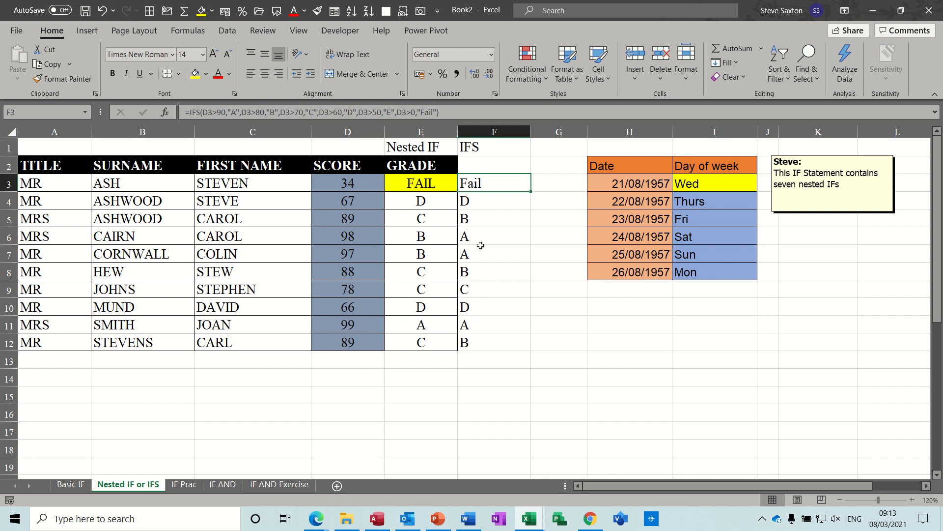
click(414, 186)
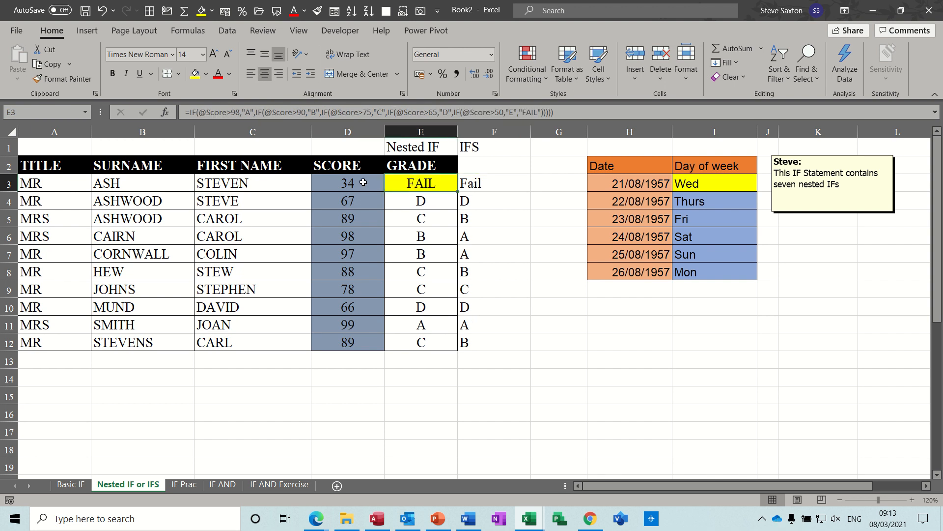
click(490, 183)
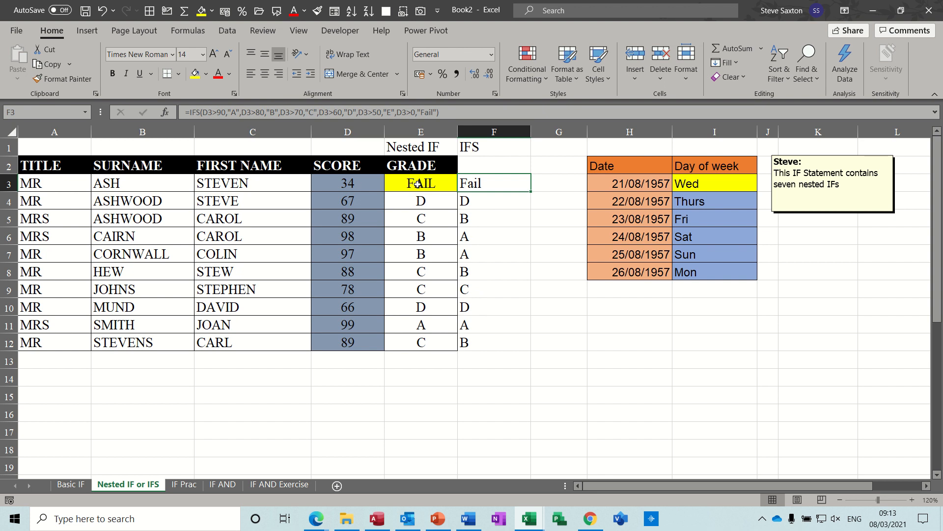
click(443, 183)
click(485, 184)
click(417, 185)
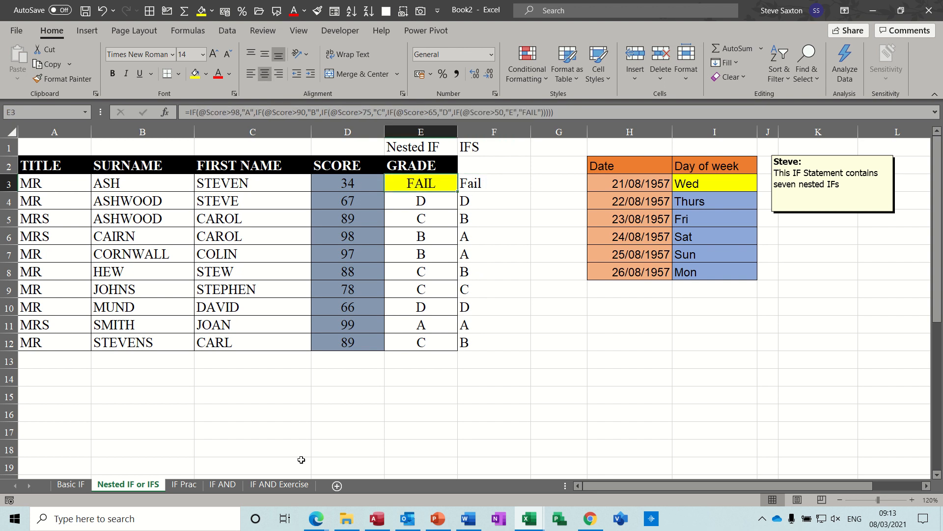
On the IF Prac sheet, enter =IF(F5>E5,"Increase","Decrease") in Status cell G5 and fill it down to the Sky row
click(188, 486)
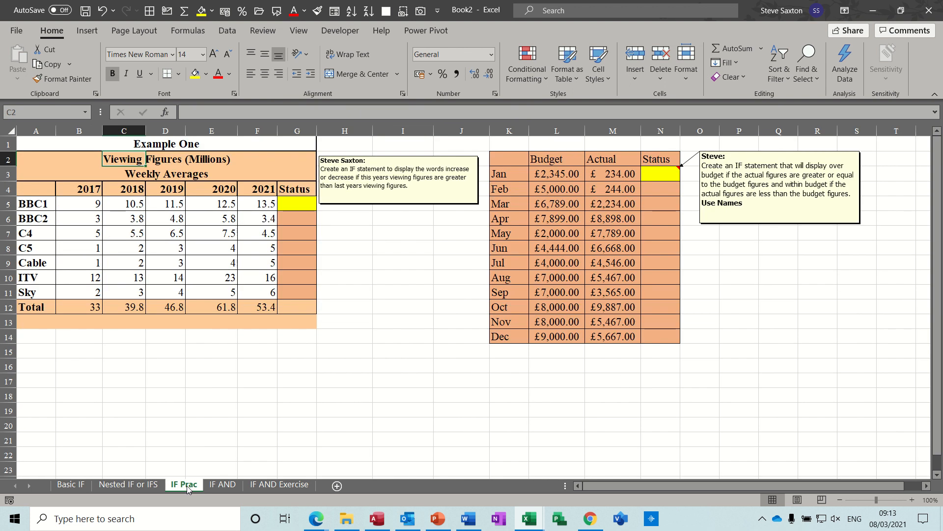
click(292, 203)
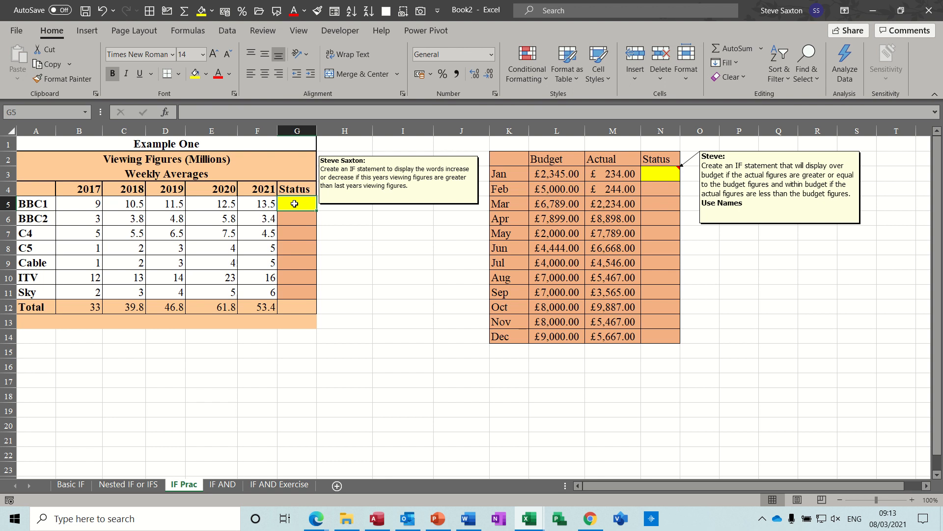
text(=if)
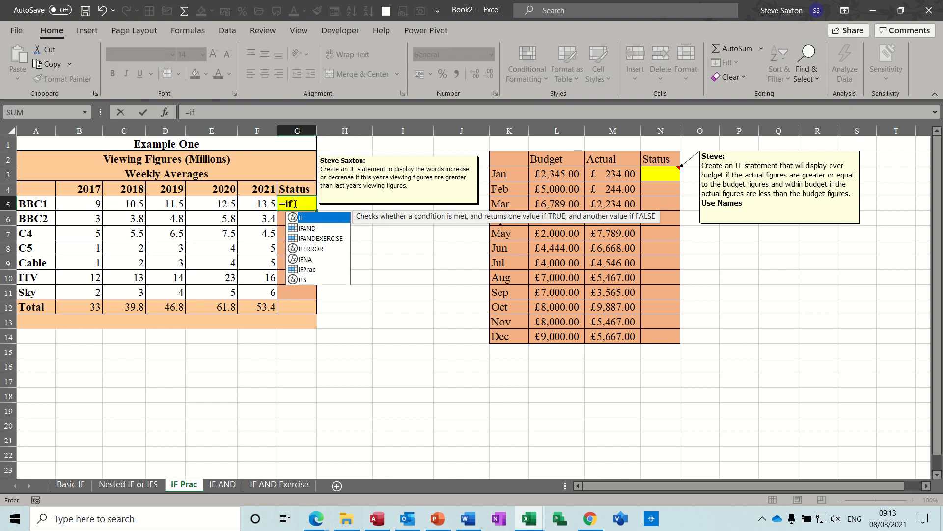
text(()
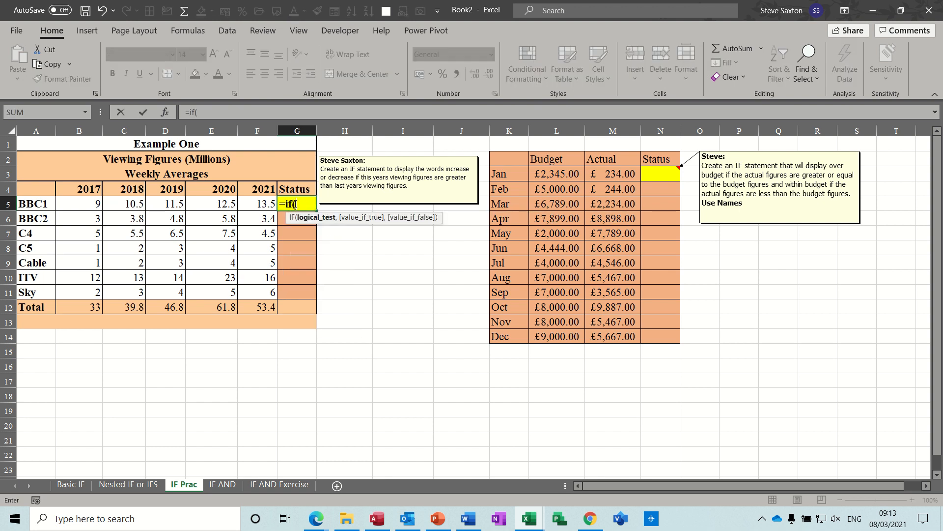
click(254, 203)
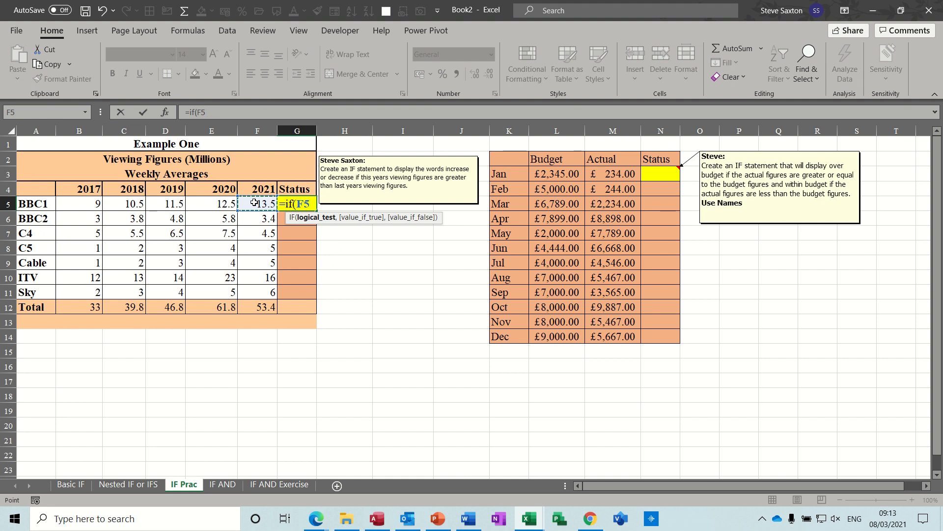
text(>)
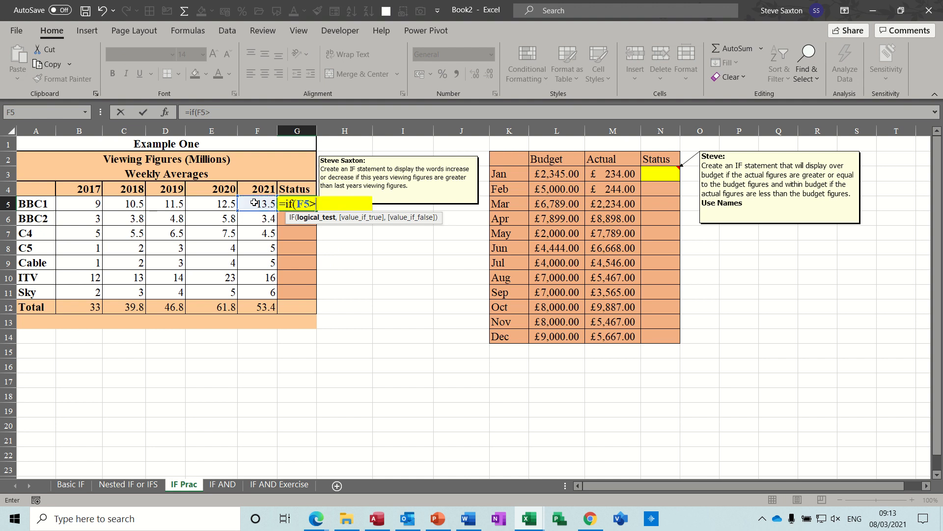
click(217, 204)
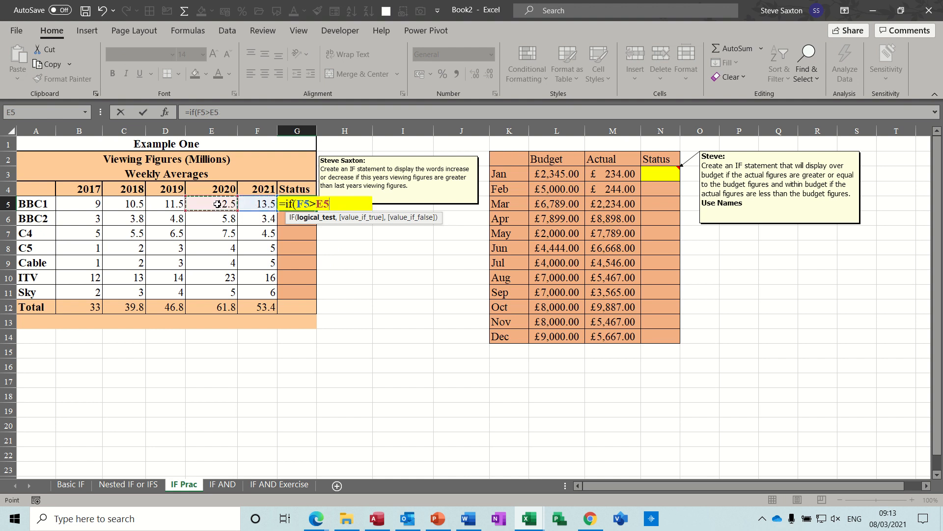
text(,)
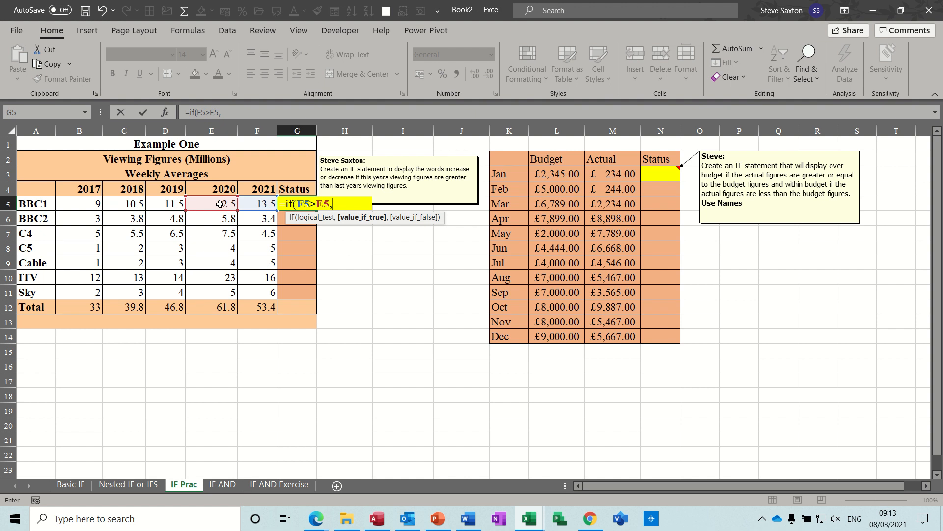
text("Increase)
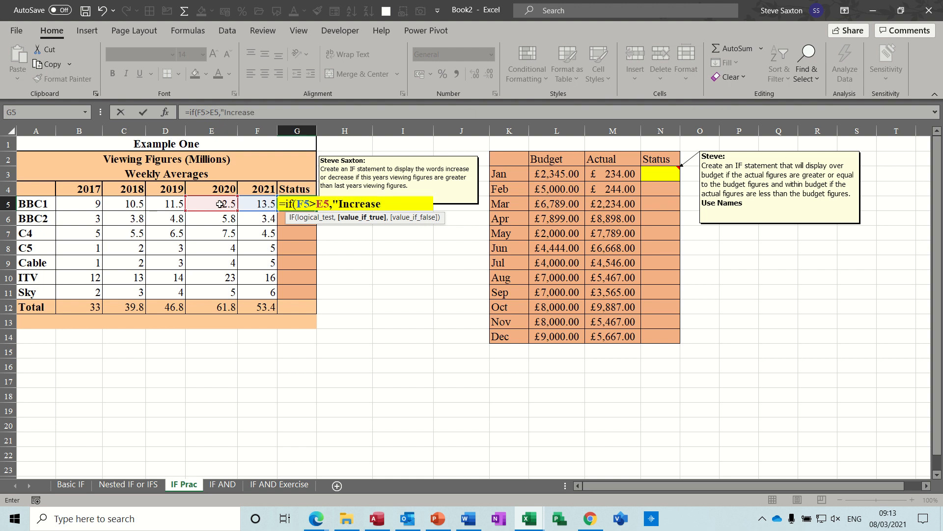
text(",")
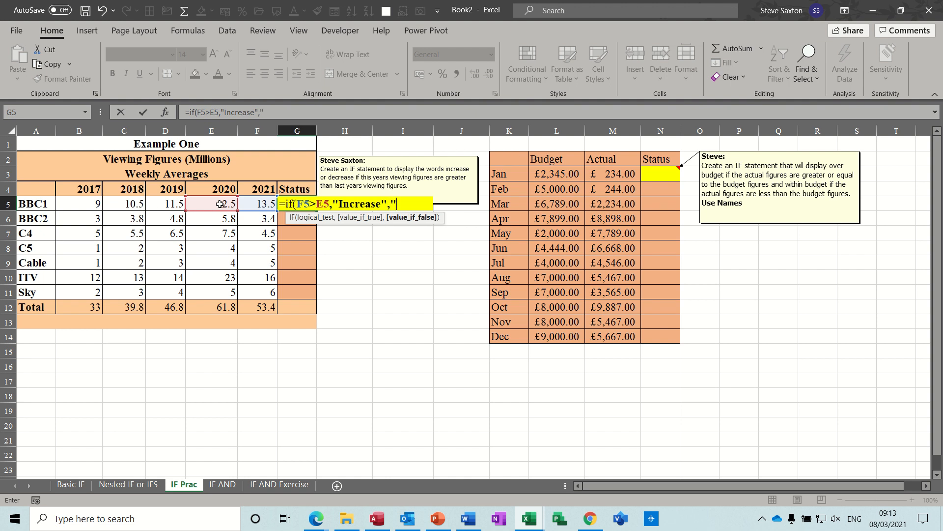
text(crease")
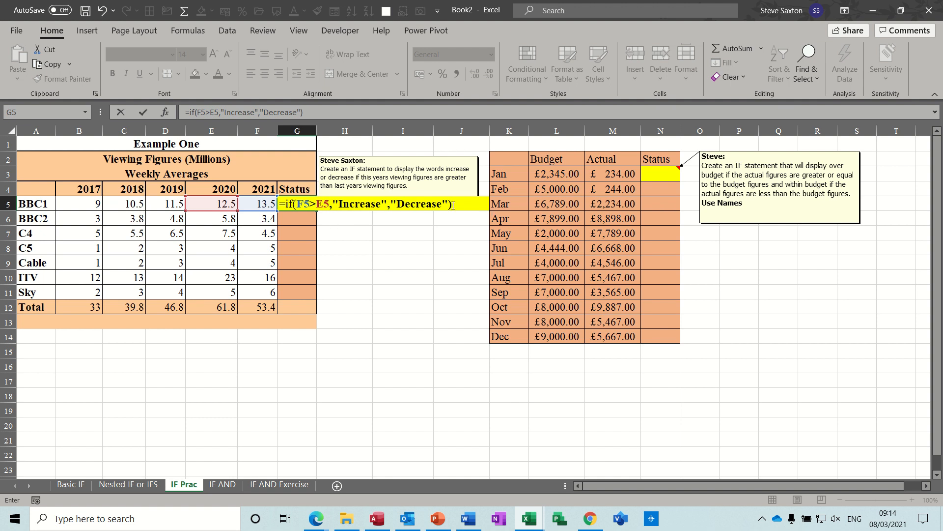
click(143, 113)
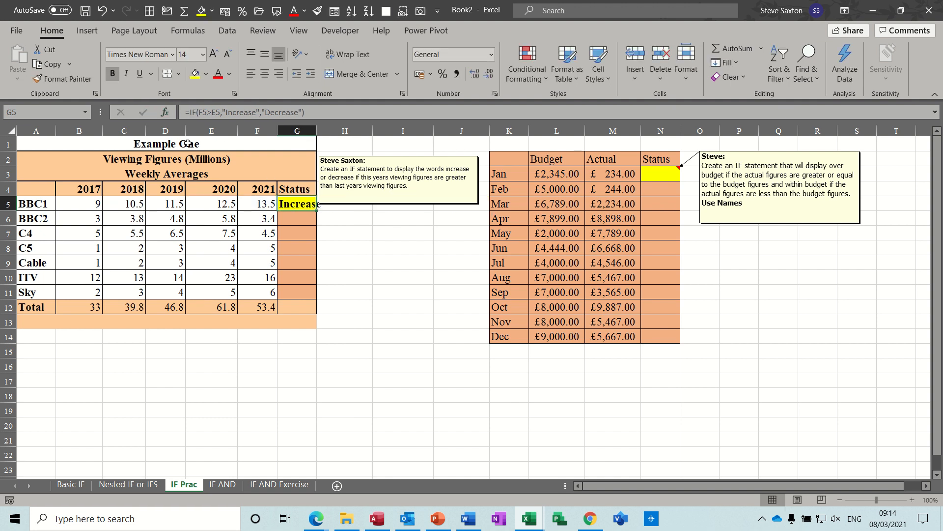
double_click(317, 211)
Widen column G to fit the Status results and remove the instruction note overlapping the viewing figures table
drag(317, 131, 328, 131)
click(361, 203)
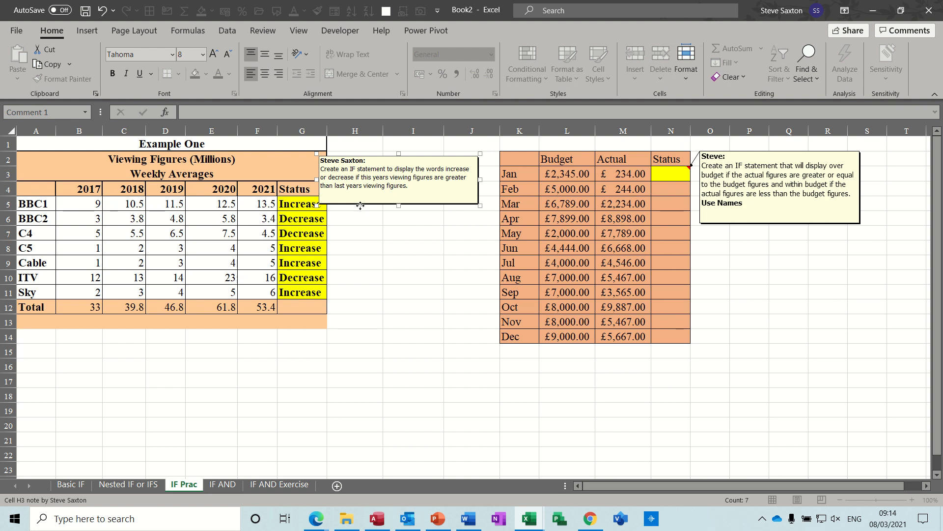
key(Escape)
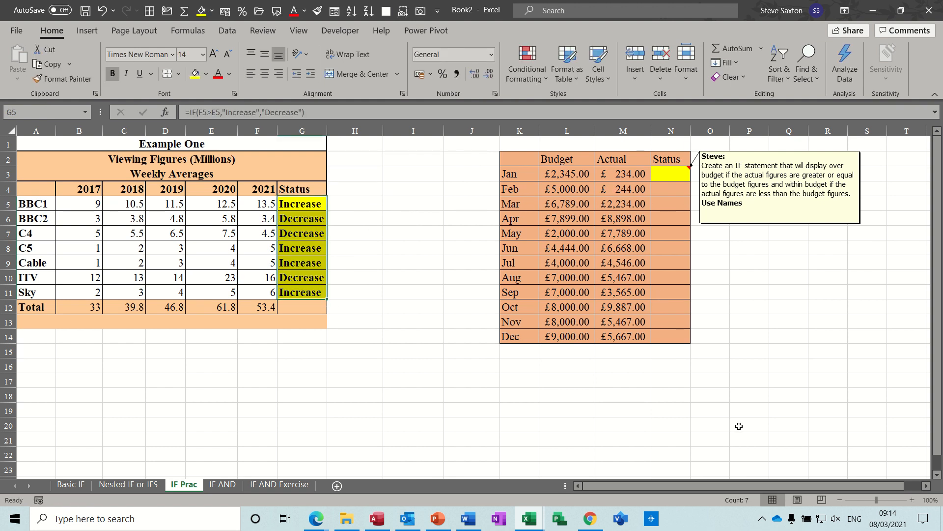
Create named ranges for the Budget and Actual columns from L2:M14, using the top row as names, and check the Budget range
click(927, 487)
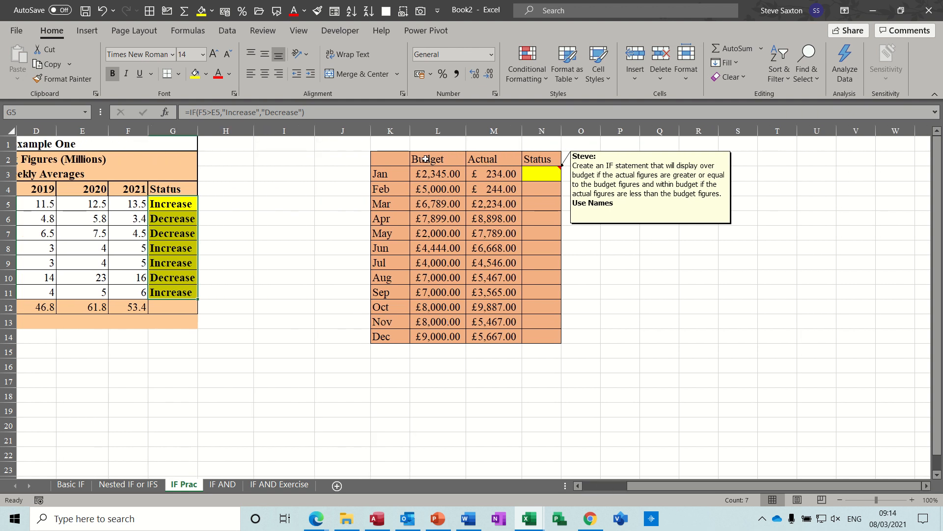
drag(427, 160, 489, 338)
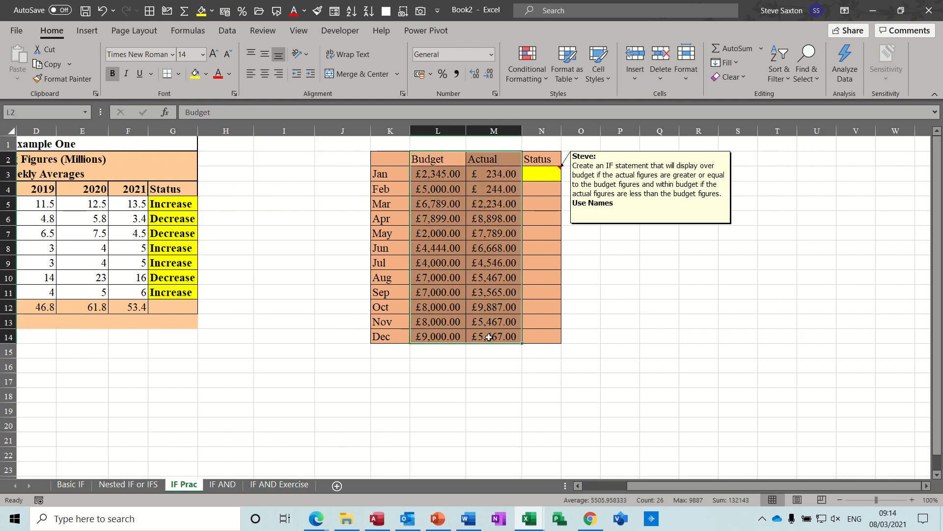
click(197, 34)
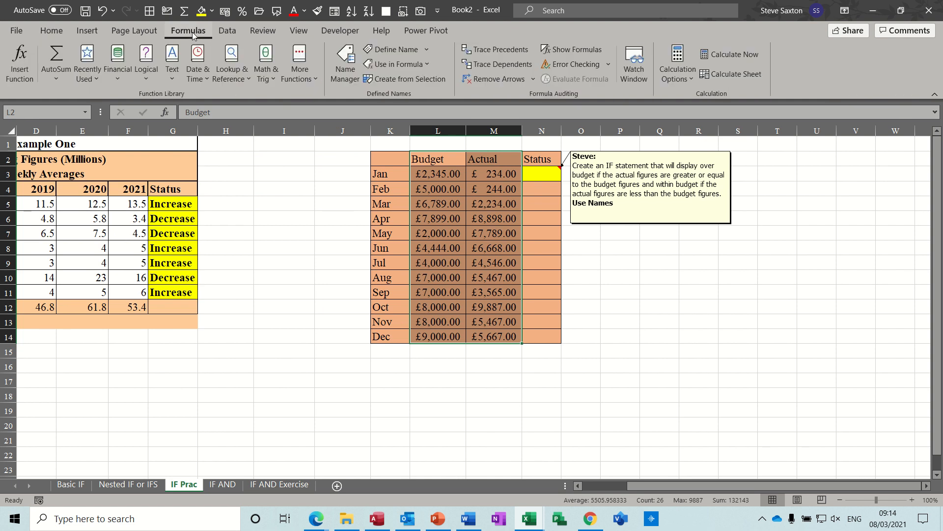
click(408, 80)
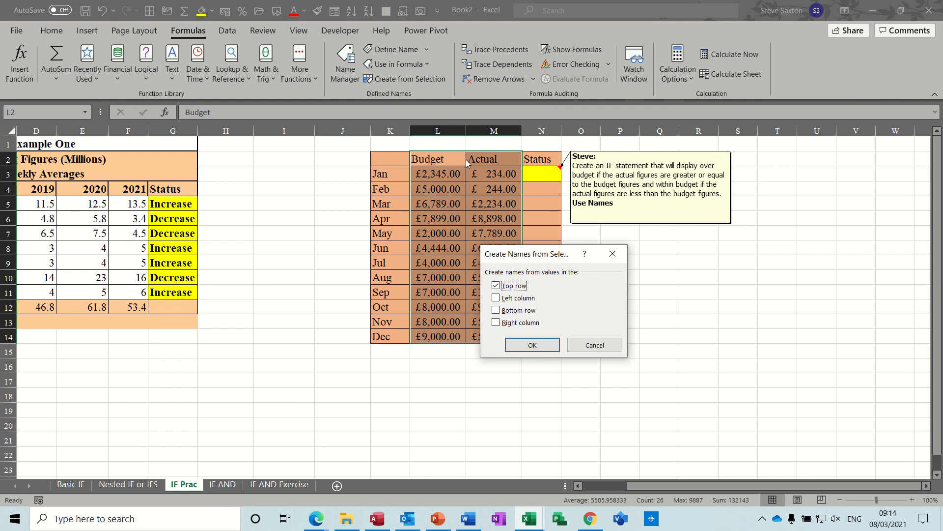
click(532, 346)
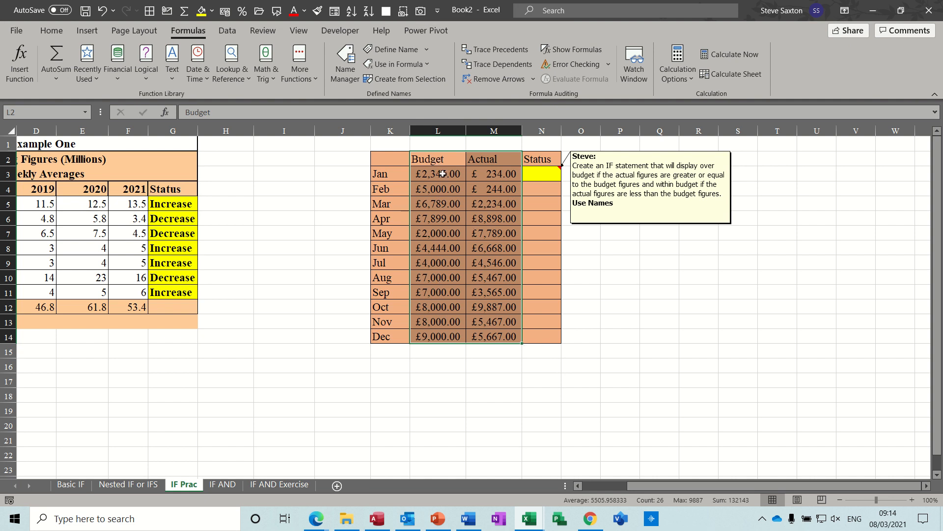
drag(440, 174, 438, 338)
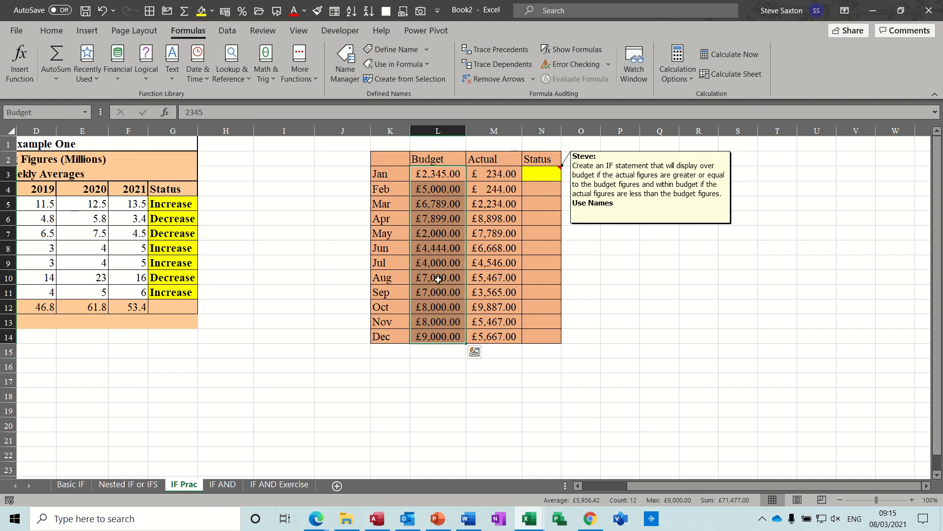
Widen Status column N in the budget table and remove the instruction note attached to cell N3
click(544, 173)
drag(561, 131, 579, 131)
click(602, 152)
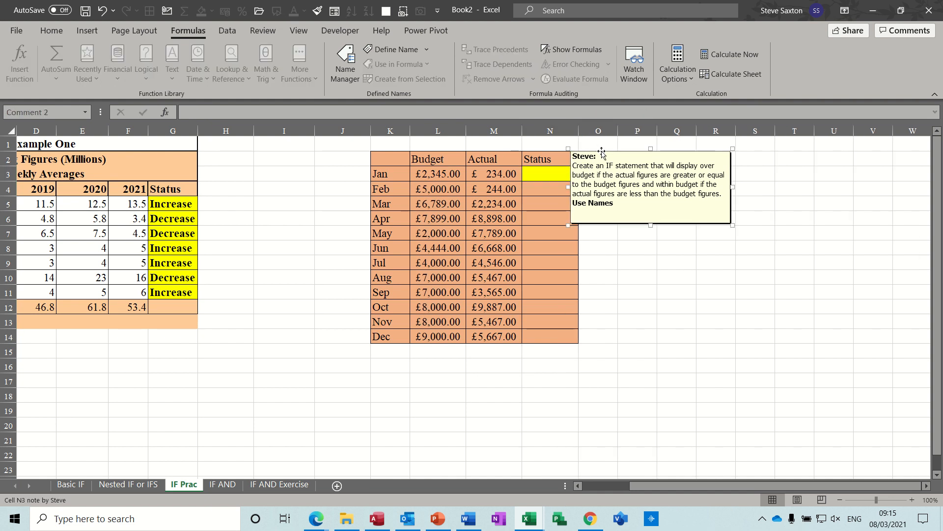
key(Escape)
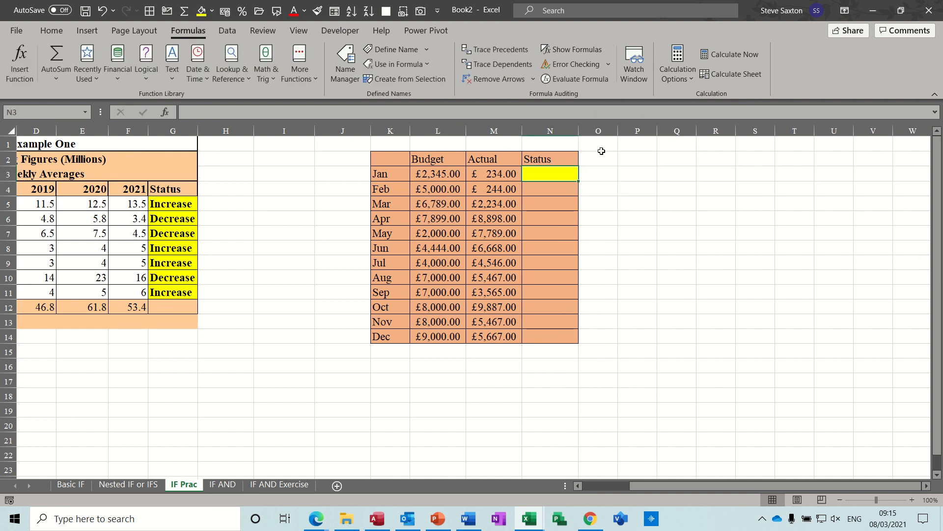
Enter =IF(Actual>Budget,"Over Budget","Within Budget") in Status cell N3 and fit column N to the results
click(547, 176)
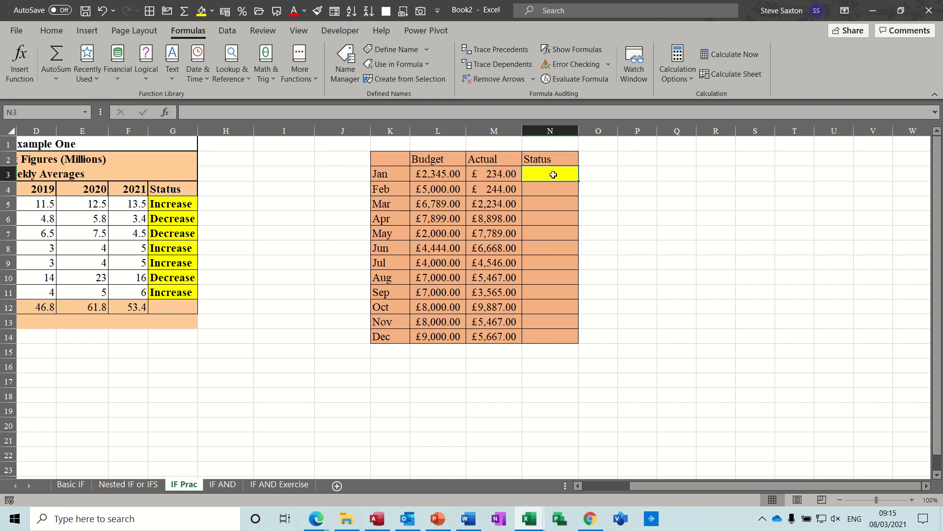
text(=if)
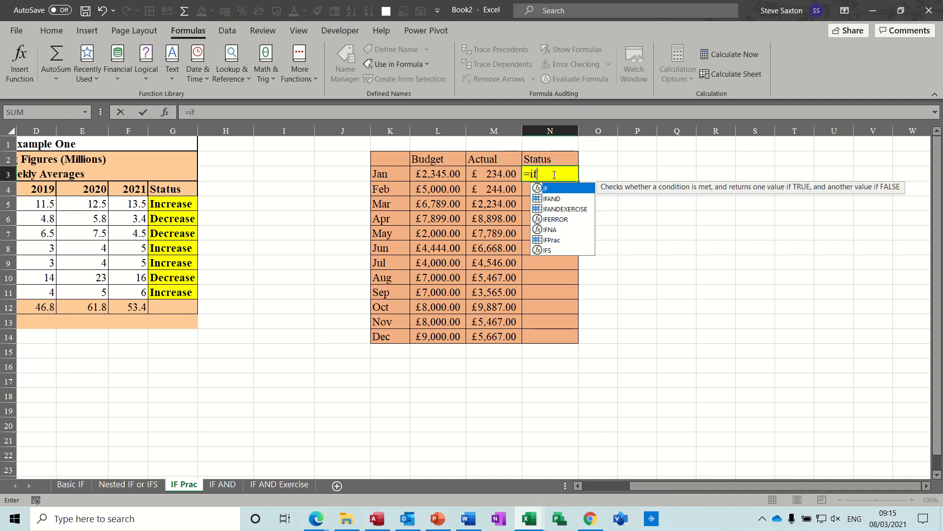
text(()
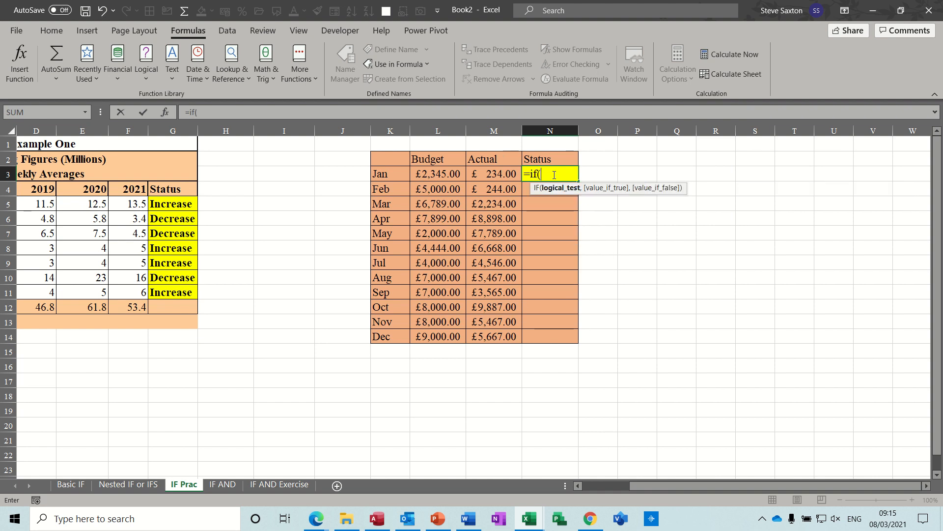
text(actua)
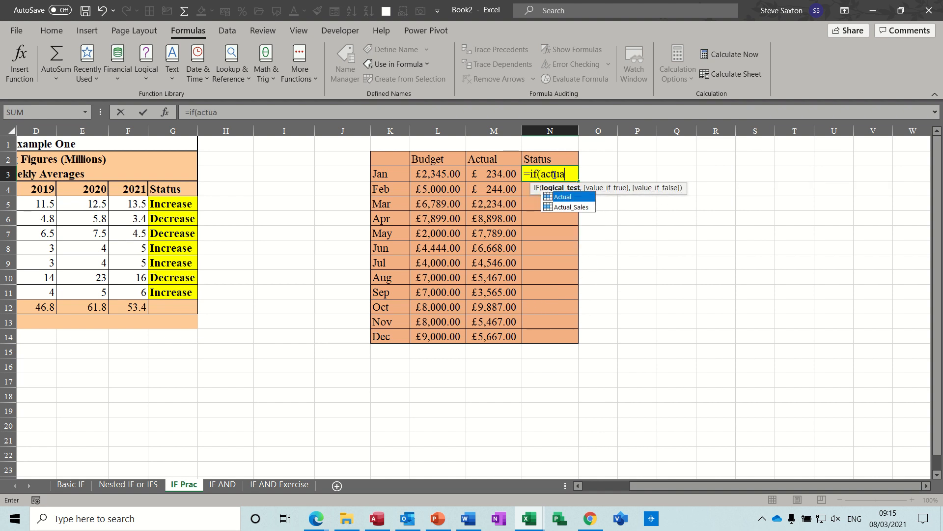
text(l>bud)
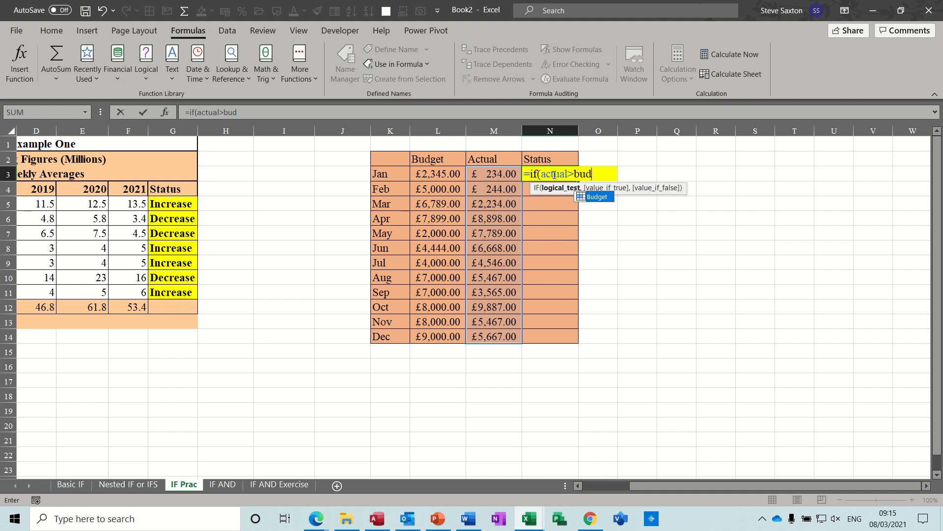
text(get)
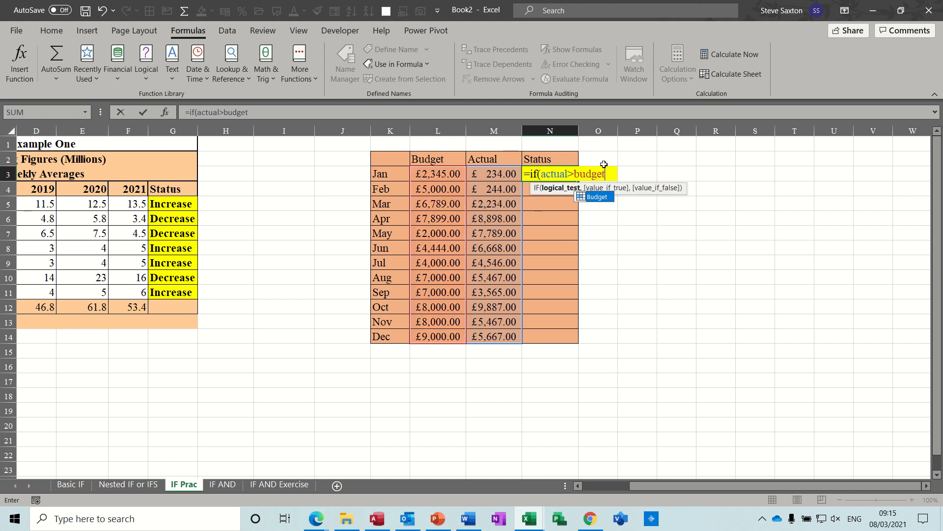
text(,"Ove)
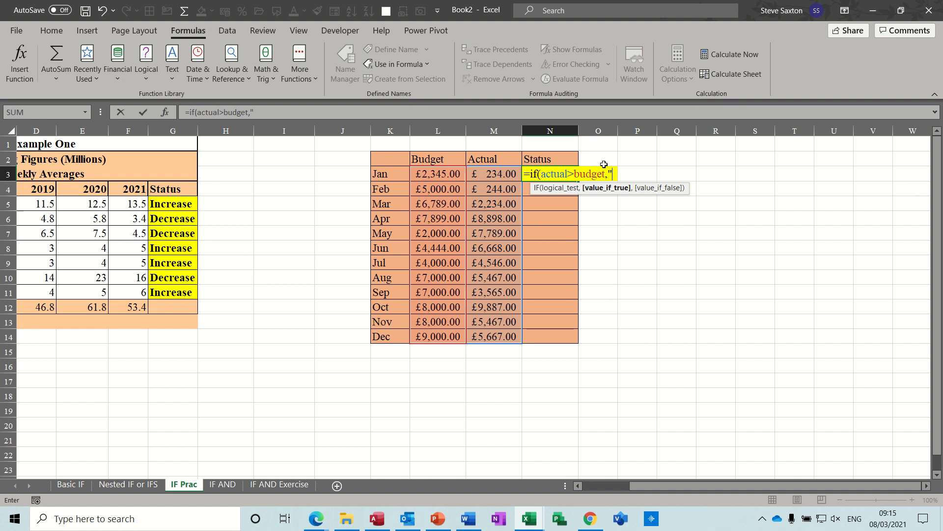
text(r Bu)
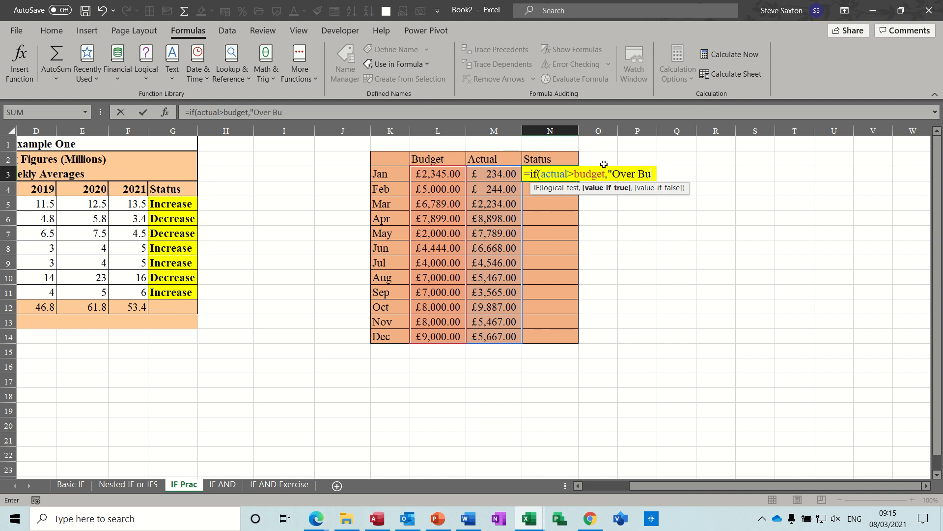
text(d)
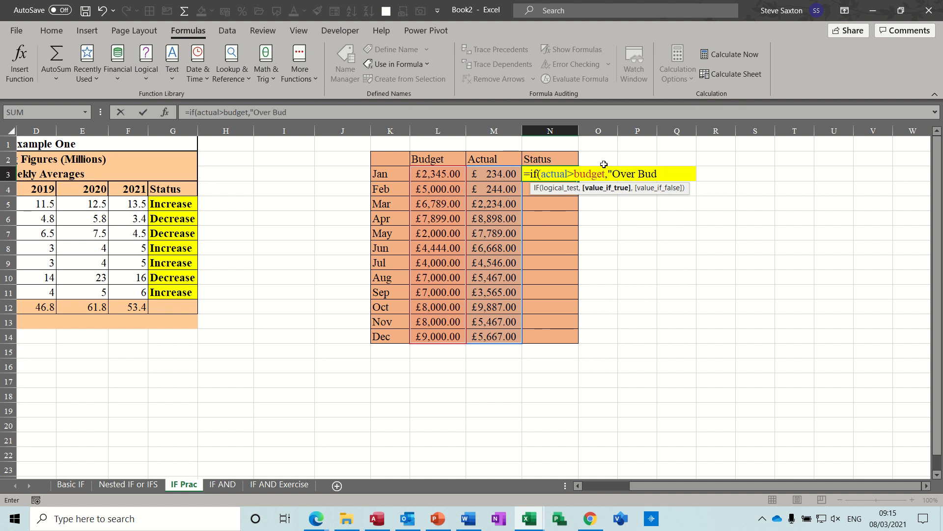
text(get",)
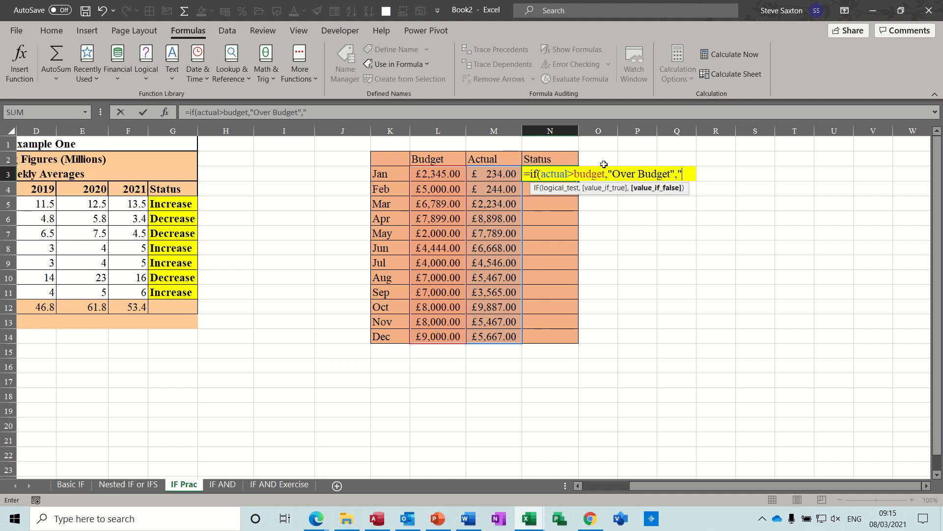
text("Wit)
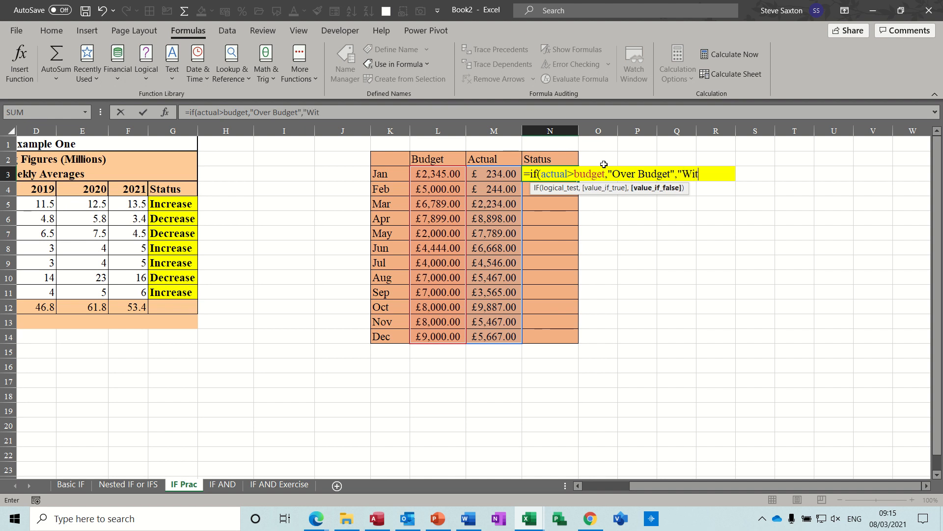
text(hin Budget)
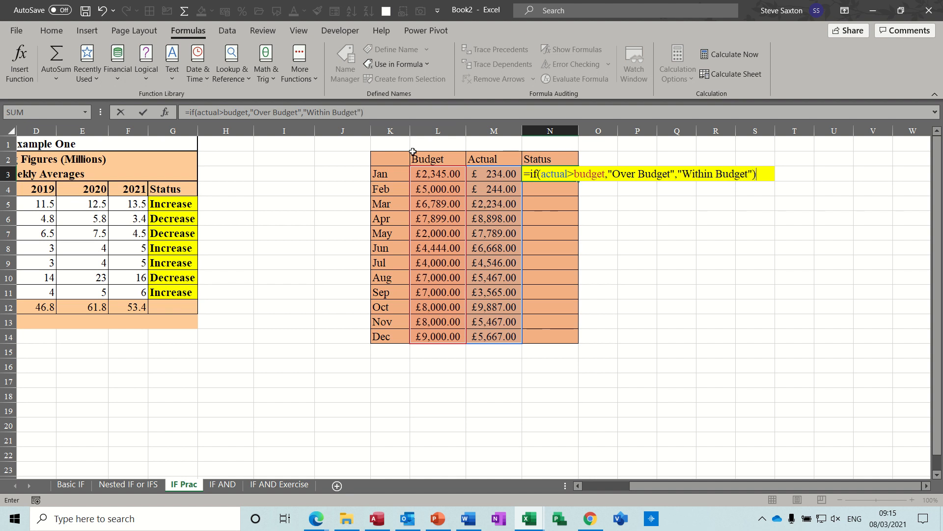
click(143, 112)
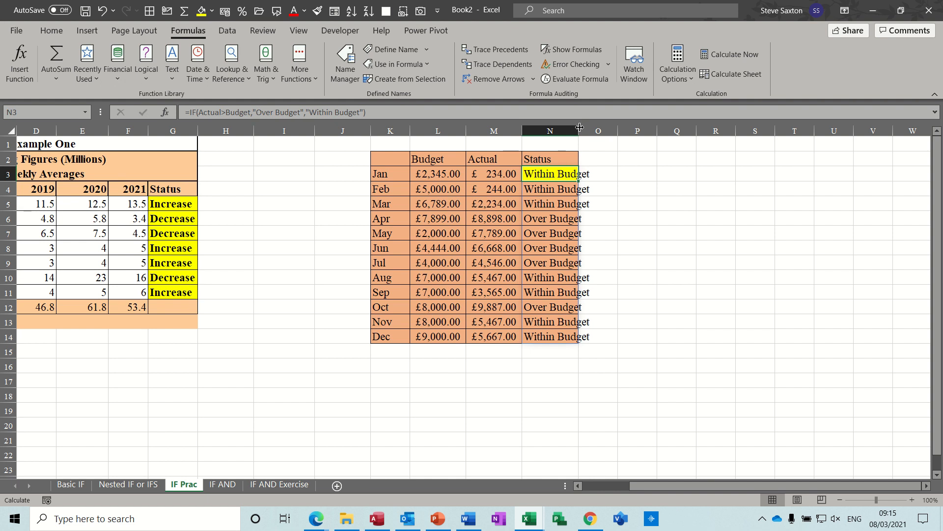
double_click(581, 130)
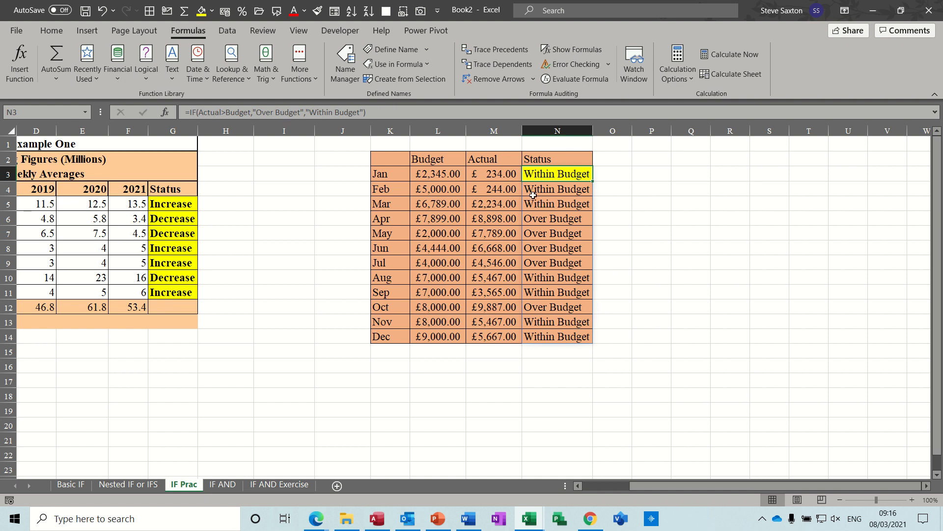
On the IF AND sheet, clear the debtor invoice table and delete its rows 1 to 7
click(221, 485)
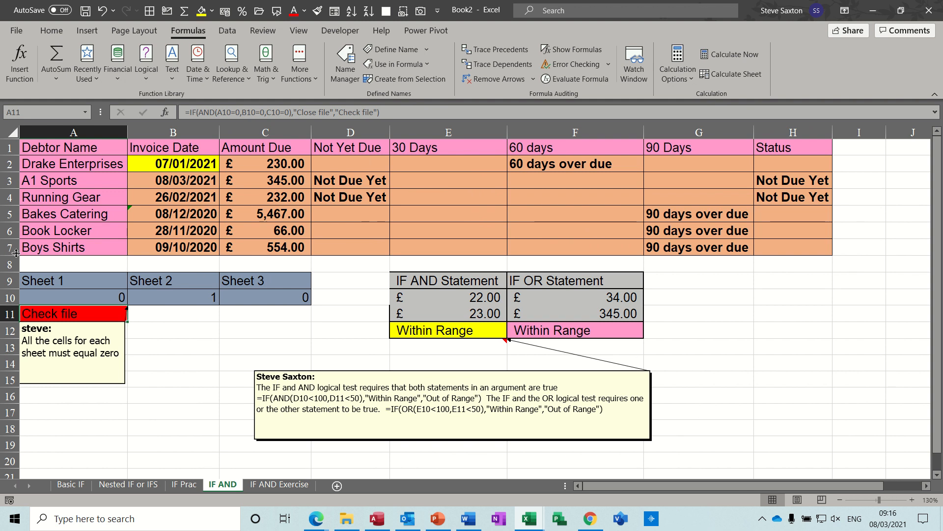
drag(5, 247, 4, 143)
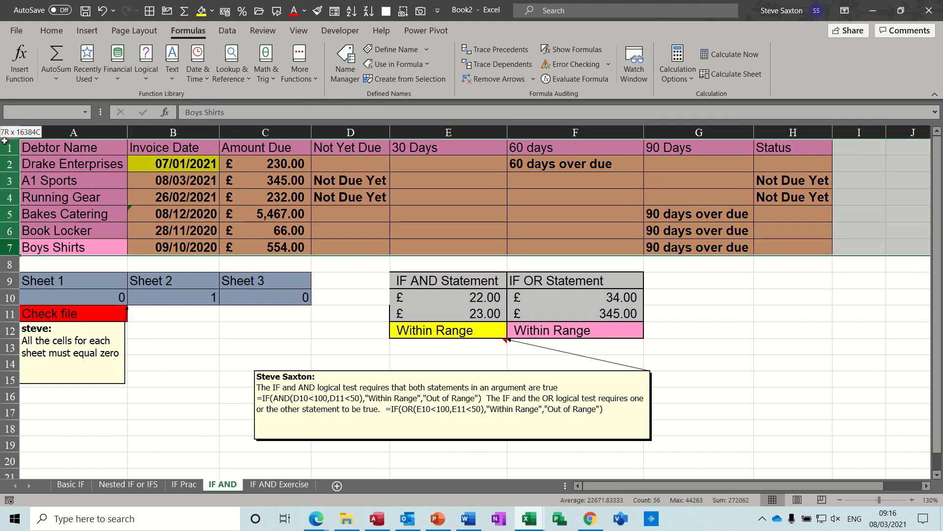
key(Delete)
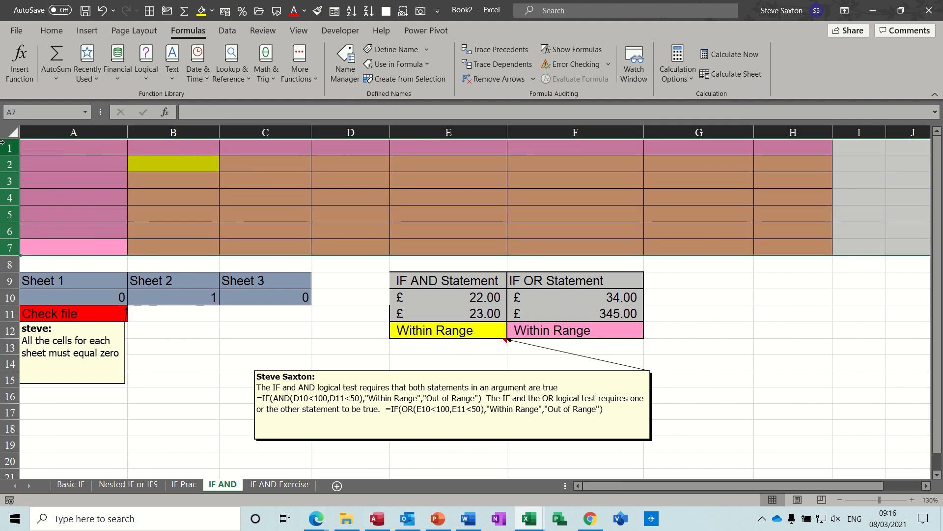
right_click(4, 145)
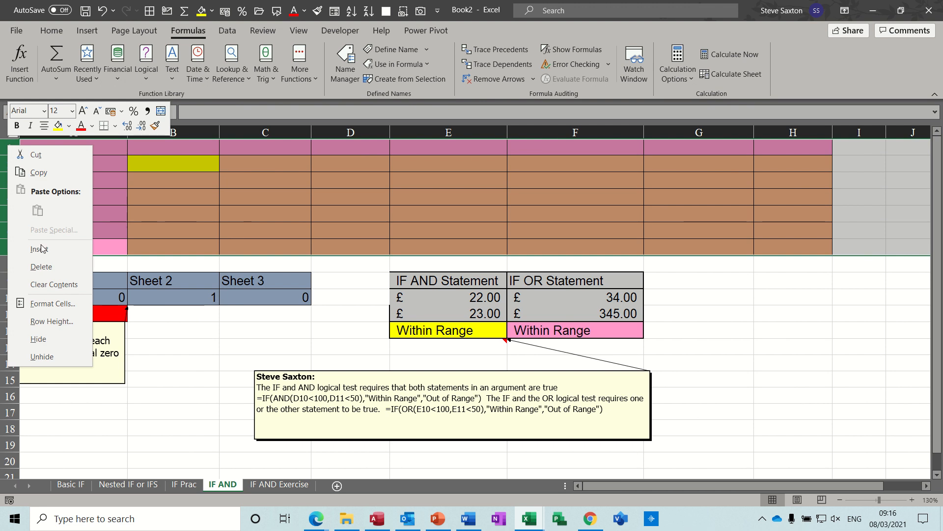
click(44, 266)
click(204, 211)
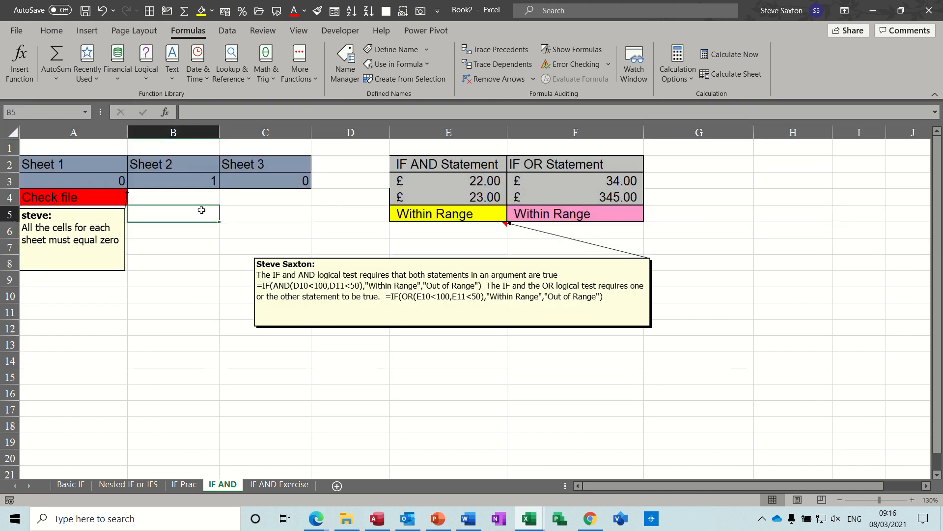
Compare the IF AND formula in cell E5 with the IF OR formula in cell F5
click(418, 214)
click(552, 213)
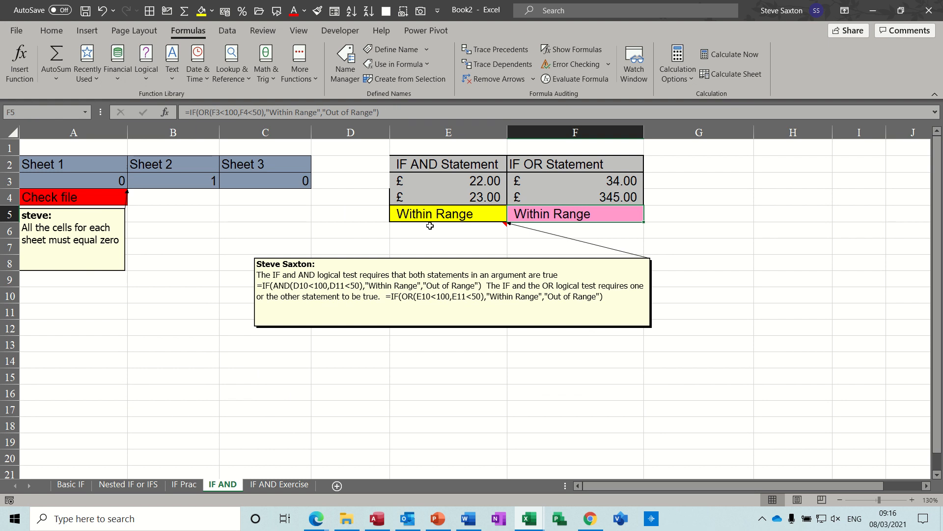
click(424, 215)
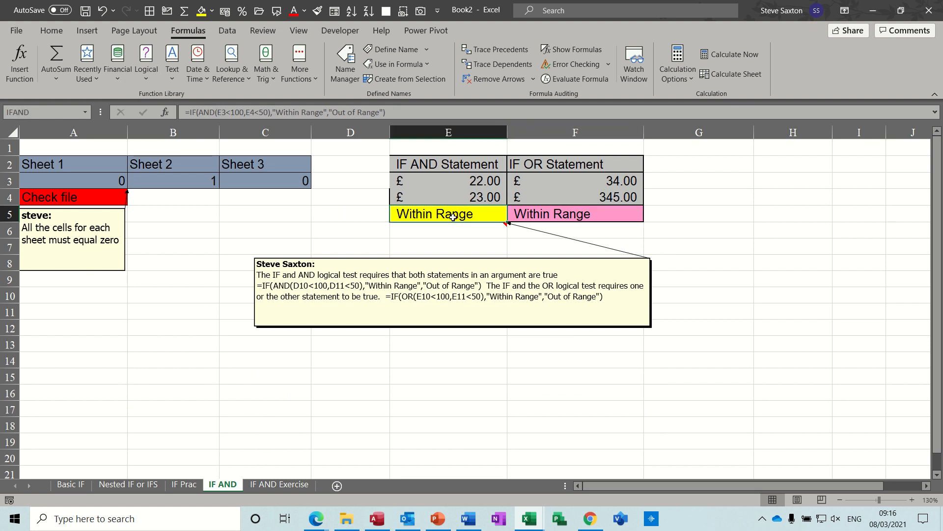
Remove the explanatory note below the IF AND and IF OR examples
click(416, 245)
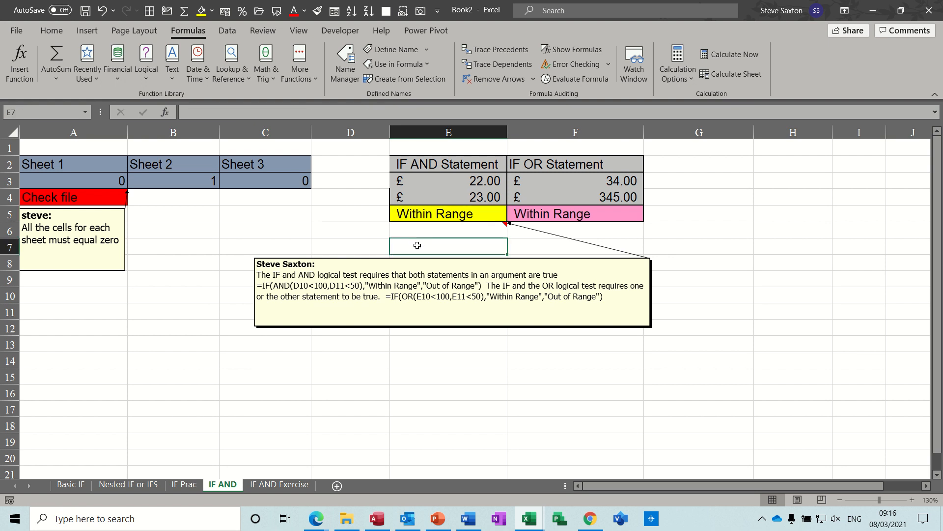
click(426, 258)
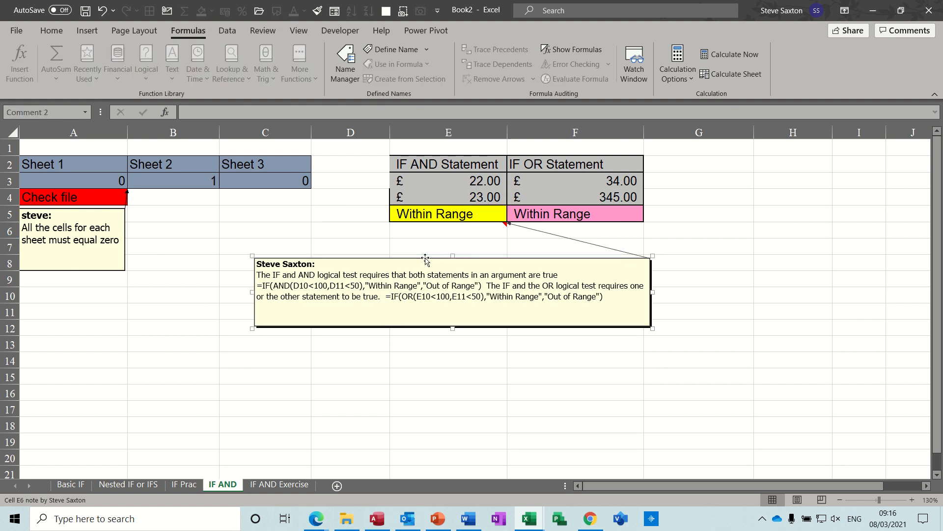
key(Escape)
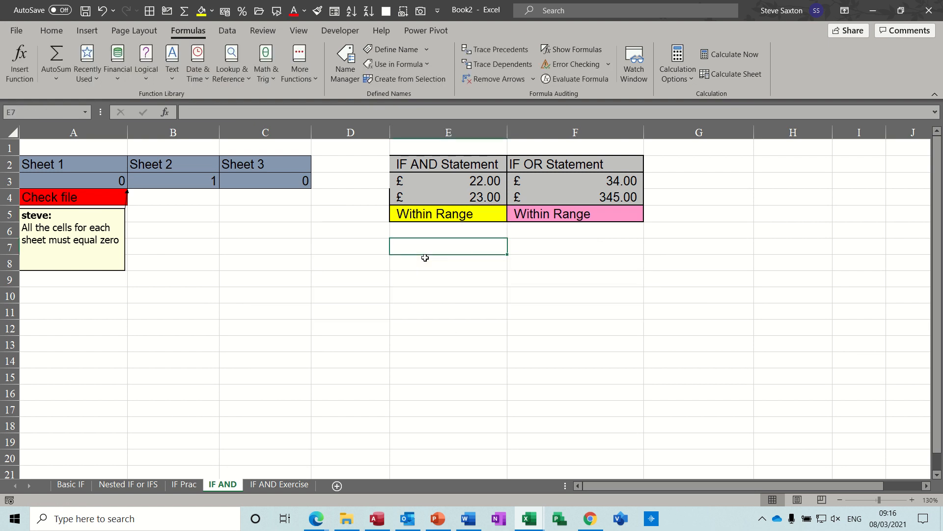
Enter the formula =AND(E3>100,E4>100) in cell E7
text(=and()
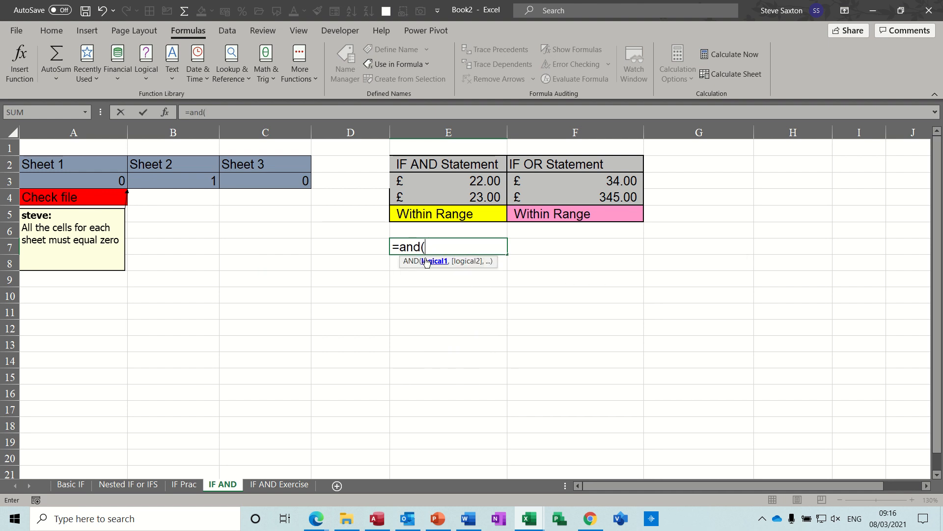
click(459, 181)
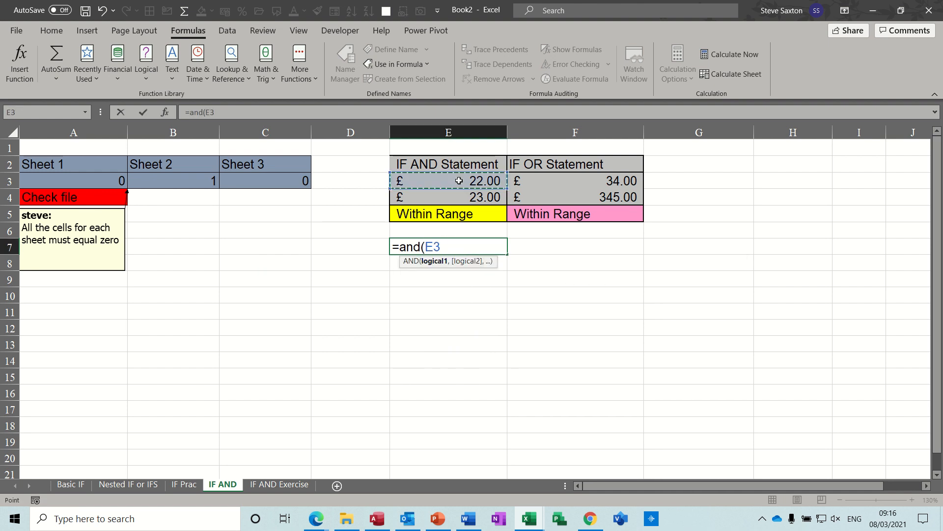
text(>1)
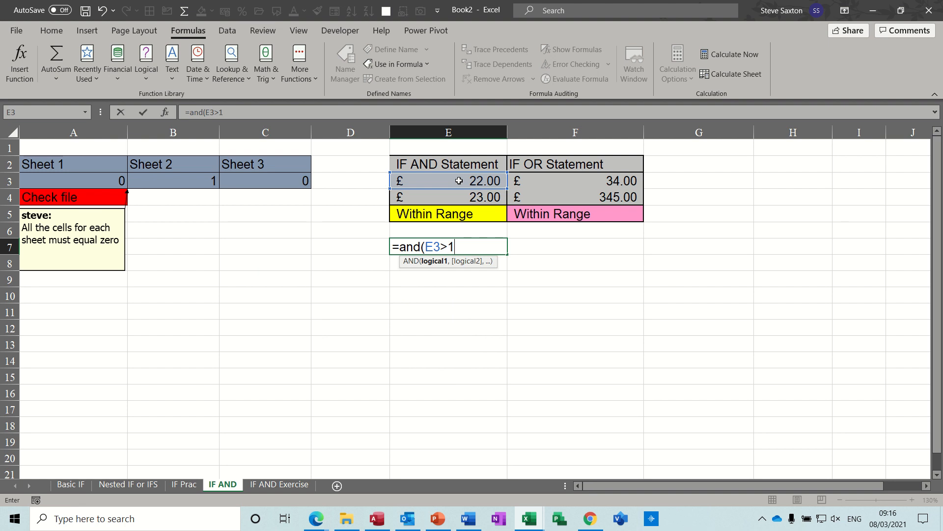
text(00,)
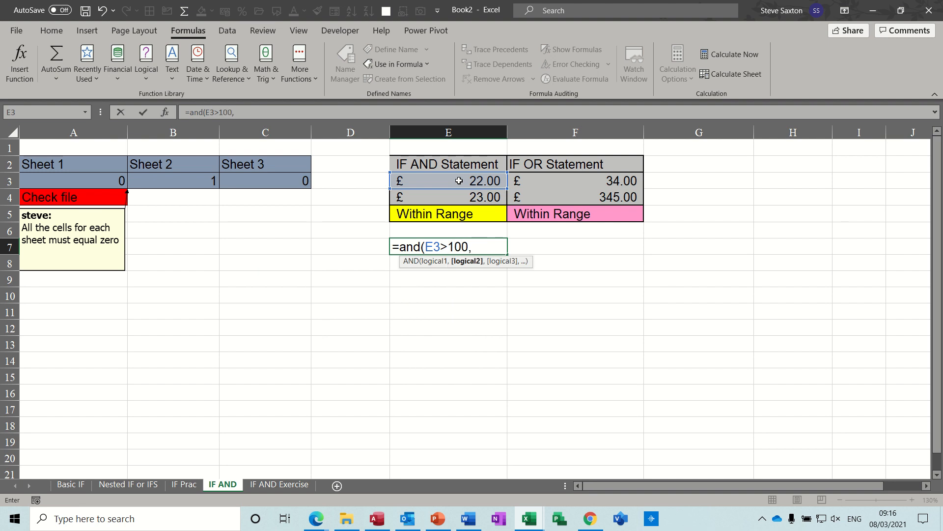
click(463, 198)
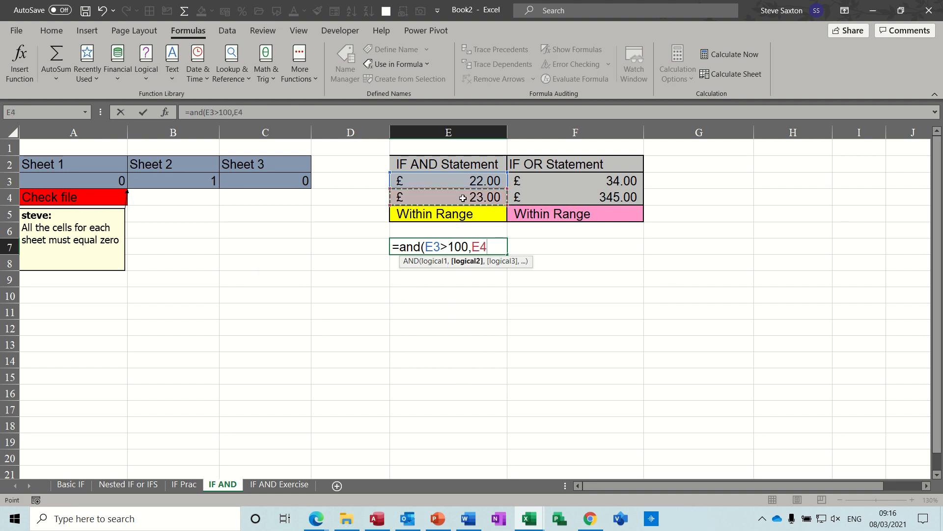
text(>100)
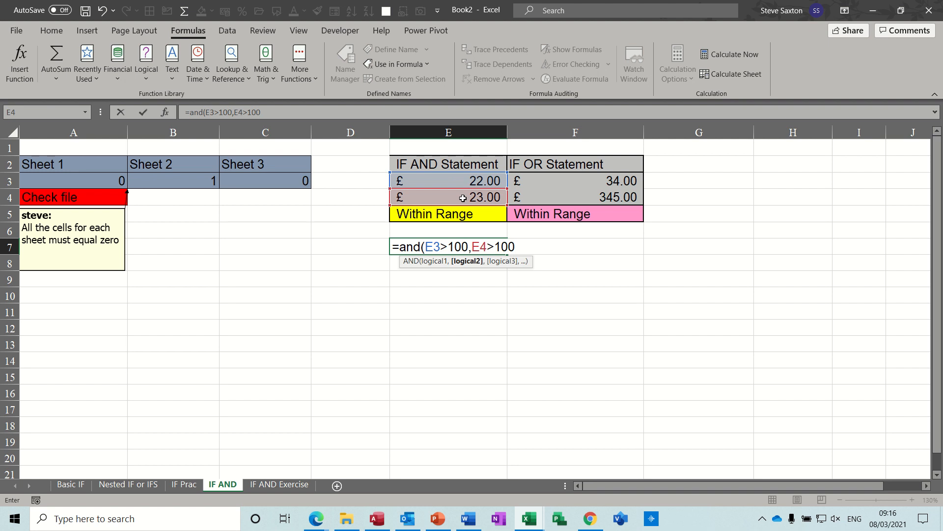
text())
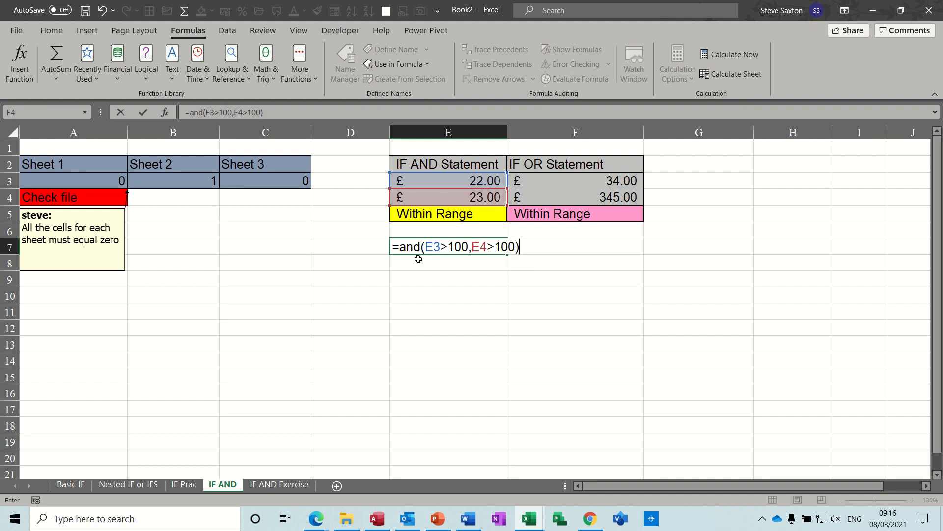
click(146, 114)
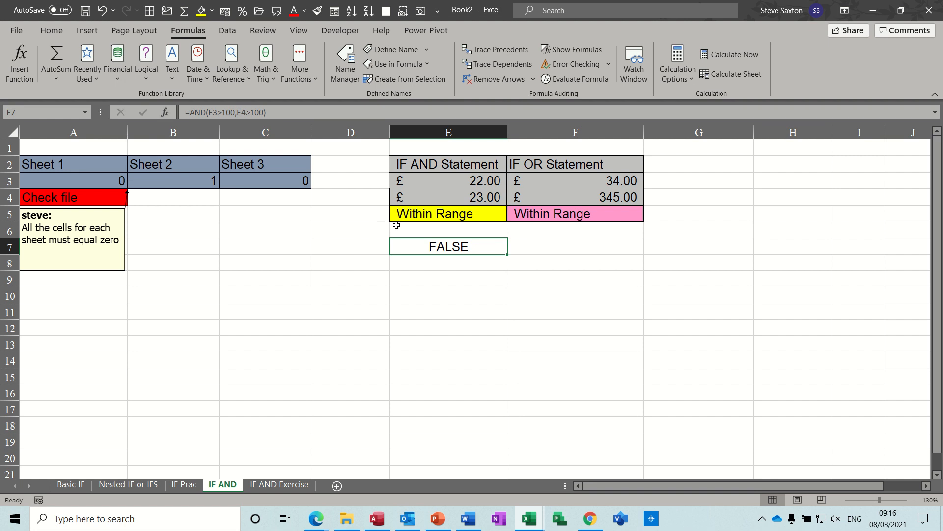
Set E3 to 101 and E4 to 1001, and check the AND formula's result in E7
click(469, 185)
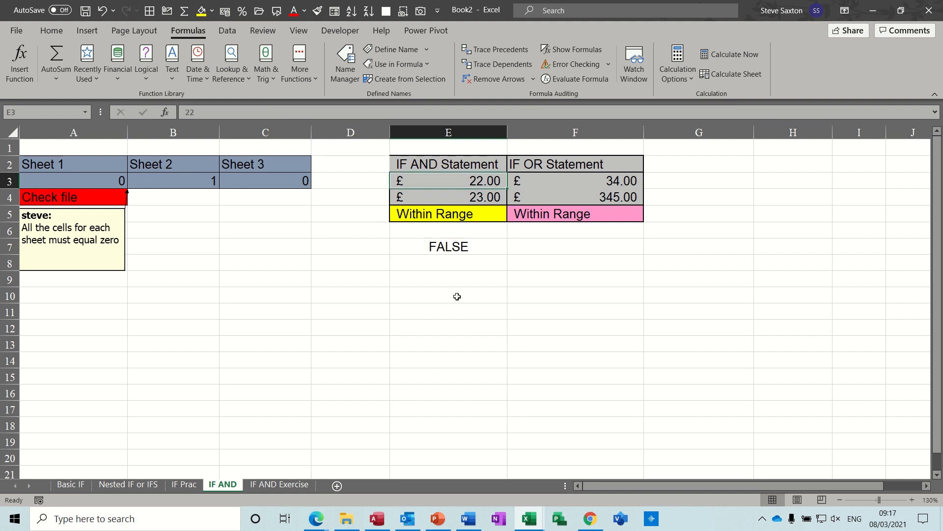
text(101)
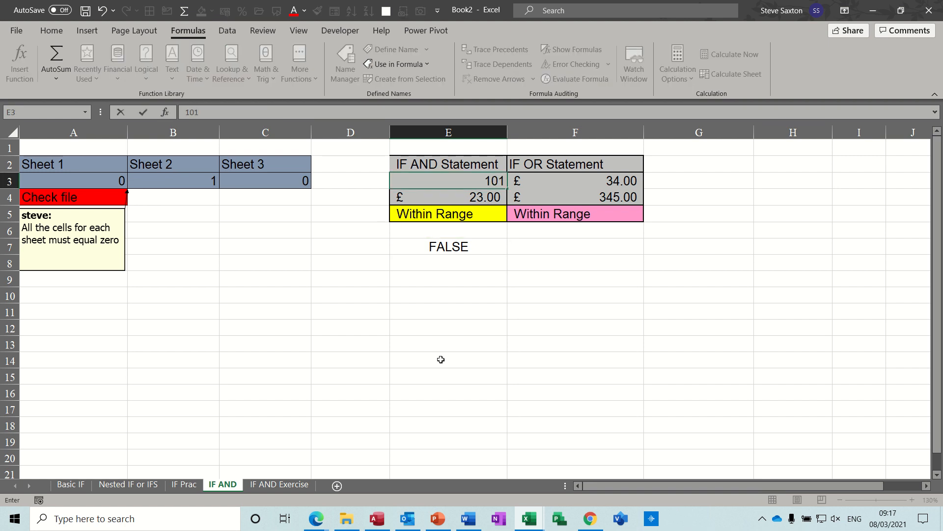
key(Return)
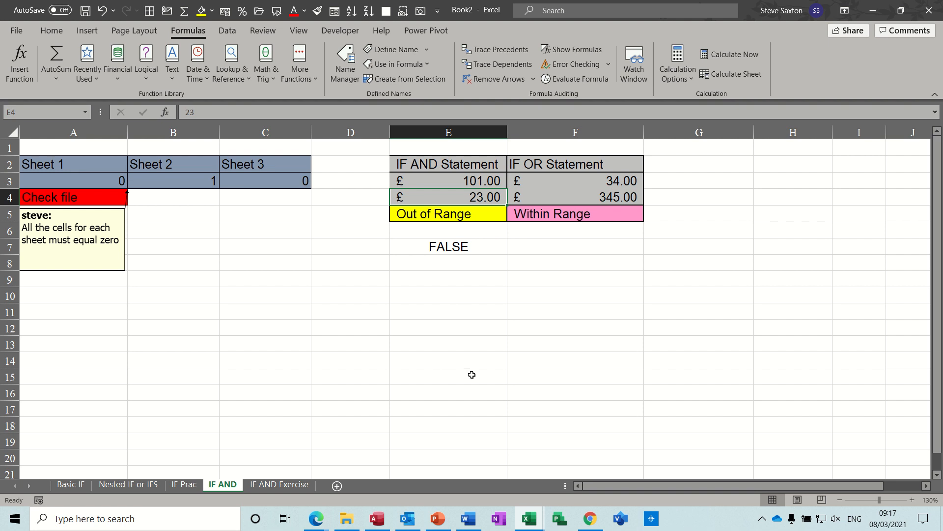
text(1001)
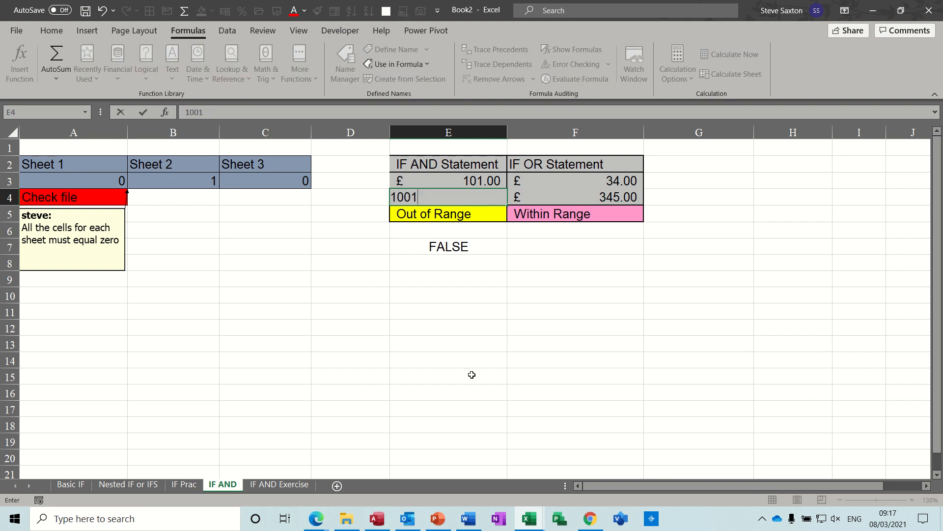
key(Return)
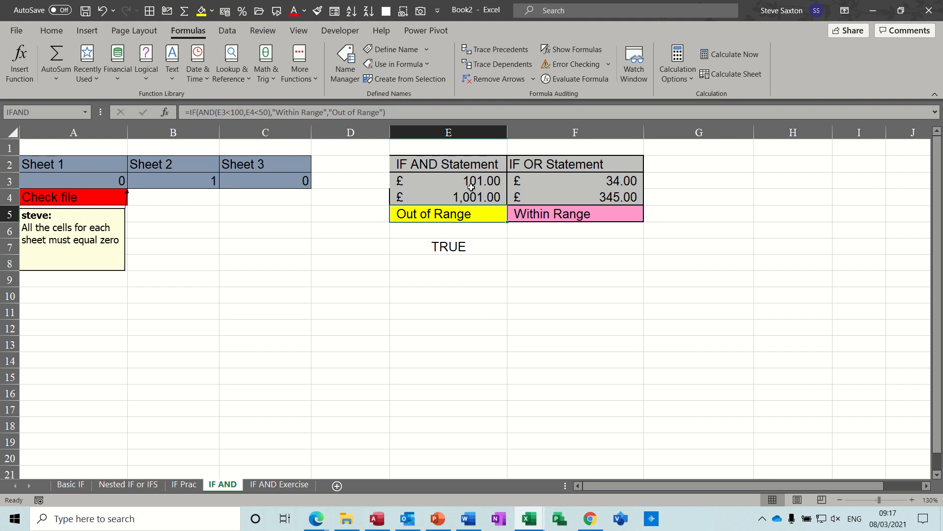
click(459, 249)
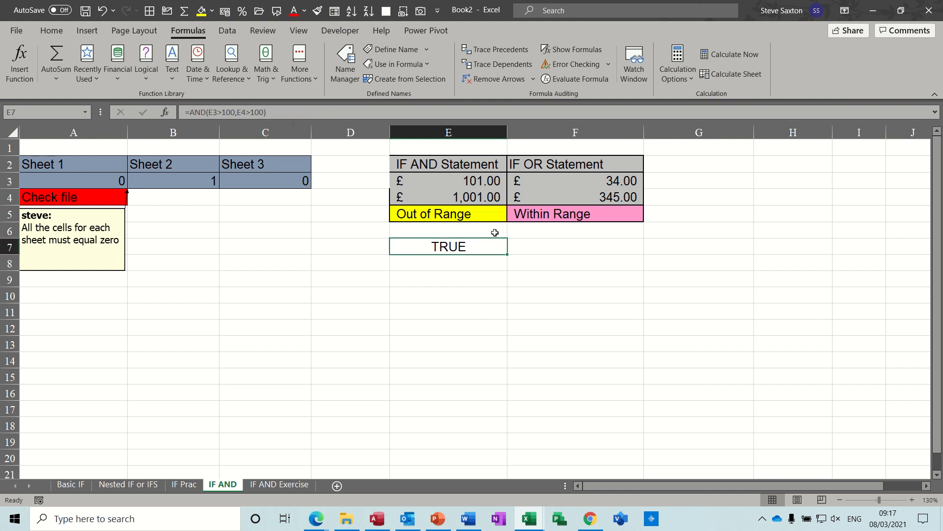
Enter the formula =OR(F3>100,F4>100) in cell F7
click(543, 246)
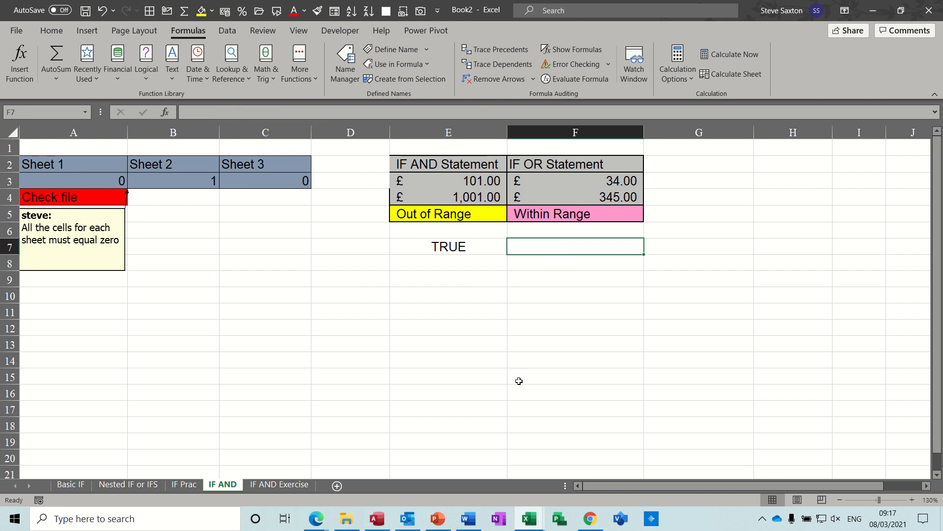
text(=or()
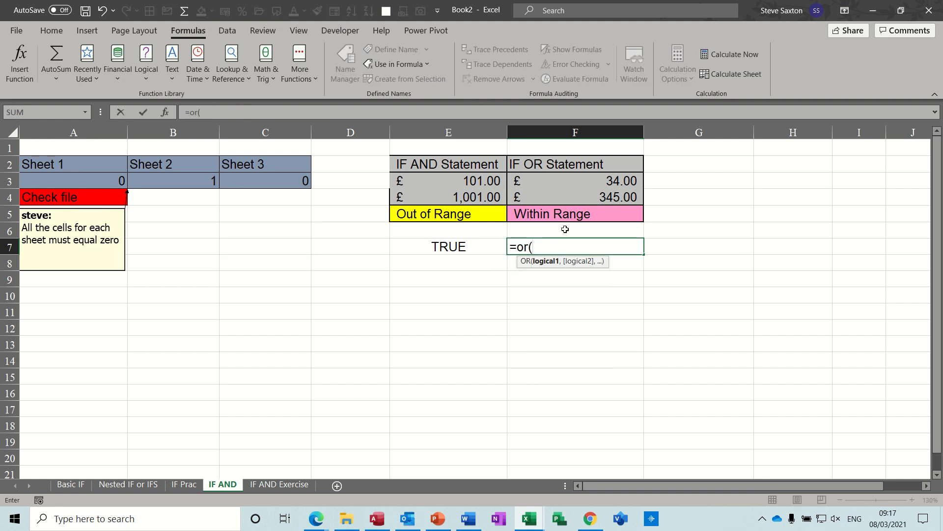
click(559, 182)
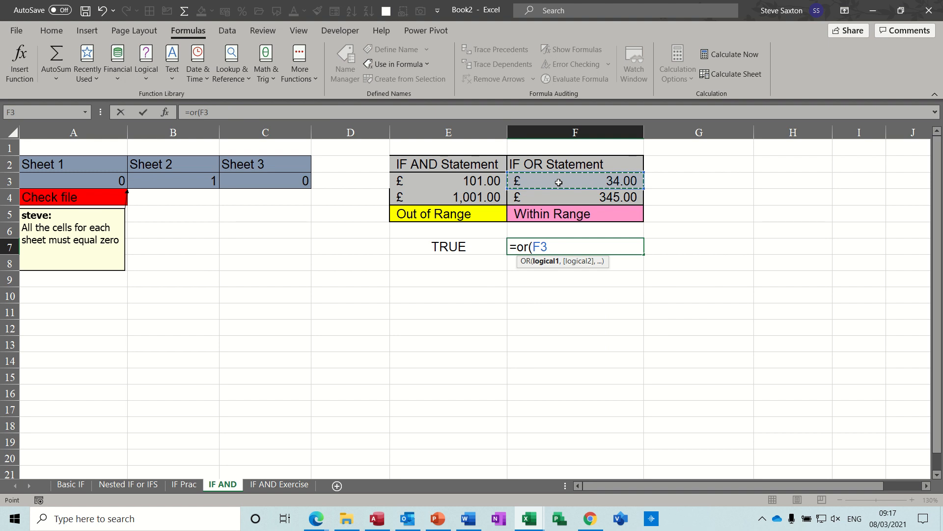
text(>100)
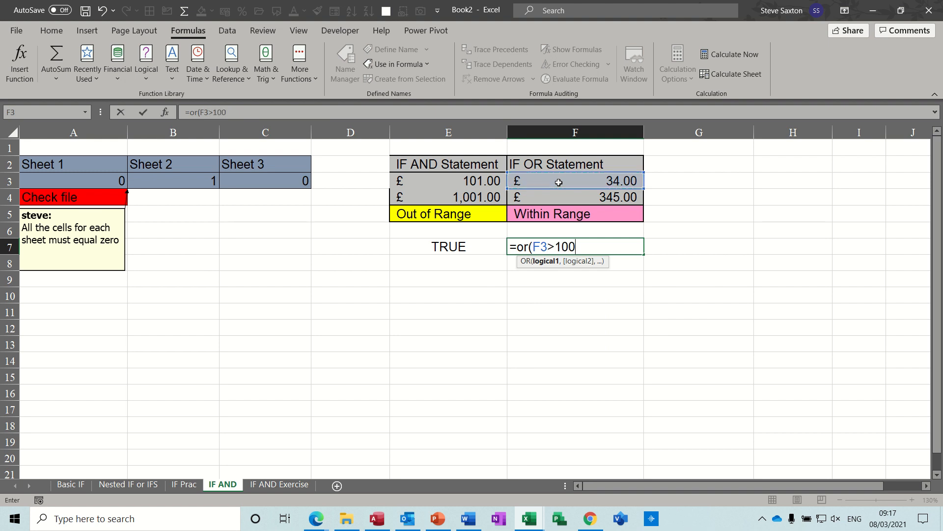
text(,)
click(562, 197)
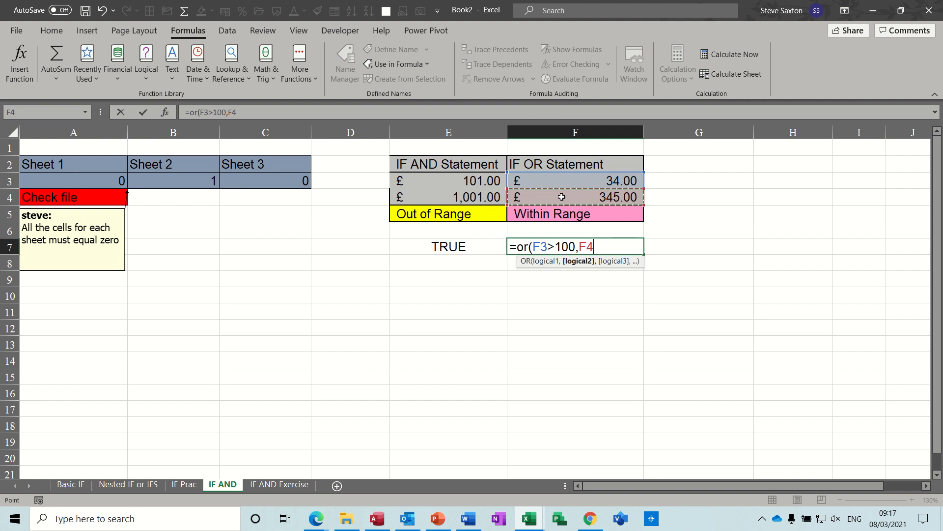
text(>100)
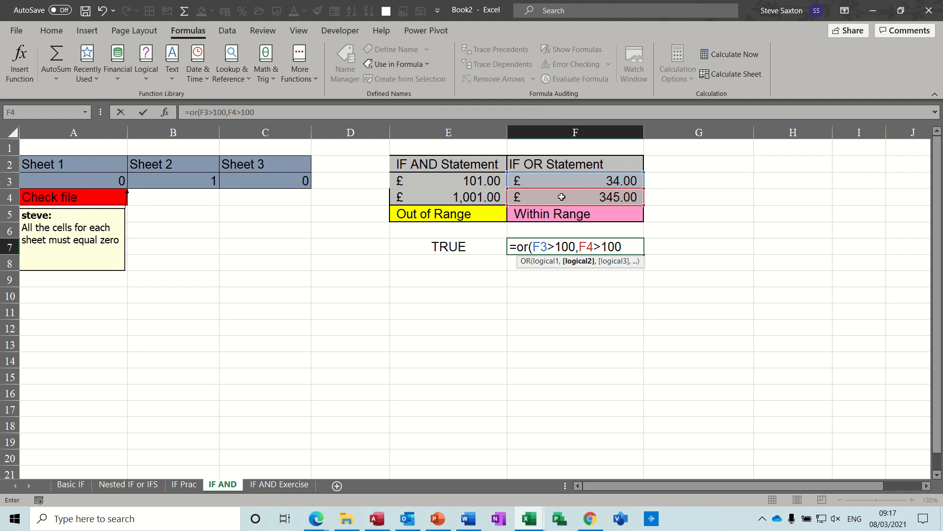
text())
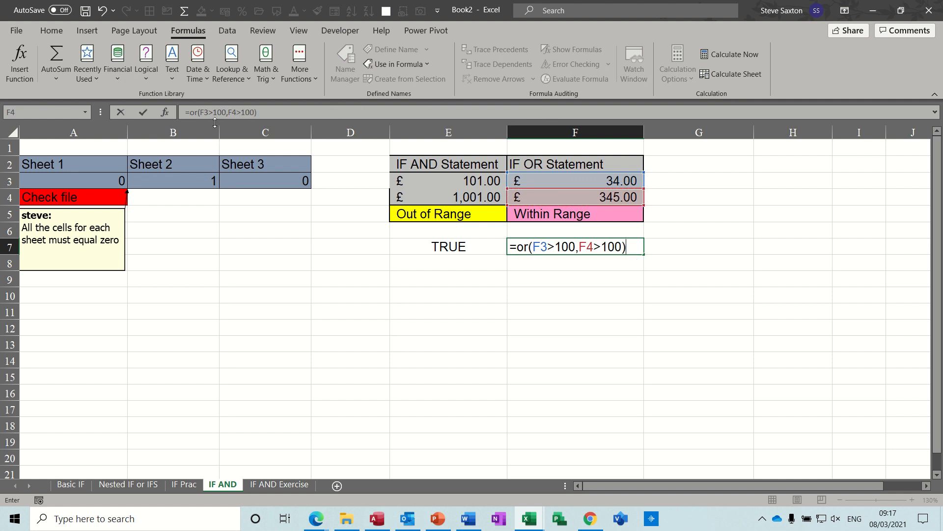
click(142, 113)
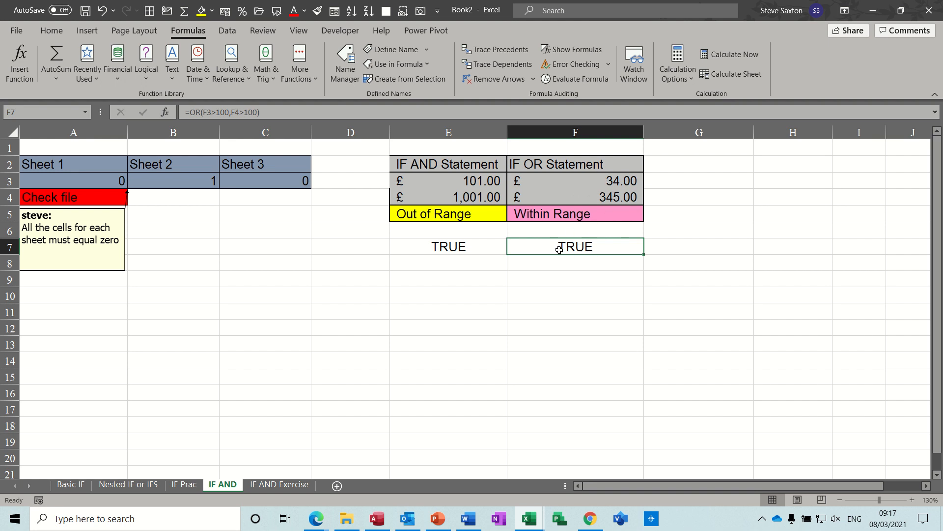
Clear the AND and OR test formulas from cells E7 and F7
click(437, 247)
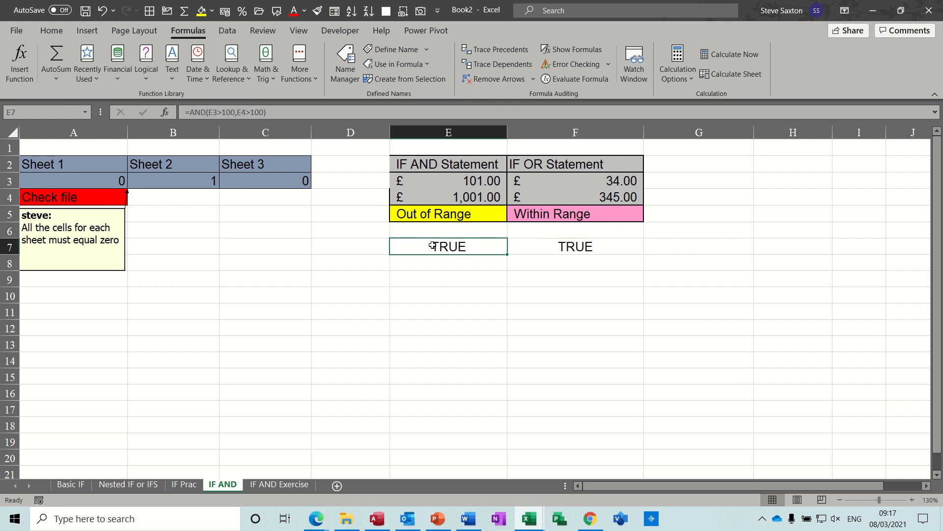
drag(447, 247, 549, 247)
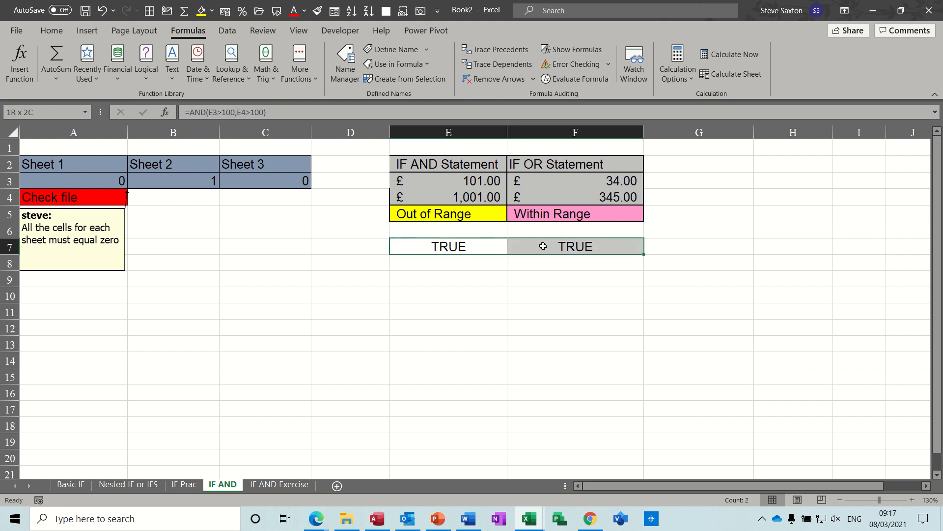
key(Delete)
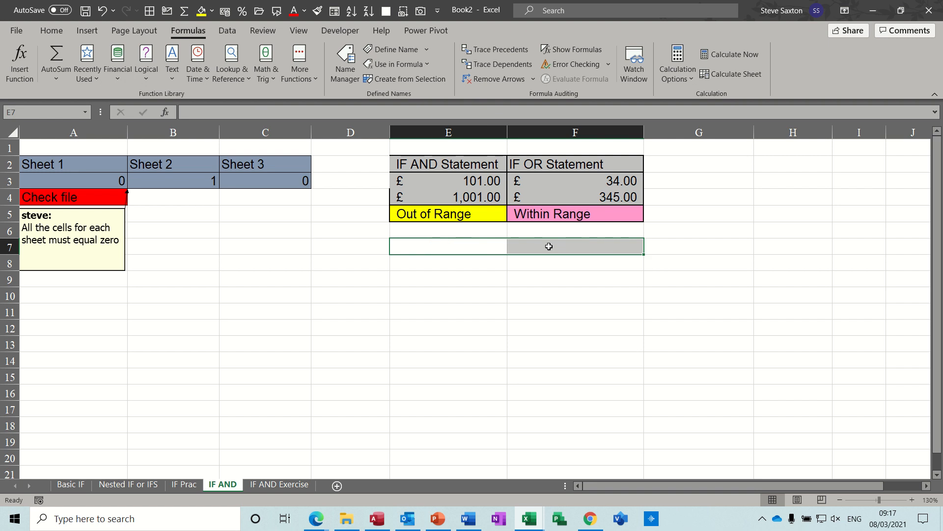
Set E4 to 123 and clear the IF AND and IF OR formulas from cells E5 and F5
click(453, 247)
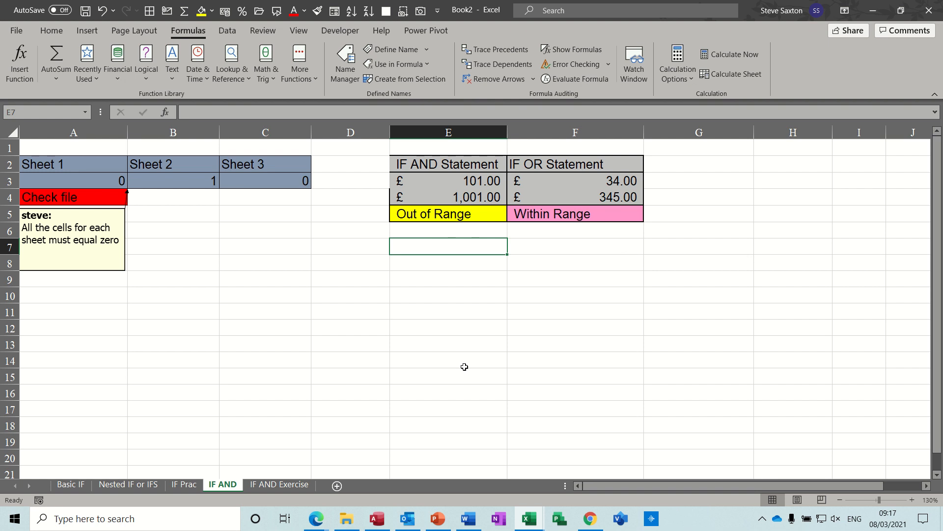
click(465, 197)
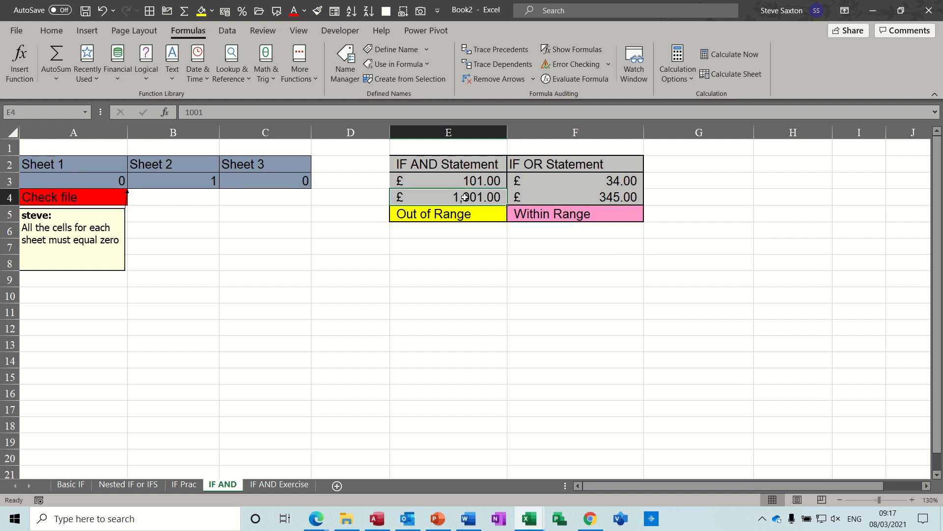
text(123)
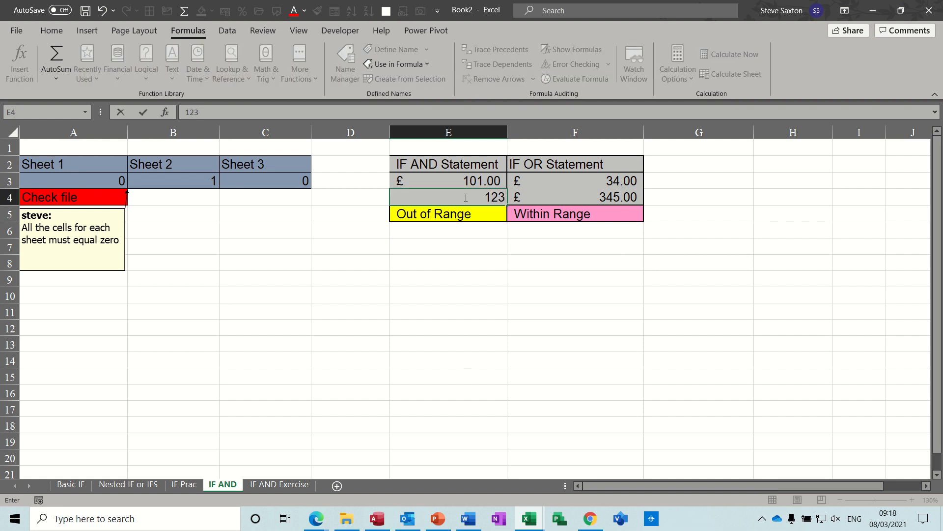
key(Return)
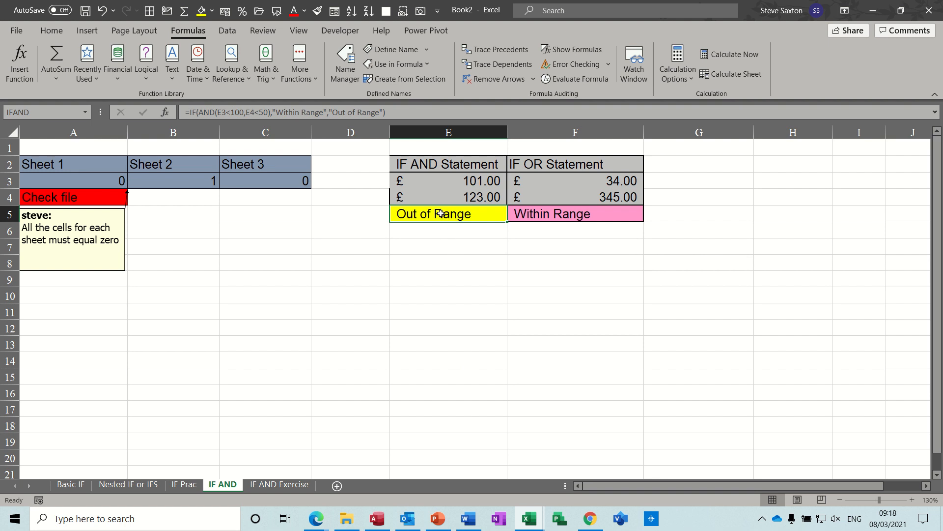
drag(440, 213, 535, 213)
key(Delete)
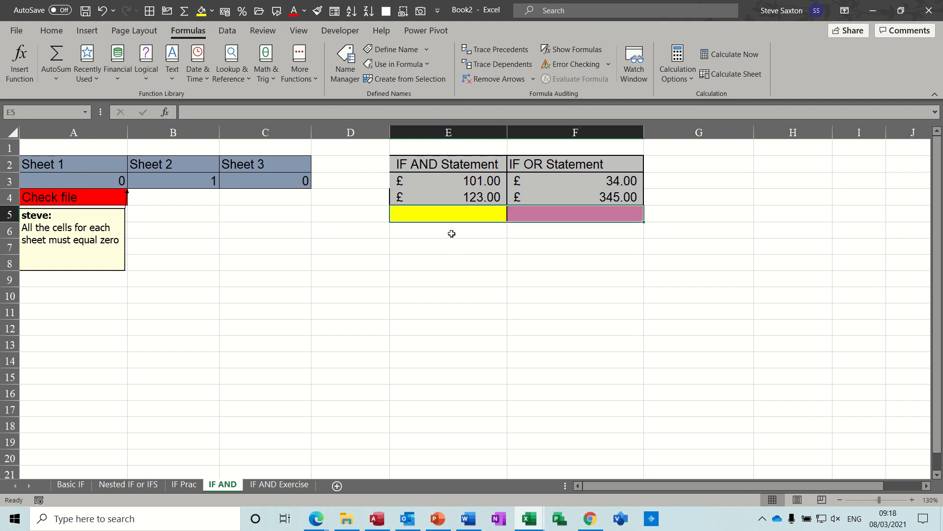
Begin an IF formula in cell E7 with the logical test AND(E3>100,E4>100)
click(438, 247)
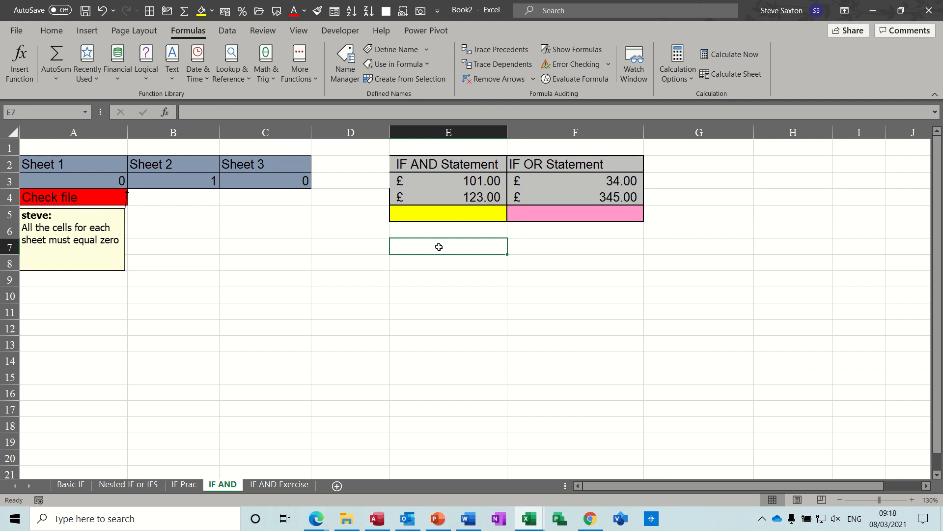
text(=if(and)
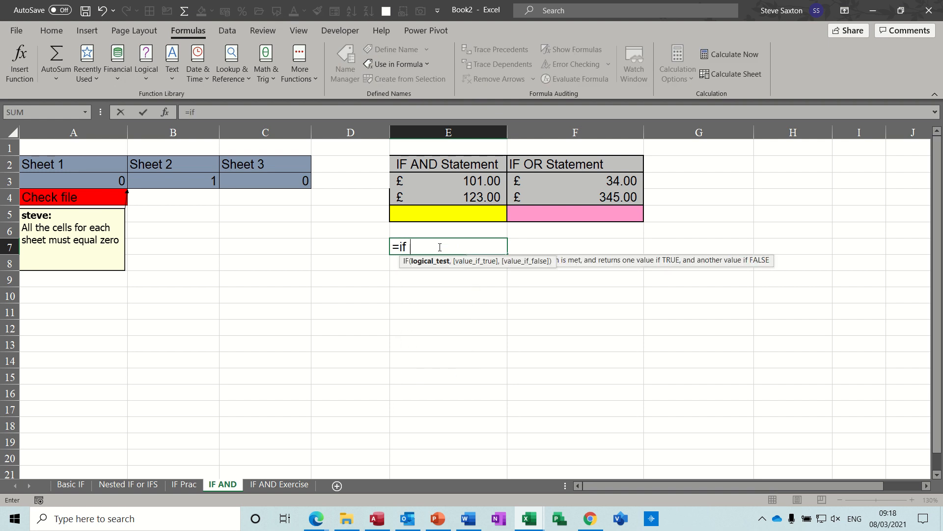
text(()
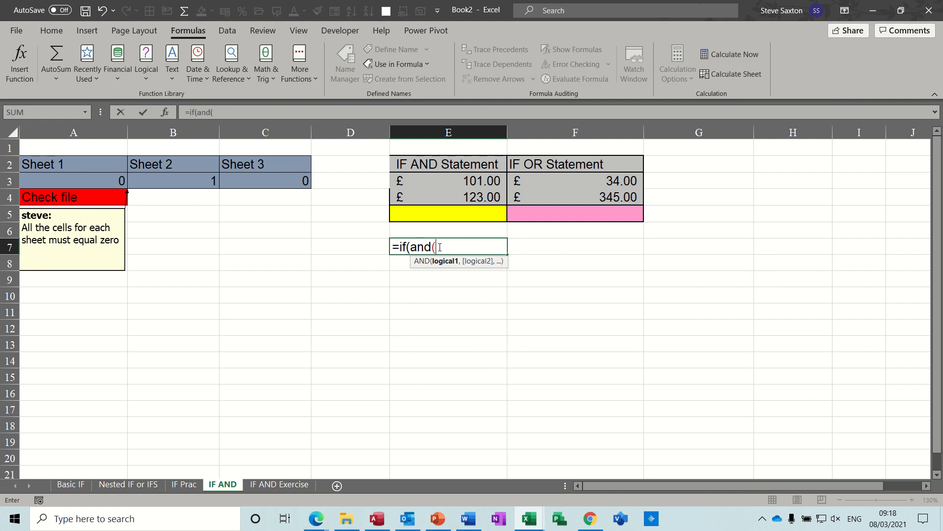
click(441, 179)
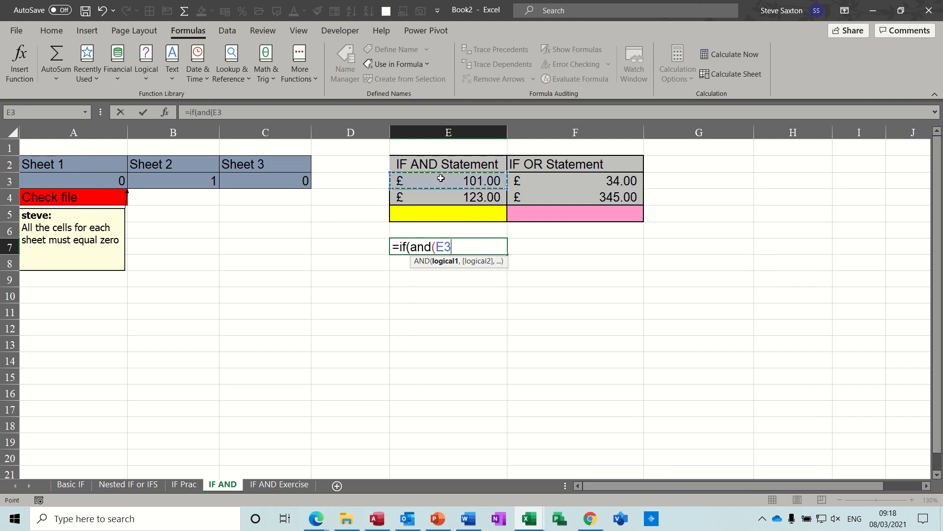
text(>100)
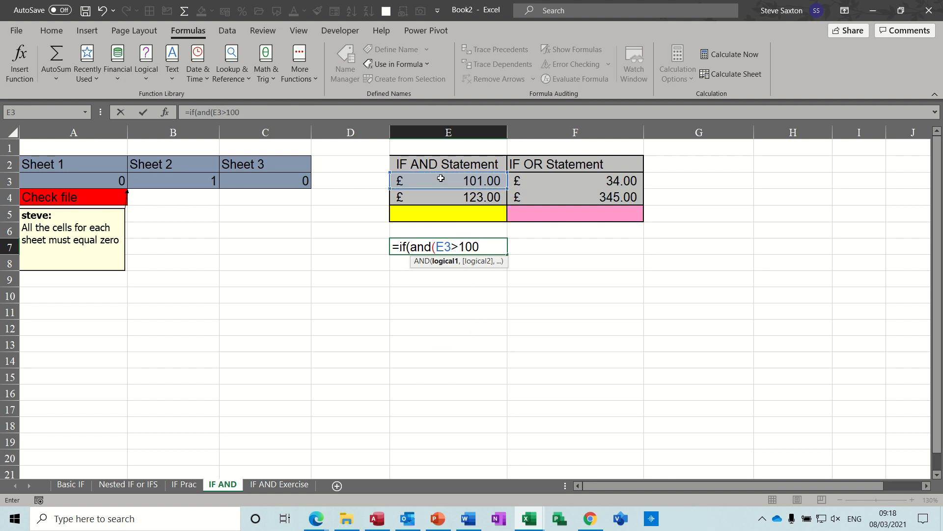
text(,)
click(440, 198)
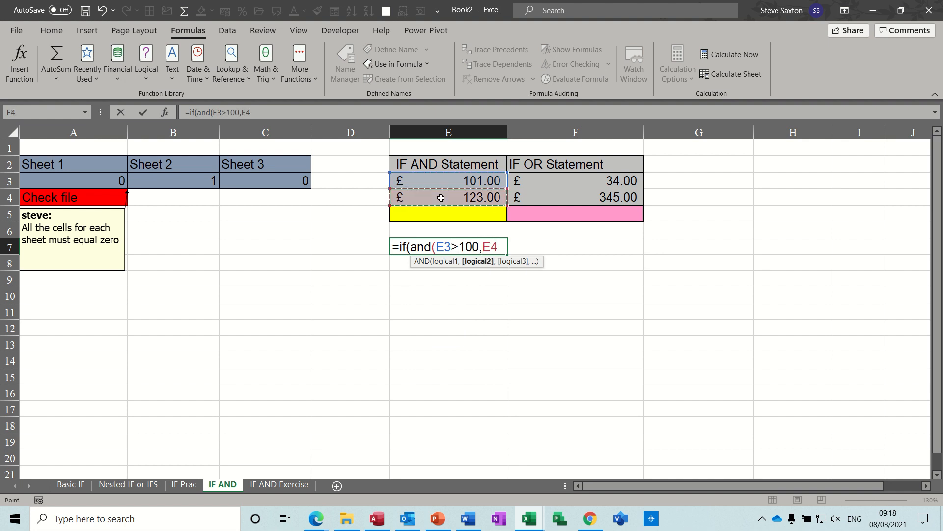
text(>100)
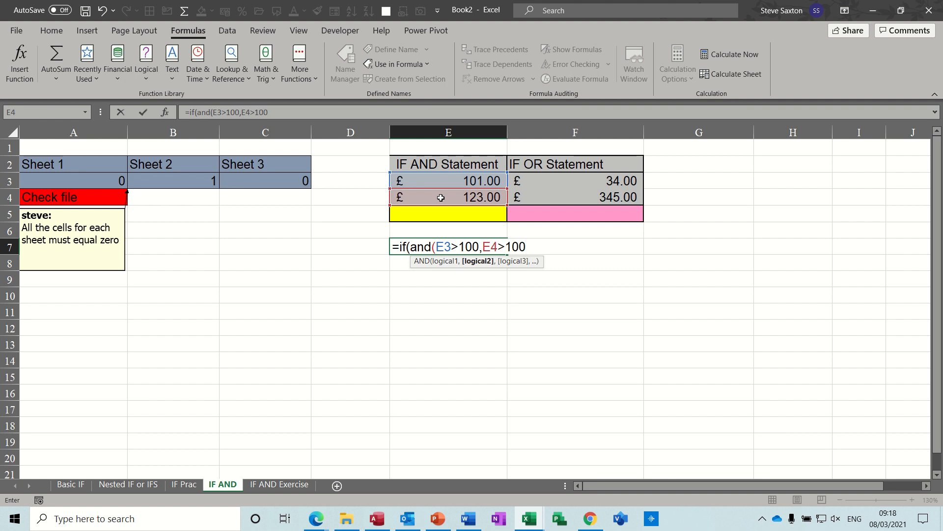
text())
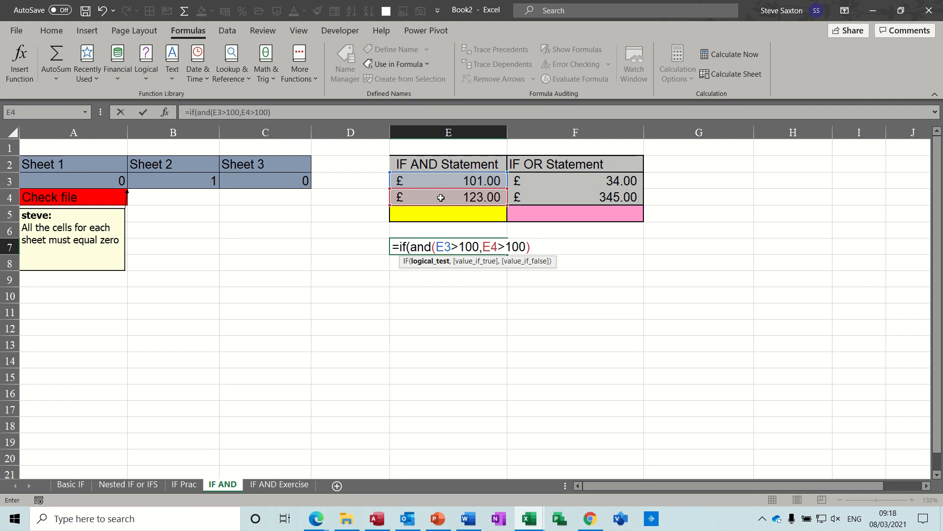
Complete the E7 formula to return "Within Range" if true and "Out of Range" if false
text(,)
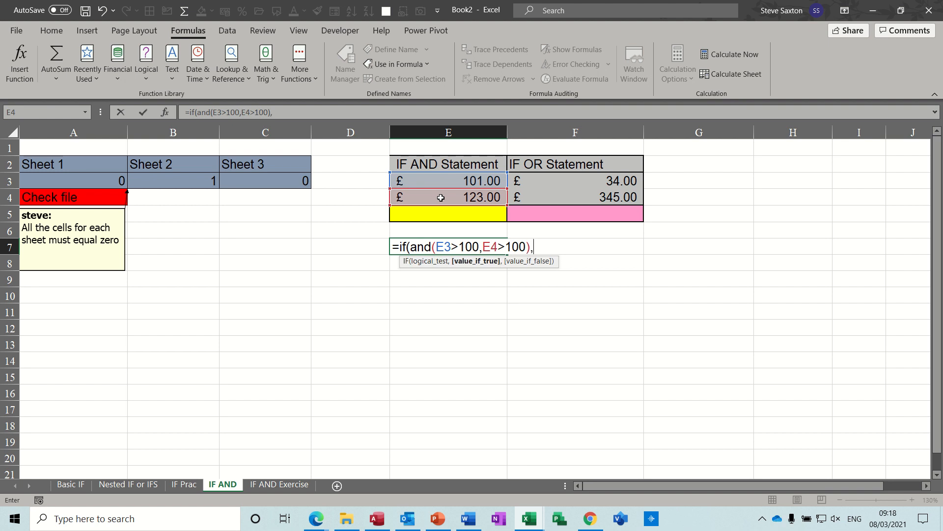
text("Within Ran)
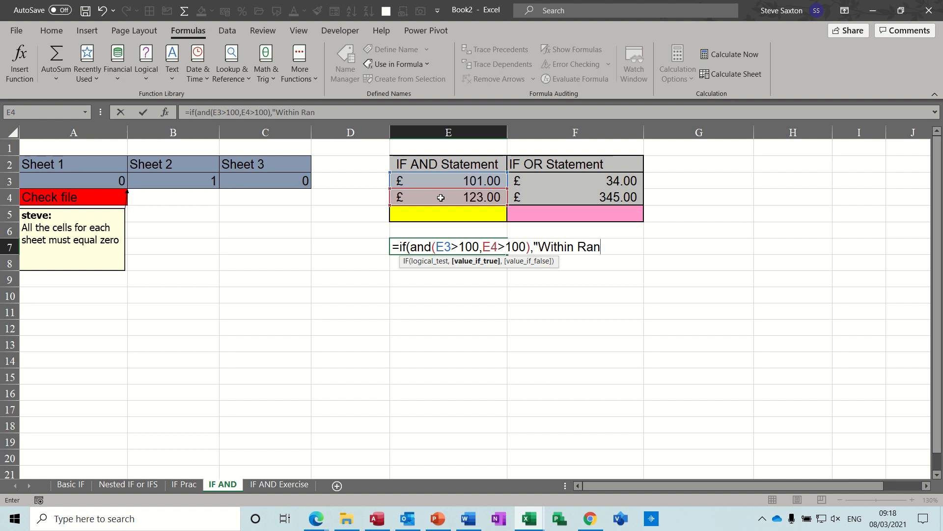
text(ge",)
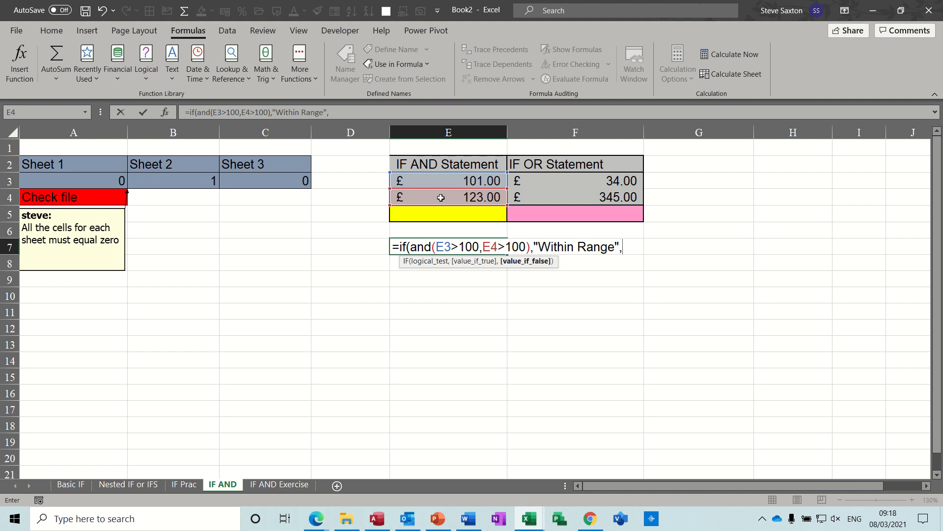
text("Out of Range)
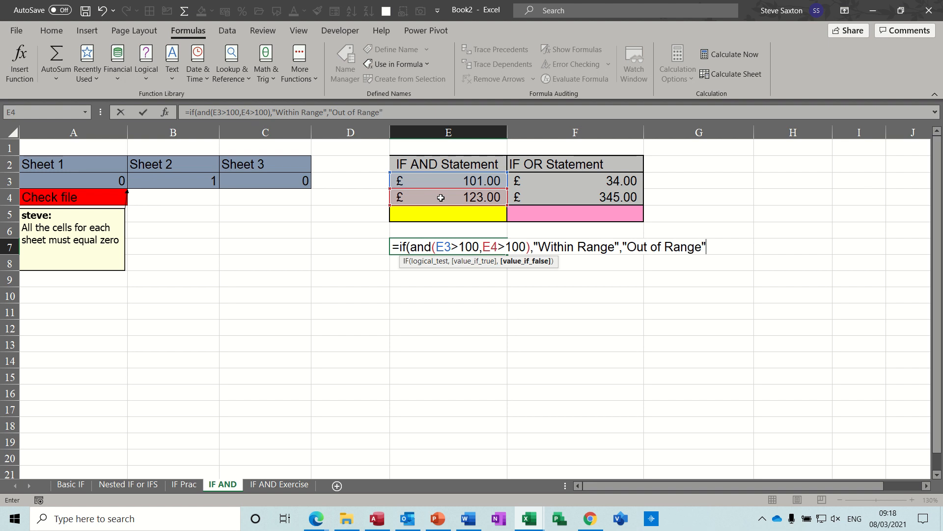
text("()
key(BackSpace)
text())
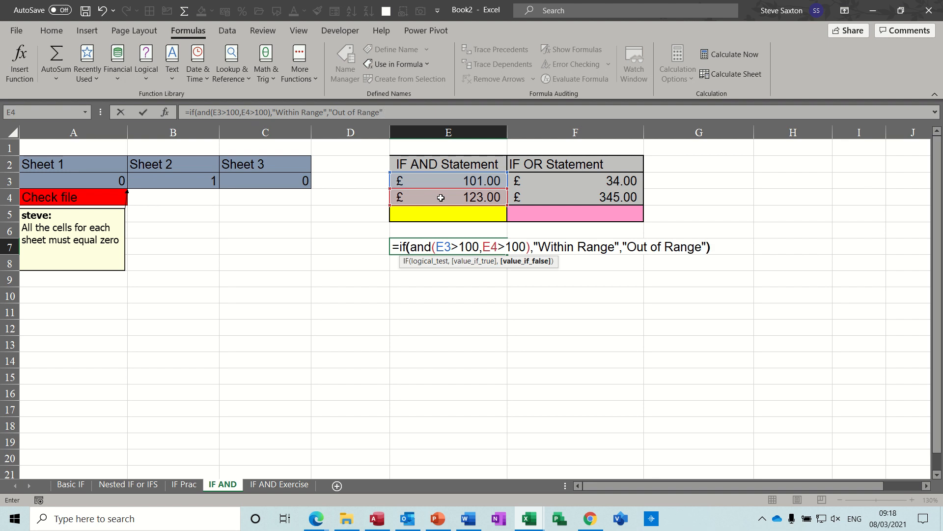
click(143, 113)
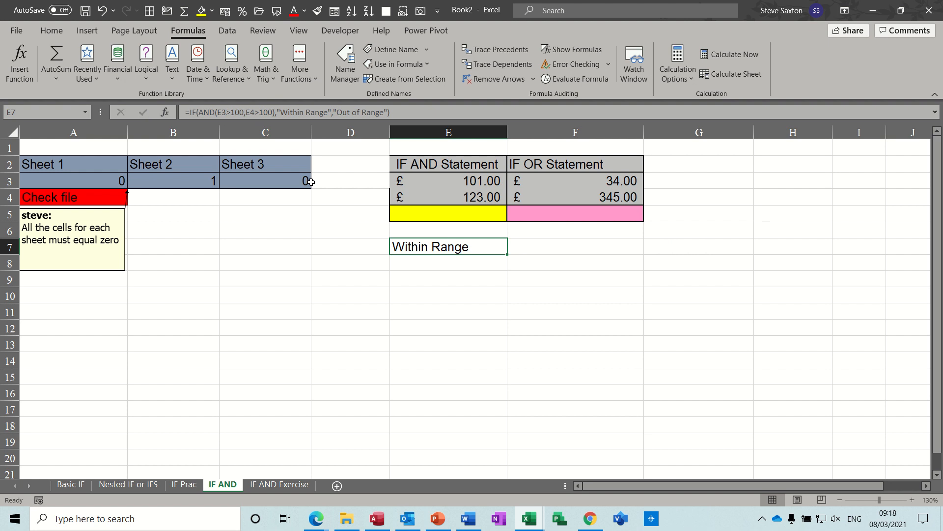
Set cell E3 to 45 to test the IF AND formula in E7
click(468, 189)
text(45)
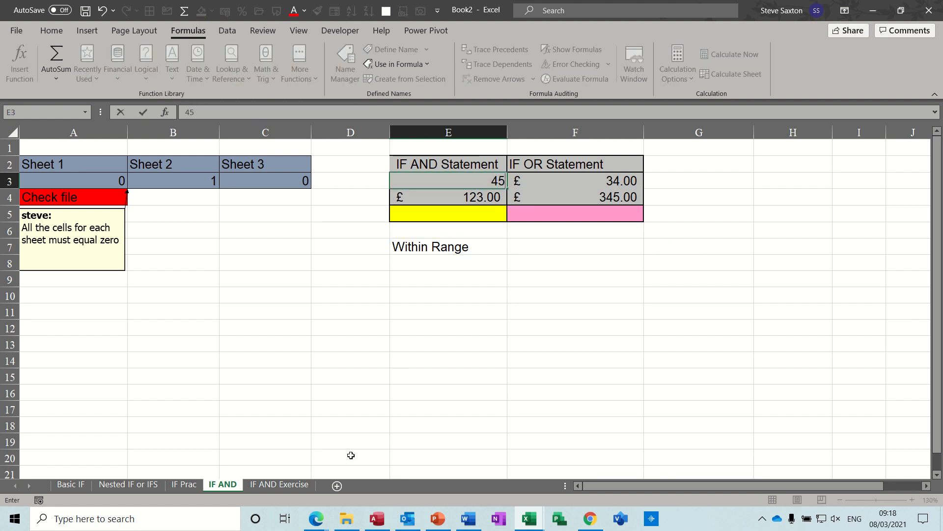
key(Return)
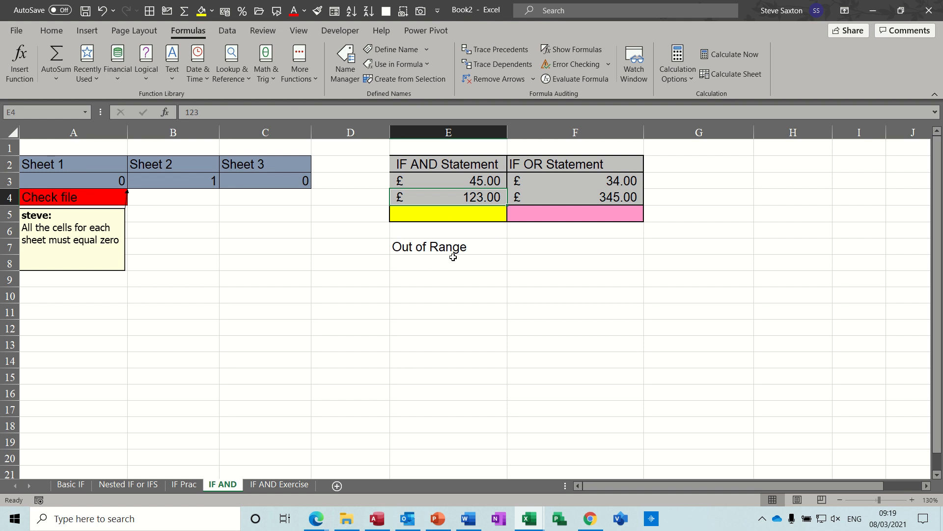
Begin an IF formula in cell F7 with the logical test OR(F3>100,F4>100)
click(554, 248)
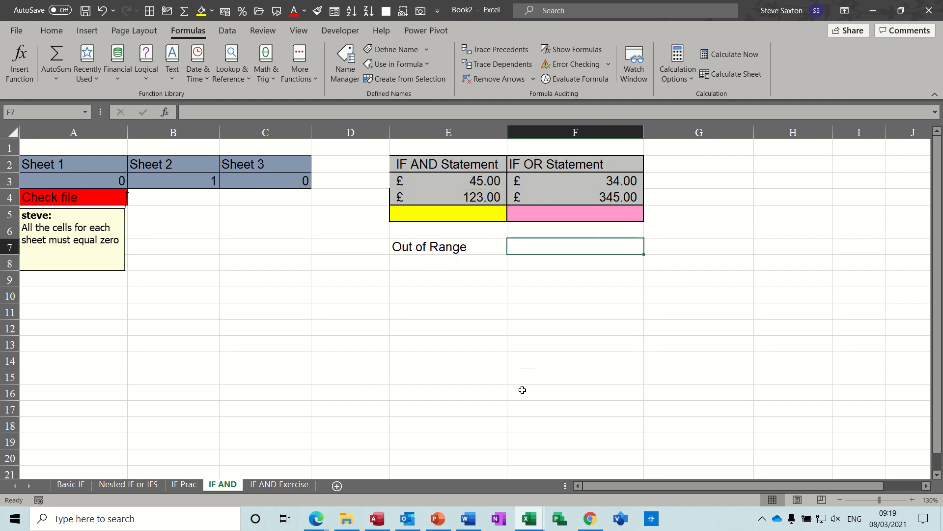
text(=if()
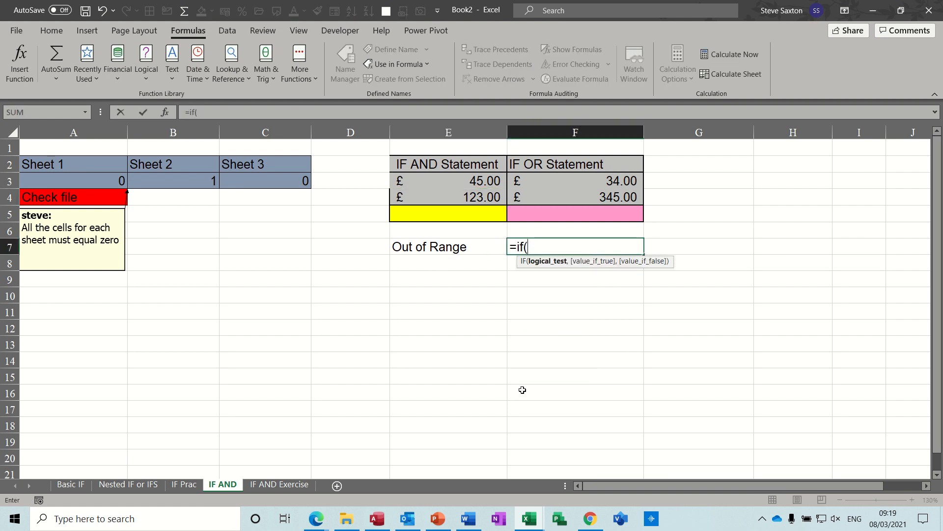
text(or()
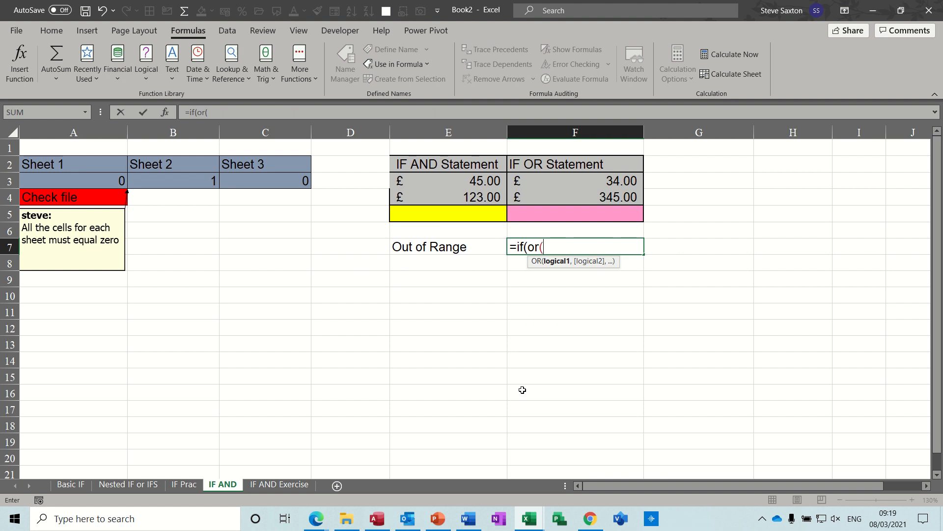
click(568, 180)
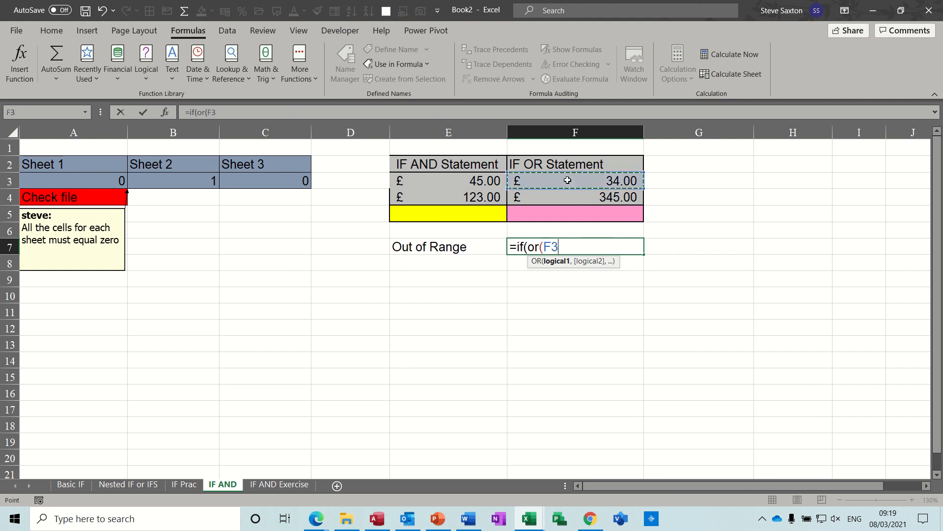
text(>)
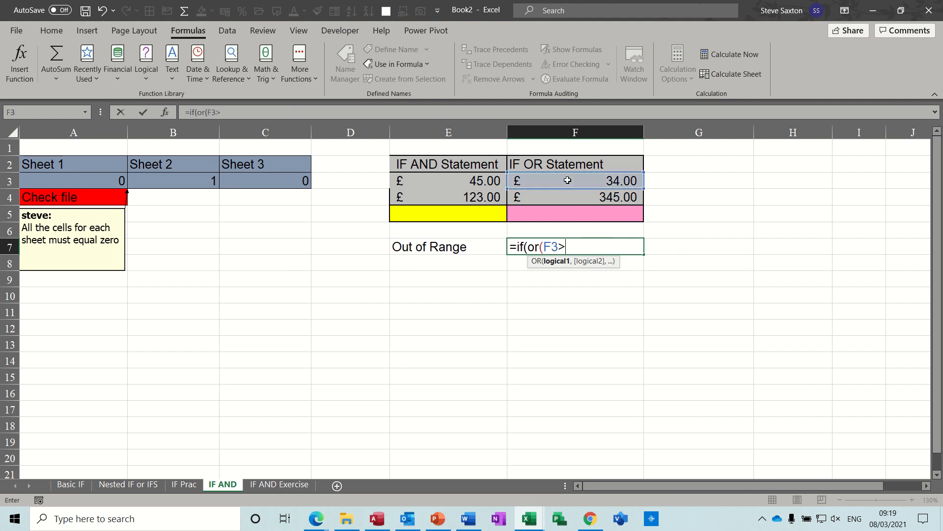
text(100,)
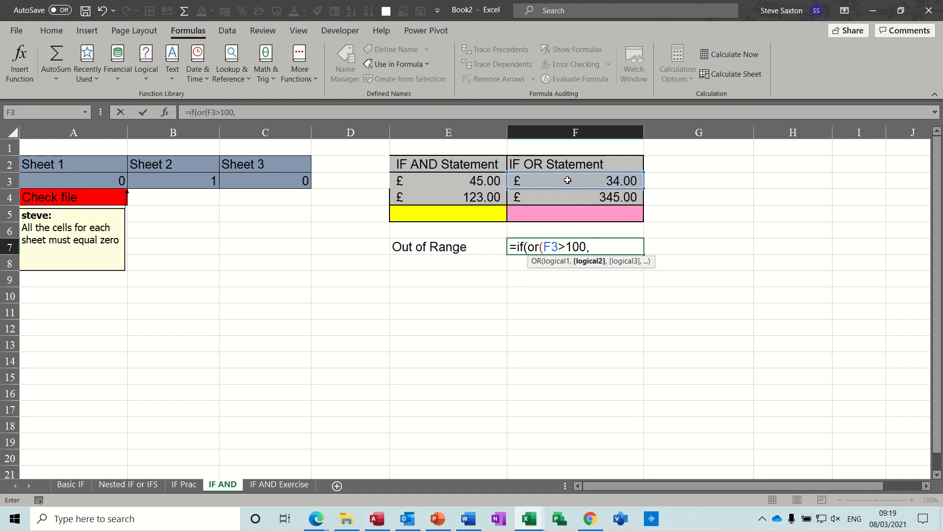
click(575, 197)
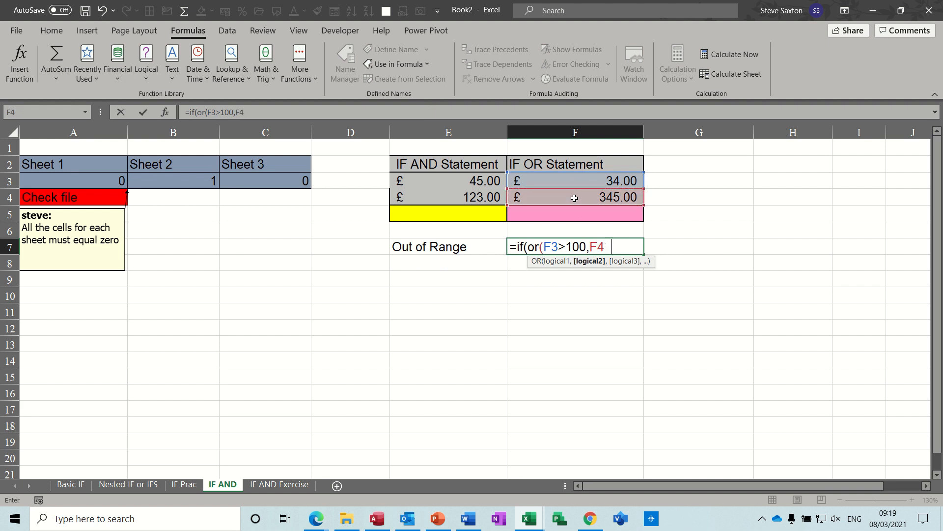
text(100))
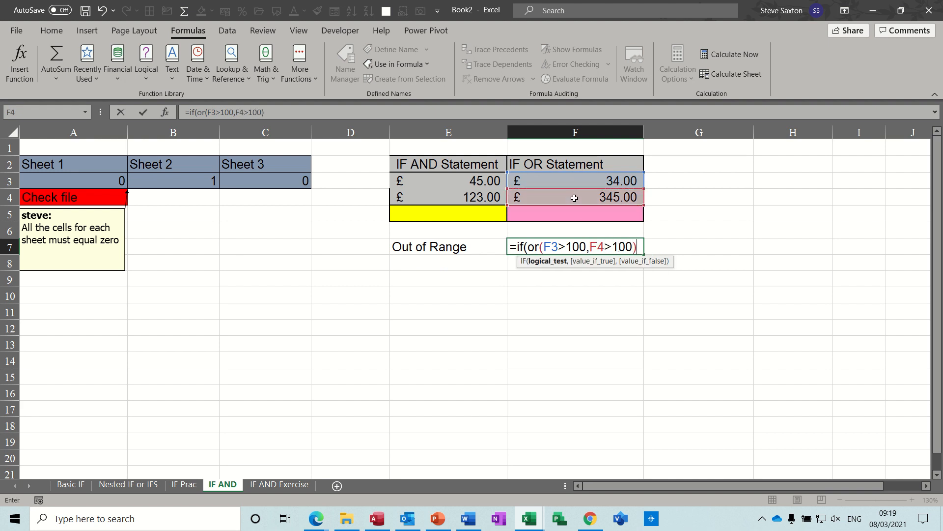
Complete the F7 formula to return "Within Range" if true and "Out of Range" if false, and check it against F4
text(,")
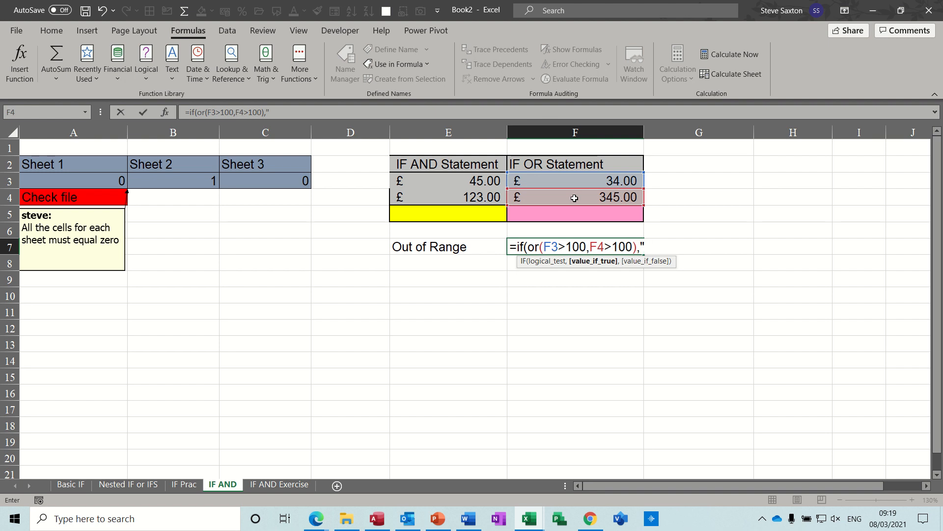
text(Within R)
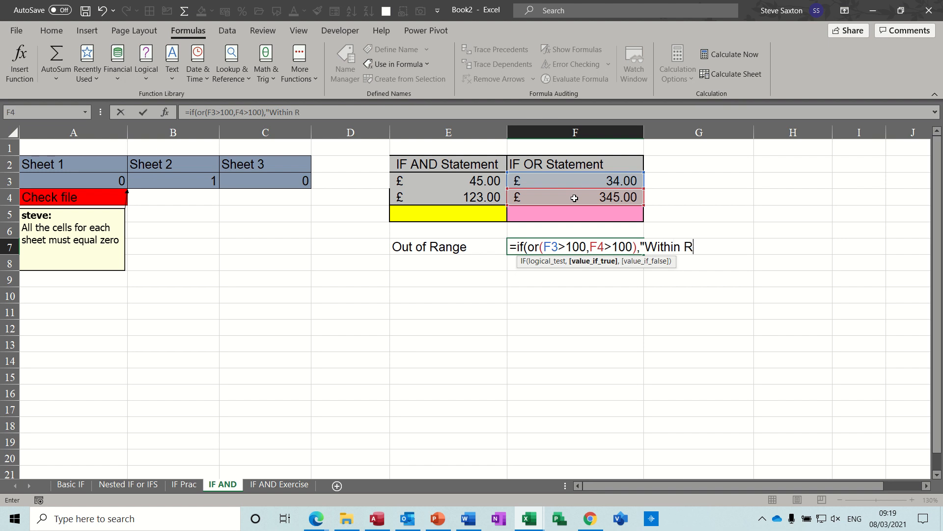
text(ange",)
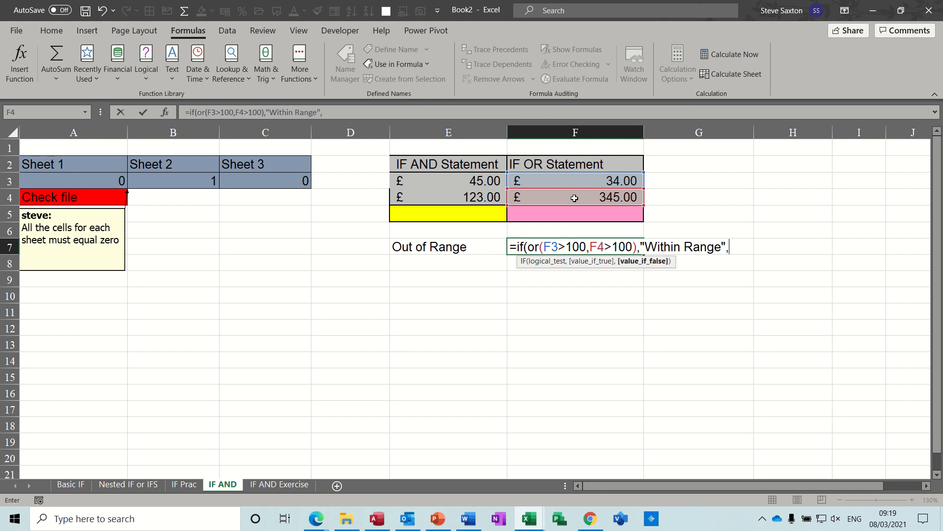
text("Out of Range)
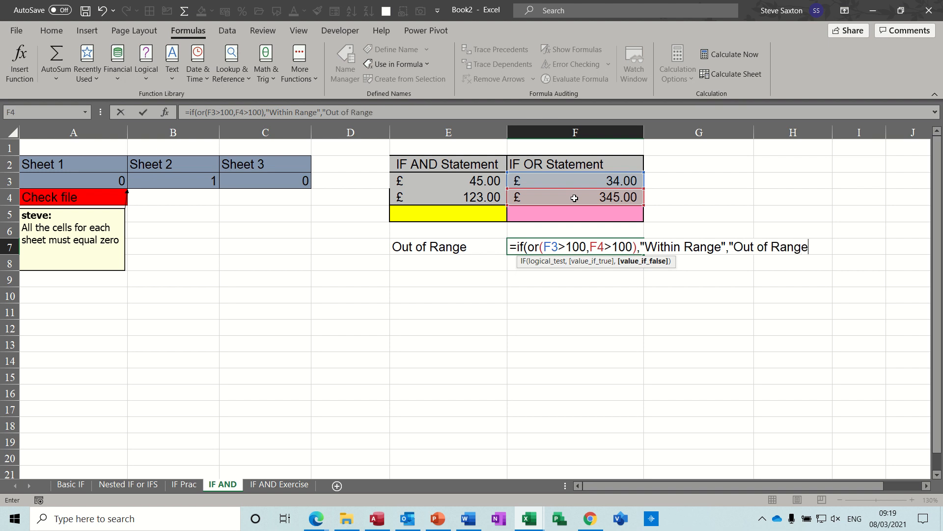
text("))
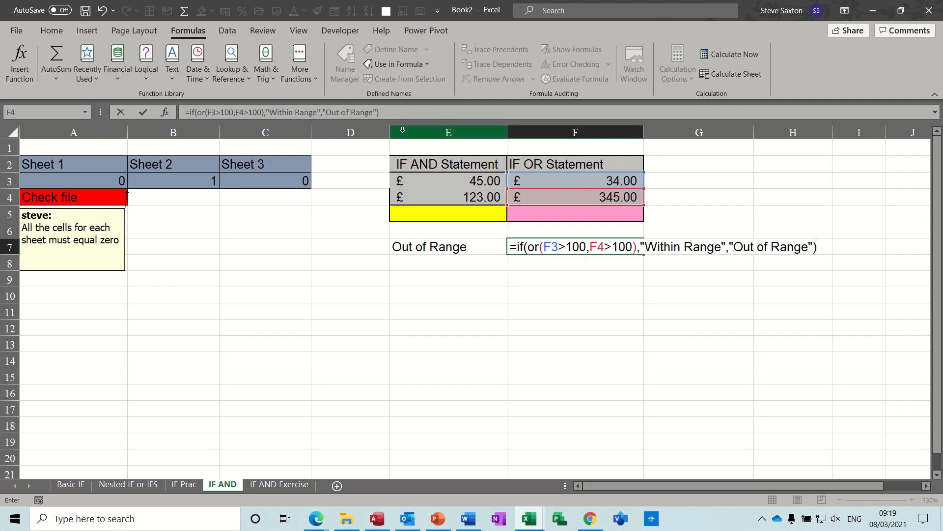
click(143, 113)
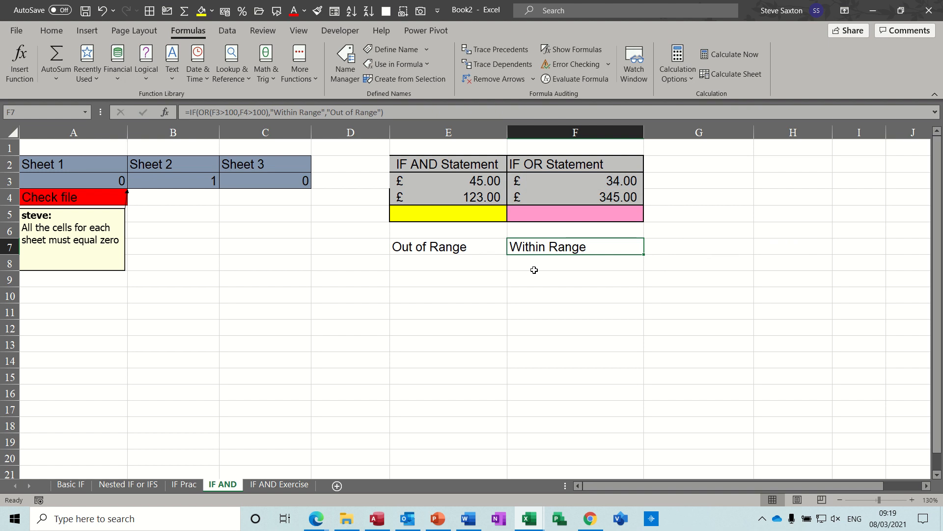
click(613, 200)
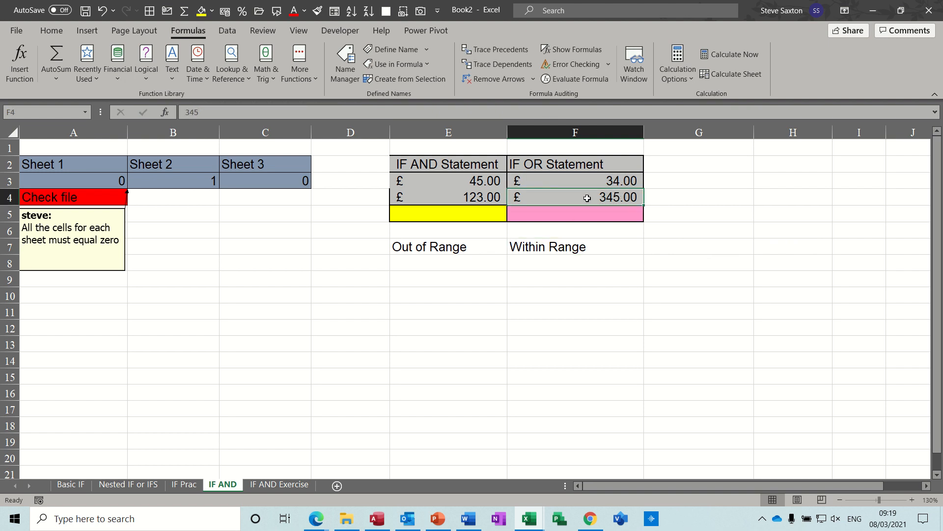
Examine the file check formula in cell A4 and the Sheet 1 to Sheet 3 values in row 3 that it tests
click(86, 198)
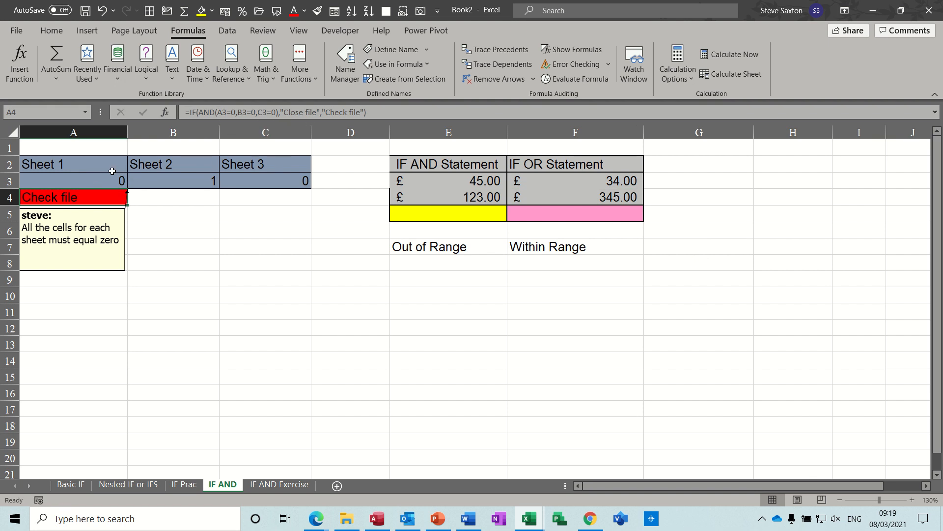
drag(98, 166, 261, 177)
click(97, 180)
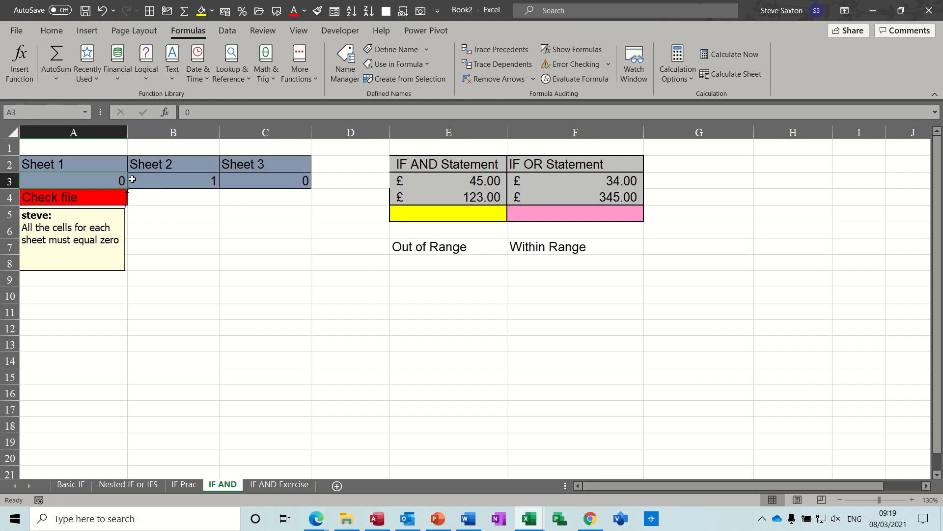
click(167, 179)
click(95, 181)
click(169, 181)
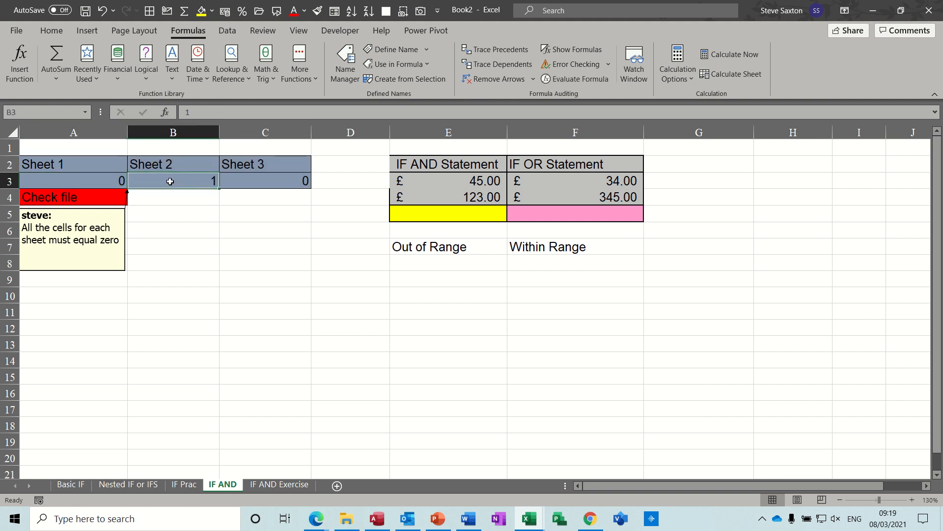
click(91, 199)
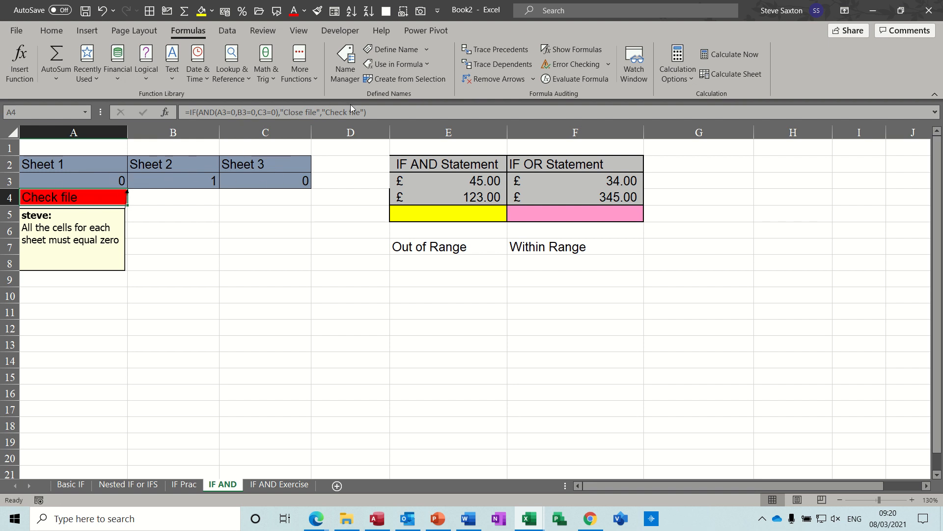
Set the Sheet 2 value in cell B3 to 0 and check the file check result in A4
click(201, 180)
click(69, 198)
click(185, 183)
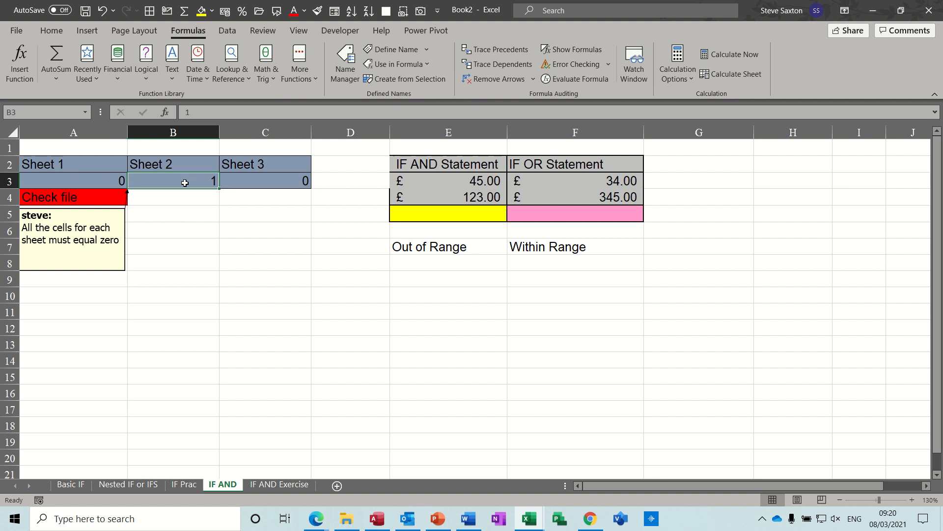
text(0)
key(Return)
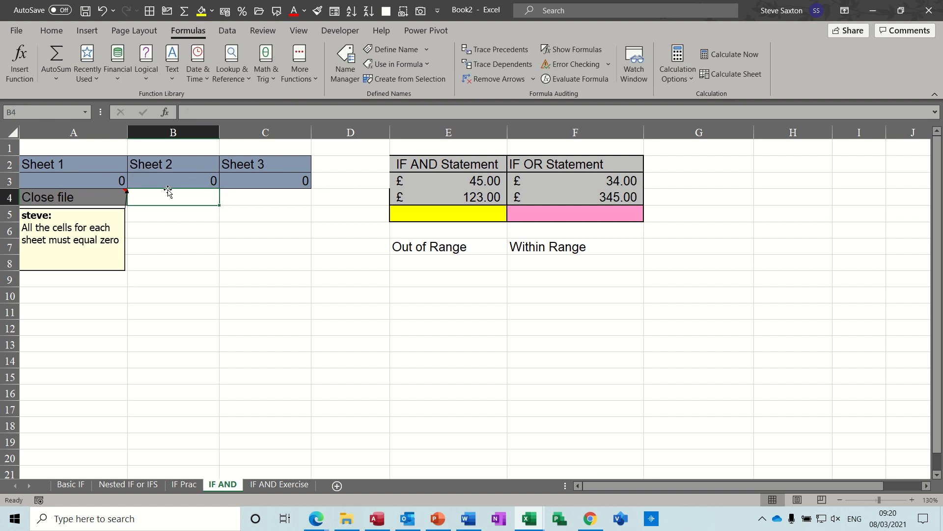
key(Left)
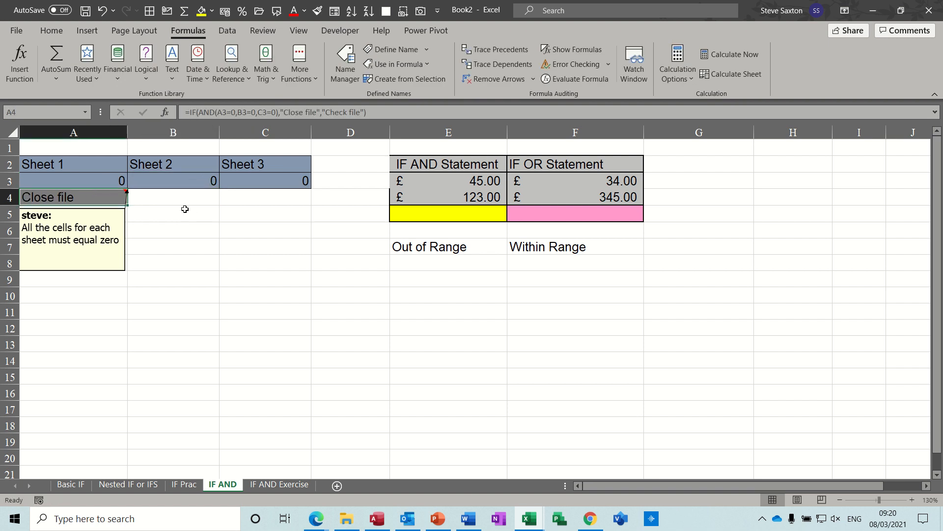
On the IF AND Exercise sheet, begin an IF formula in cell F2 with the logical test AND(B2="a",D2>2000)
click(270, 485)
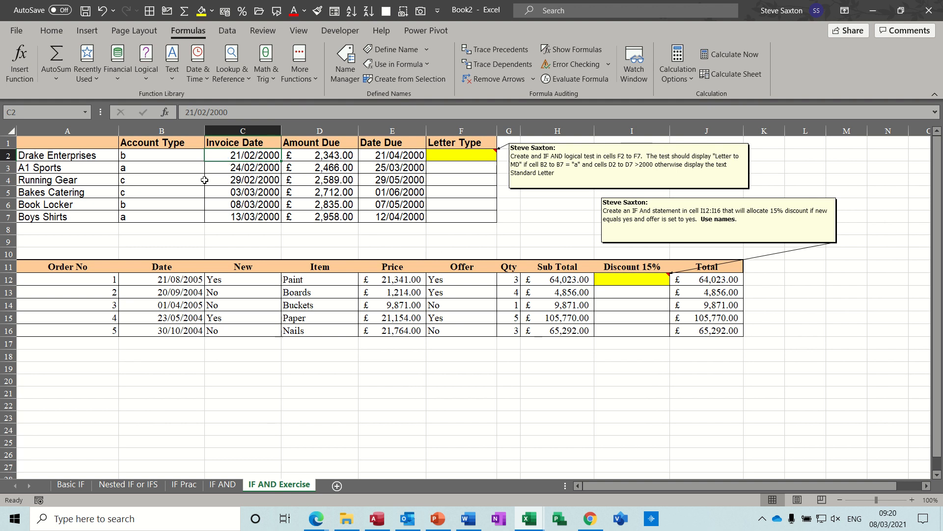
drag(161, 155, 161, 215)
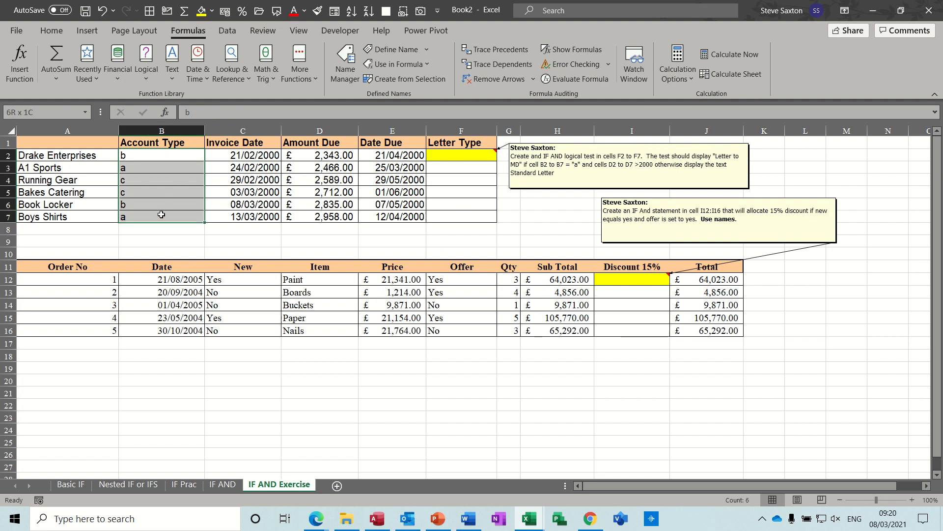
drag(329, 154, 331, 213)
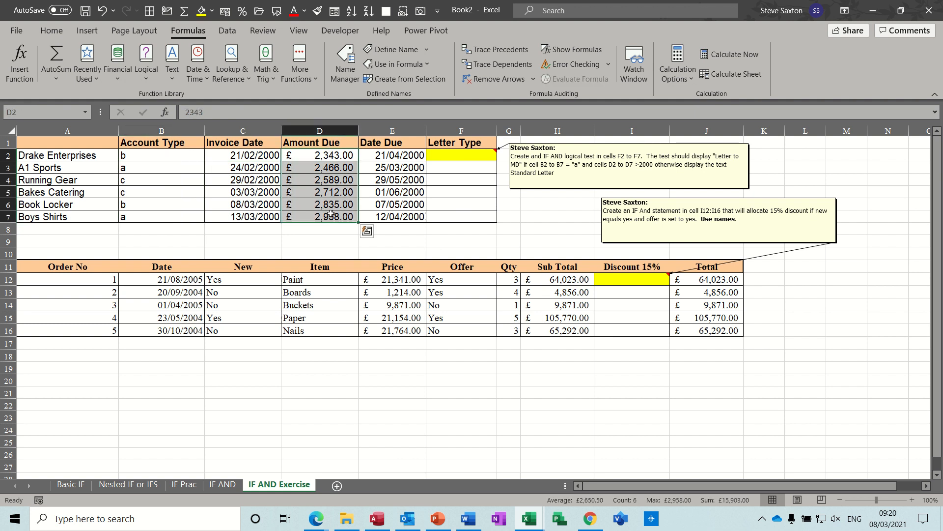
click(462, 156)
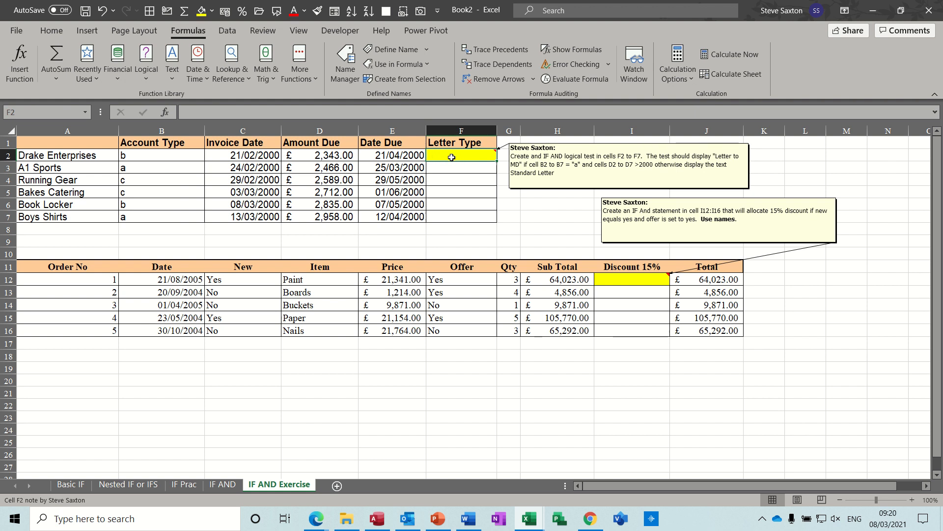
text(=if)
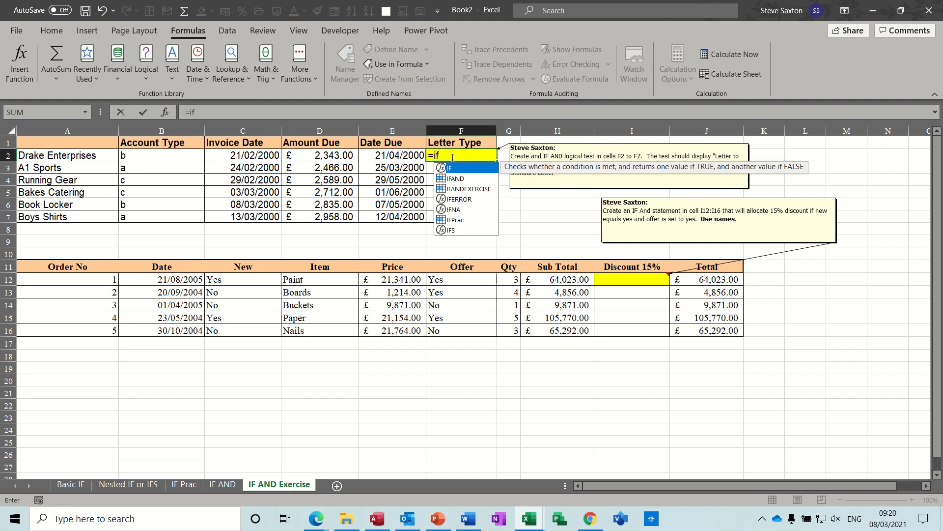
text((and()
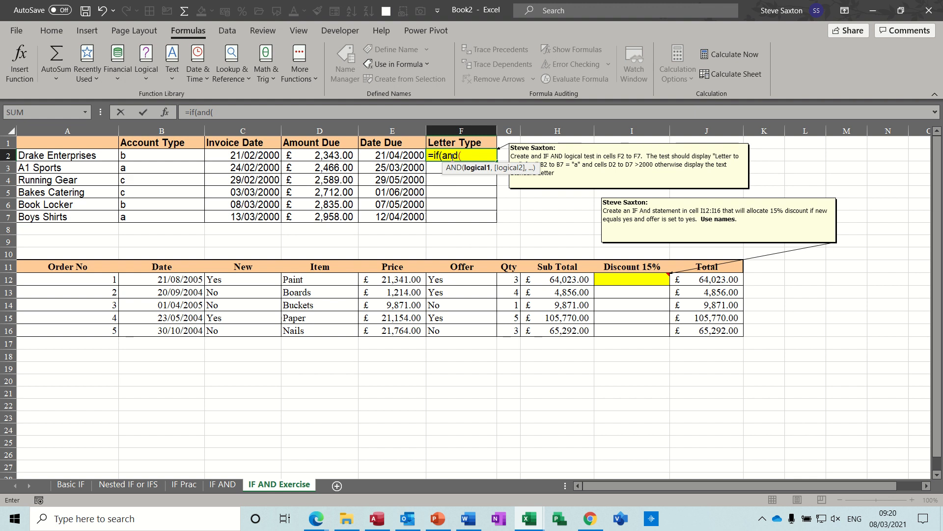
click(154, 156)
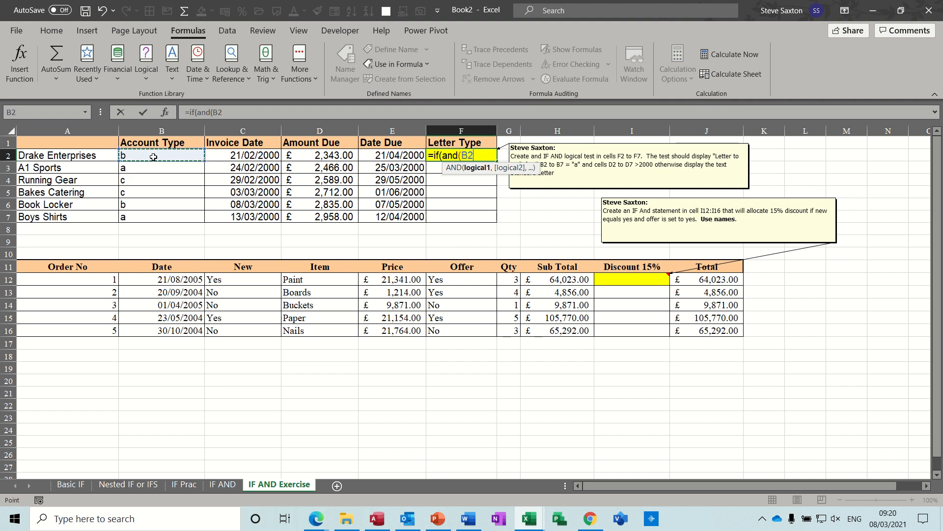
text(="a")
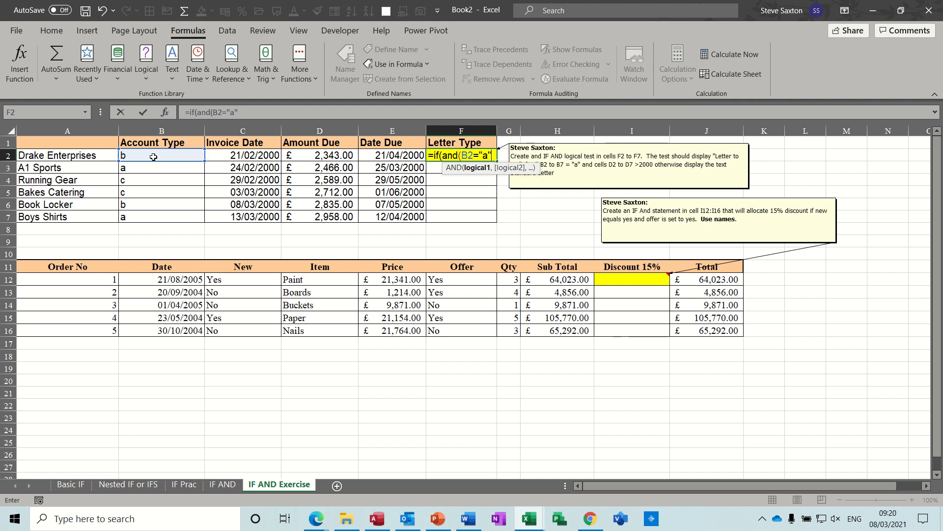
text(,)
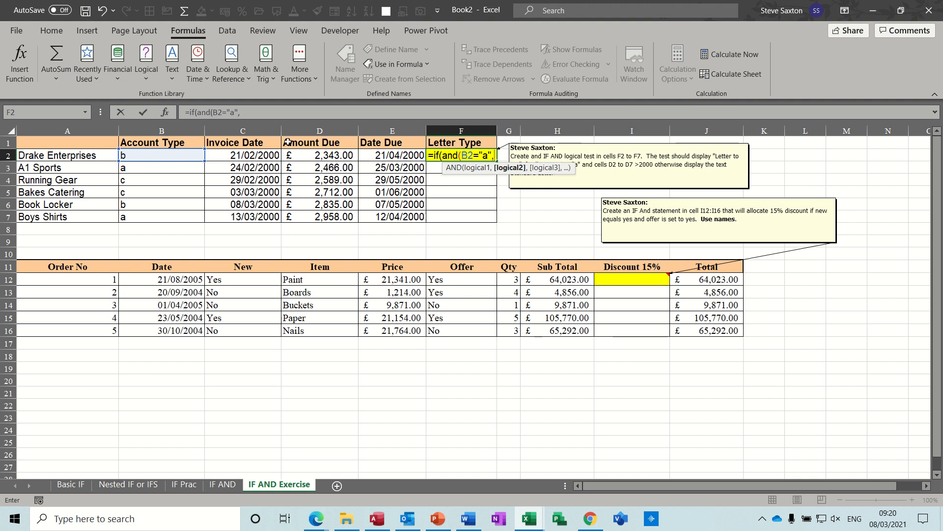
click(301, 154)
text(>2000)
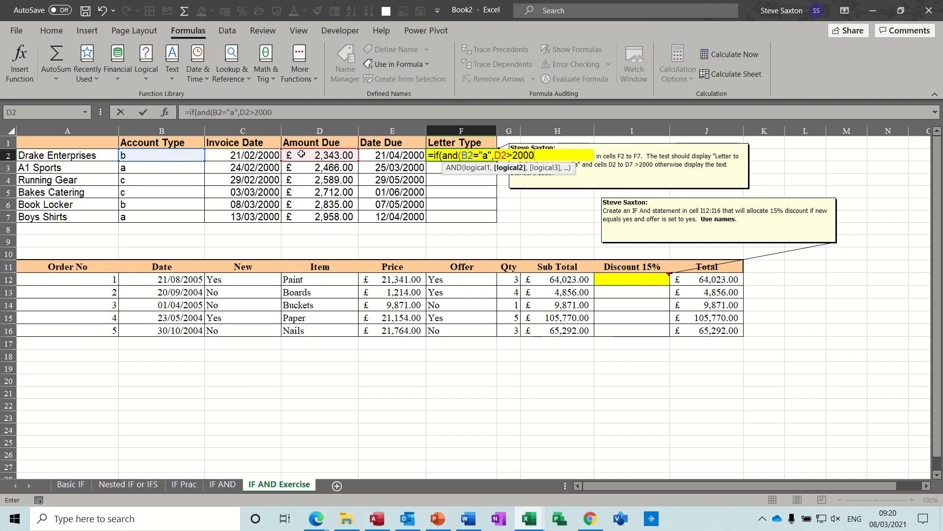
text())
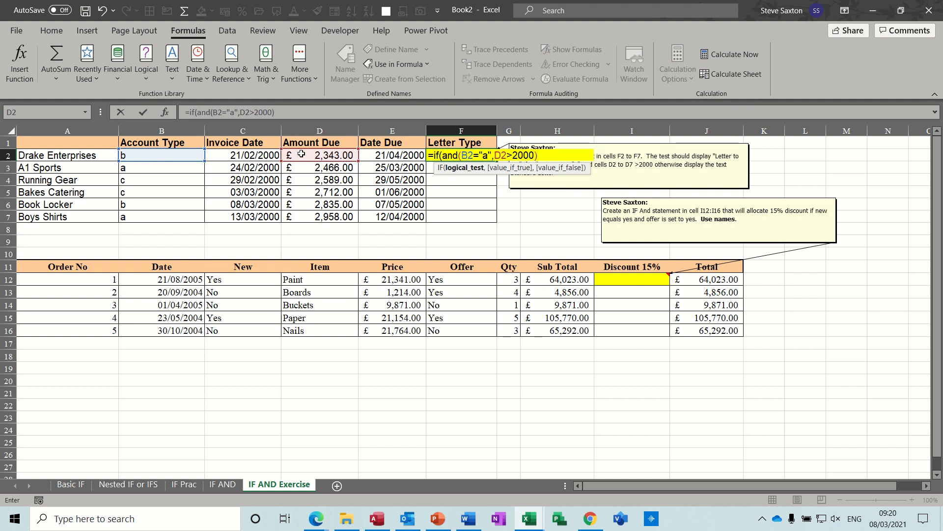
Complete the F2 formula to return "Letter to MD" if true and "Standard Letter" if false, and fill it down to F7
text(,)
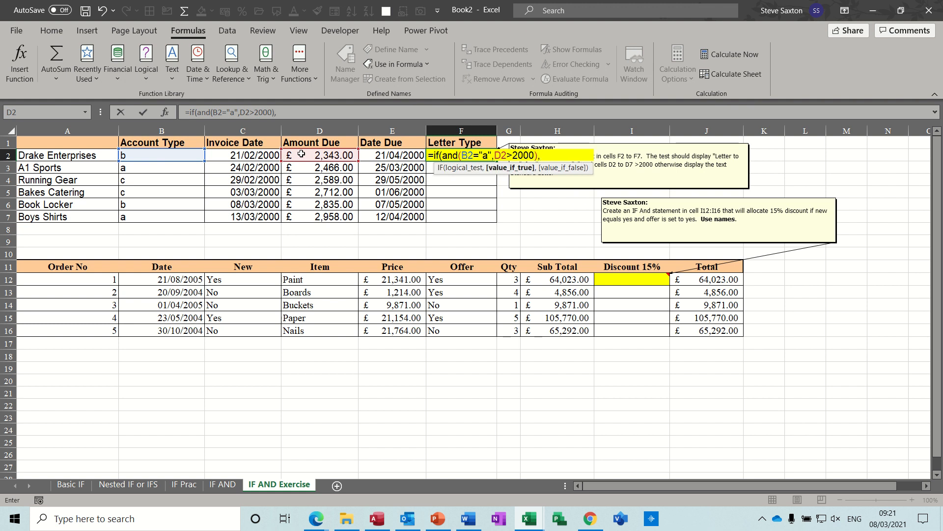
text("Letter to MD")
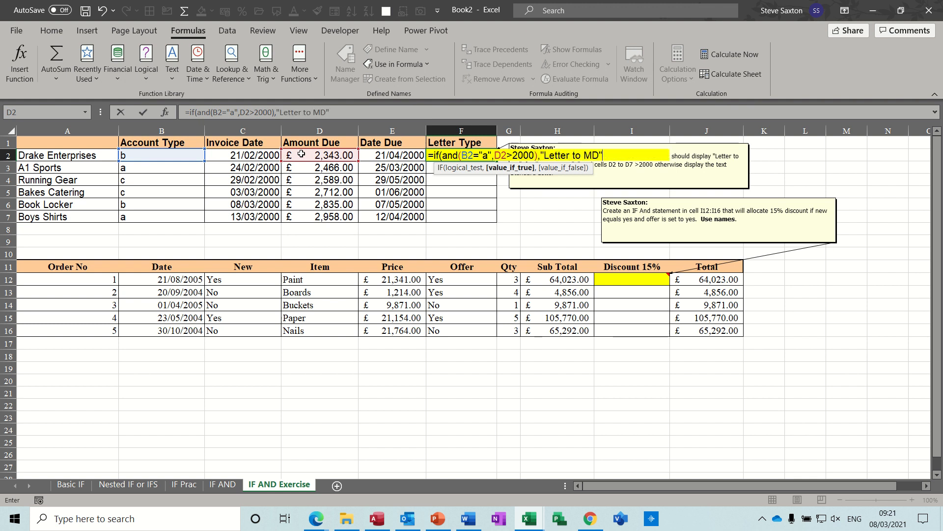
text(,)
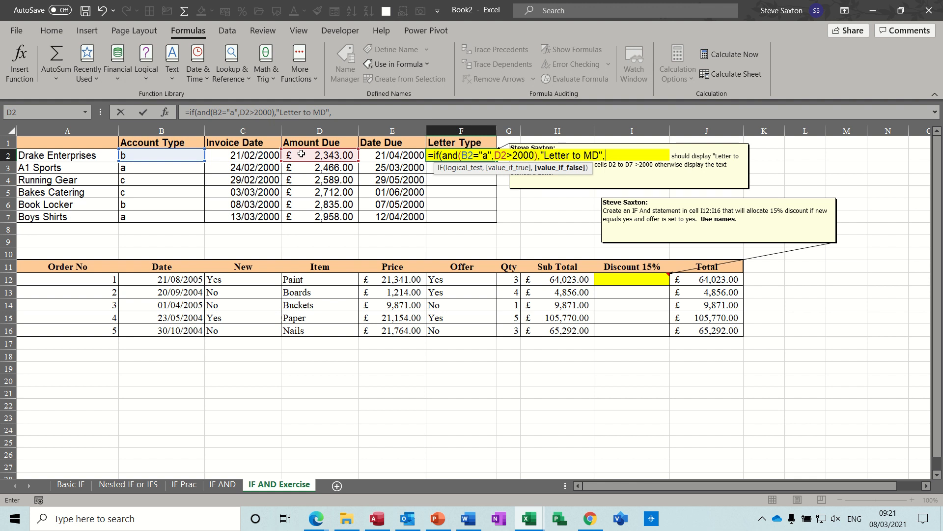
text("Standard Letter")
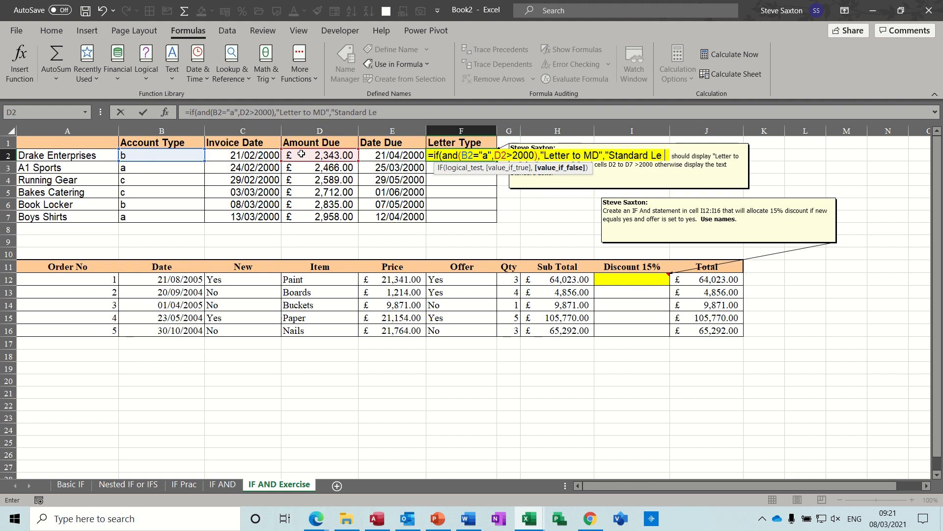
text())
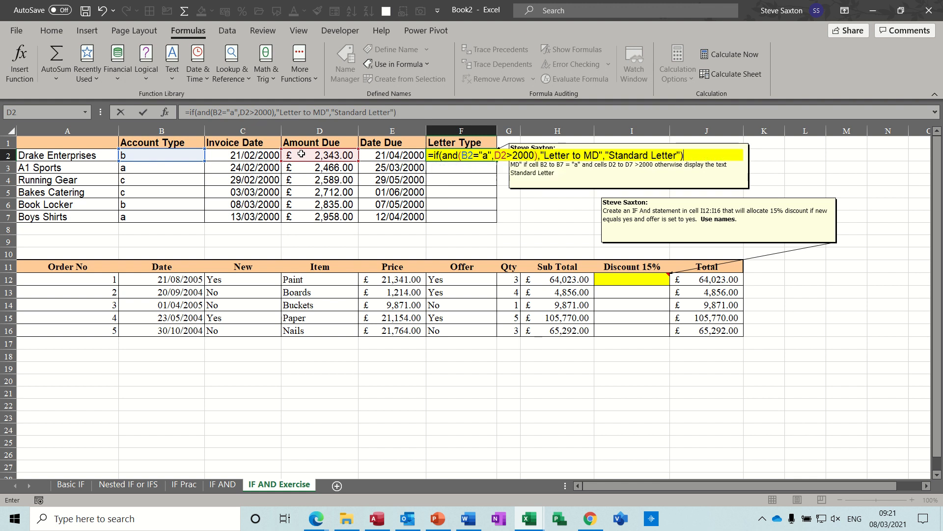
click(143, 112)
drag(496, 161, 497, 221)
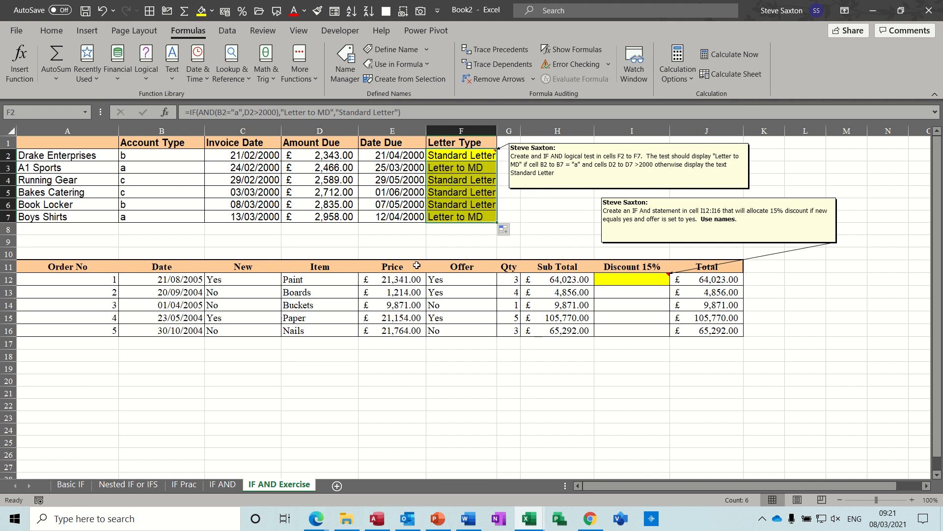
Begin an IF formula in the Discount 15% cell I12 with an AND test whose first condition is C12="Yes"
click(629, 279)
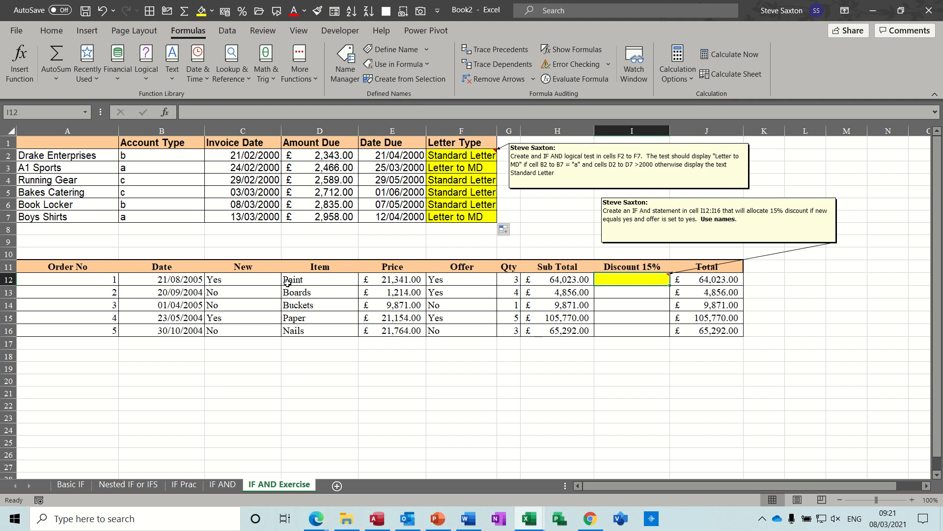
click(221, 279)
click(446, 281)
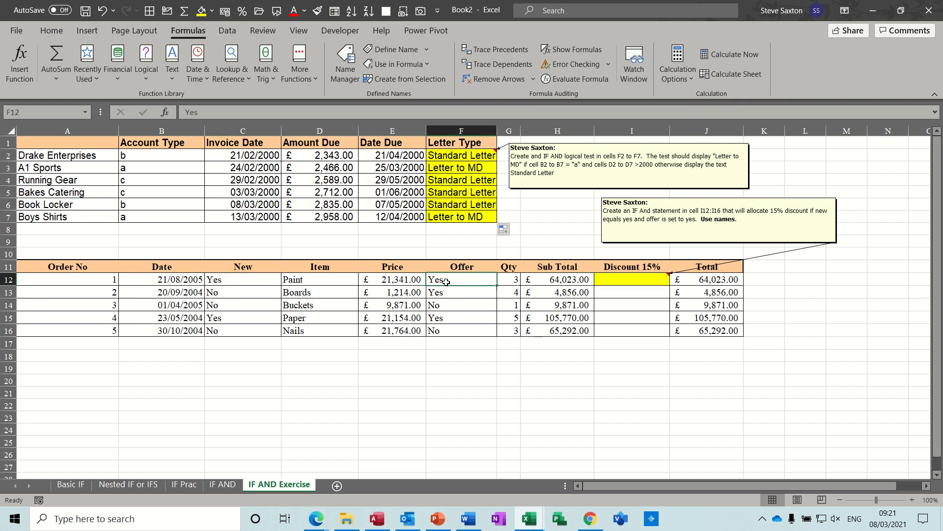
click(618, 281)
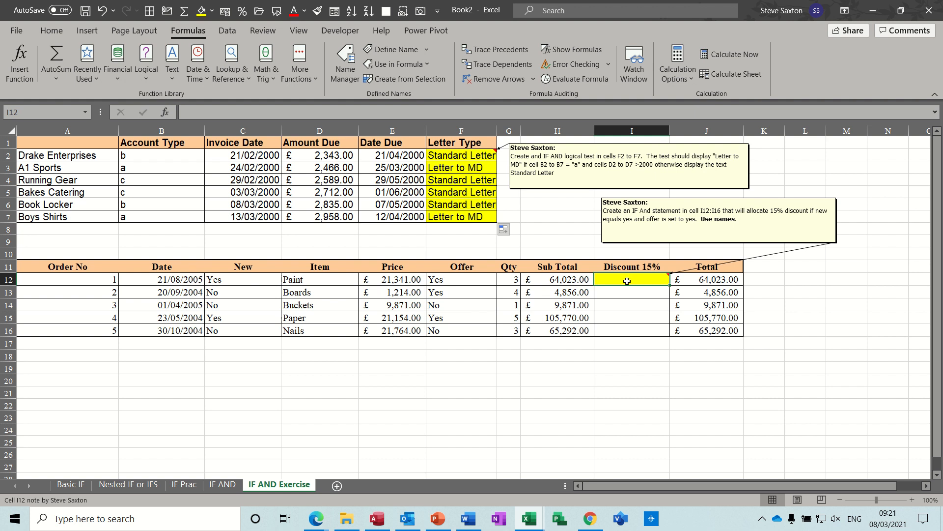
text(=if)
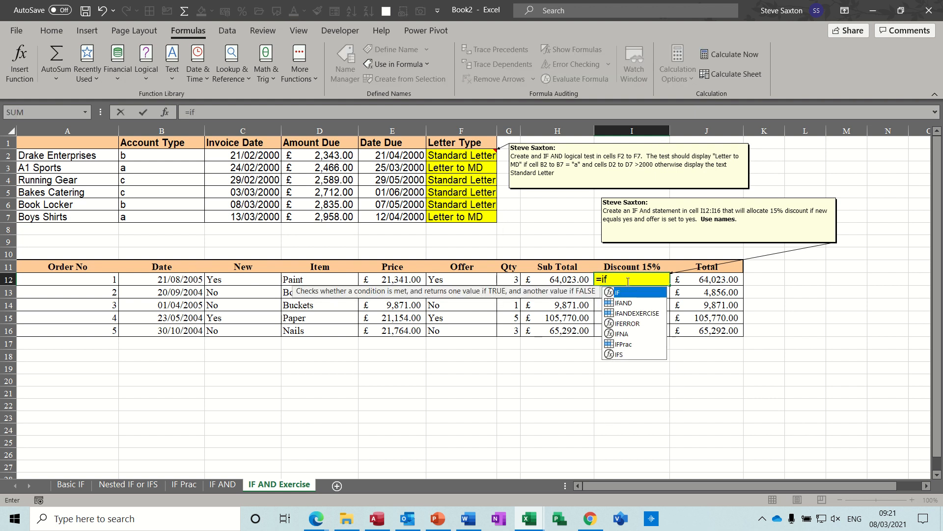
text((and)
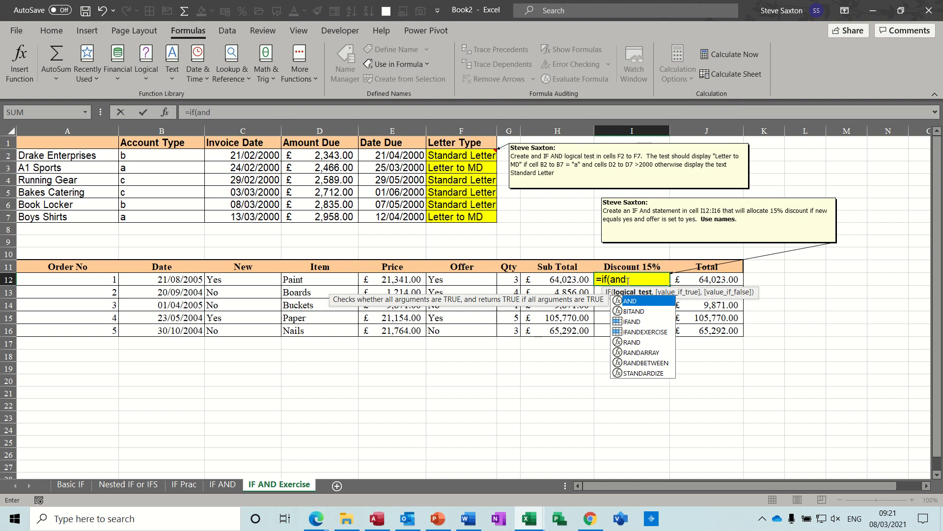
text(()
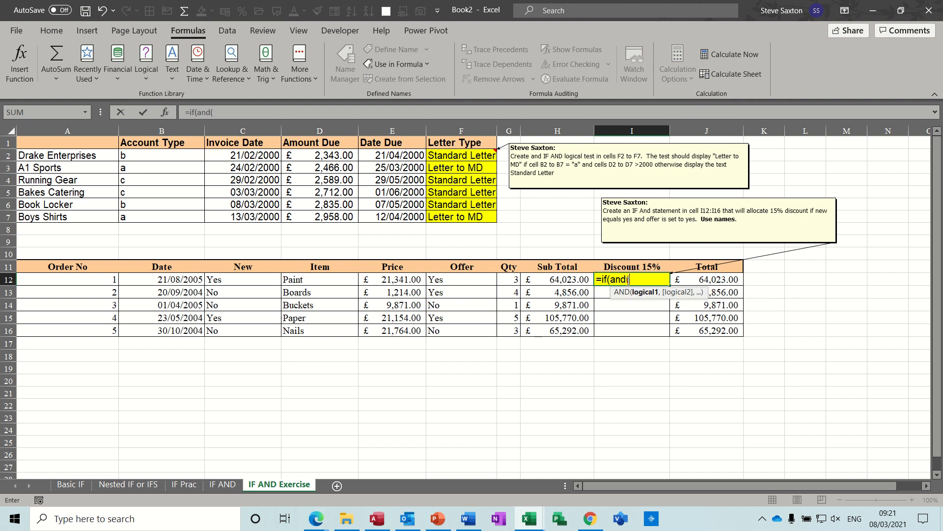
click(242, 281)
text(=)
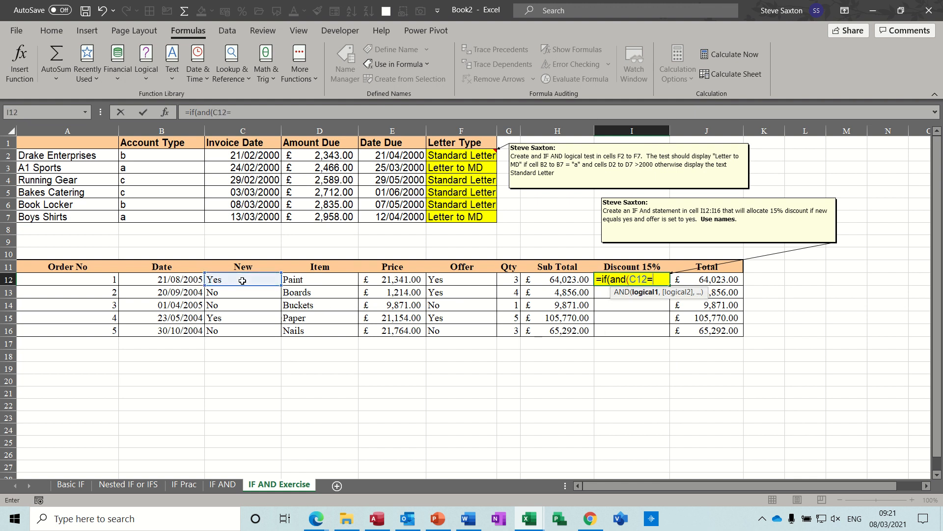
text("Yes)
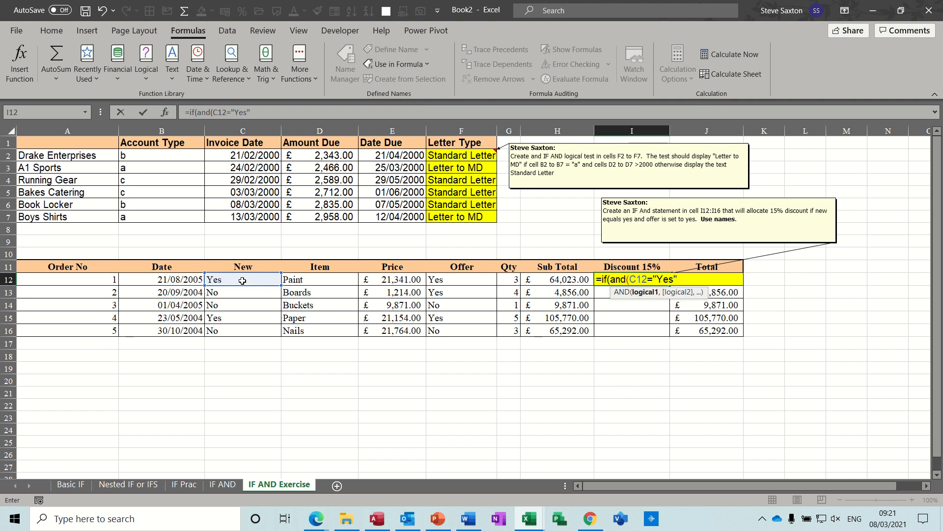
text(",)
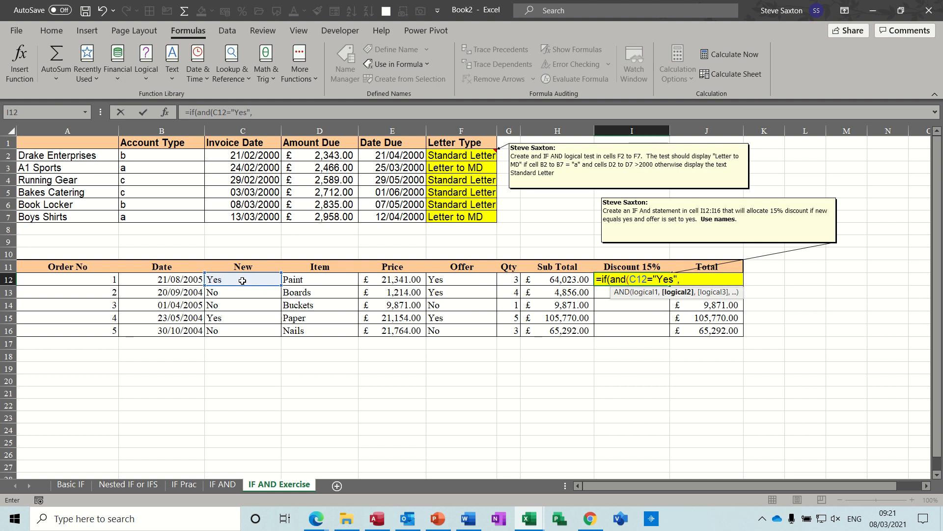
Add F12="Yes" as the second condition and close the AND test in the I12 formula
click(457, 279)
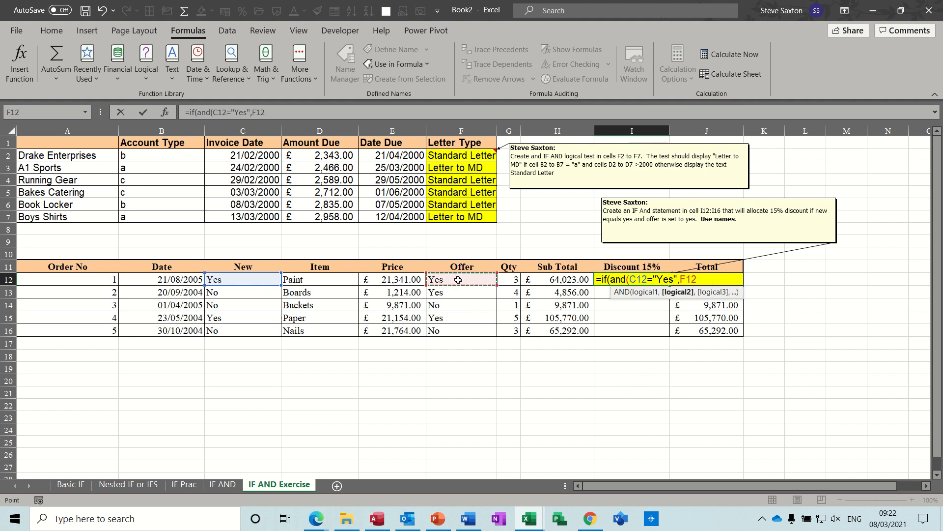
text(+"Yes)
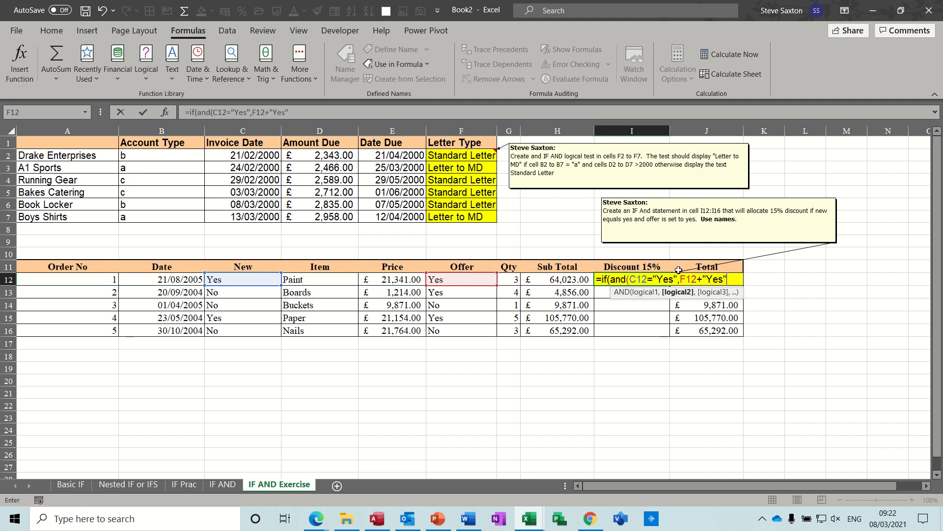
click(702, 281)
key(BackSpace)
text(=)
text())
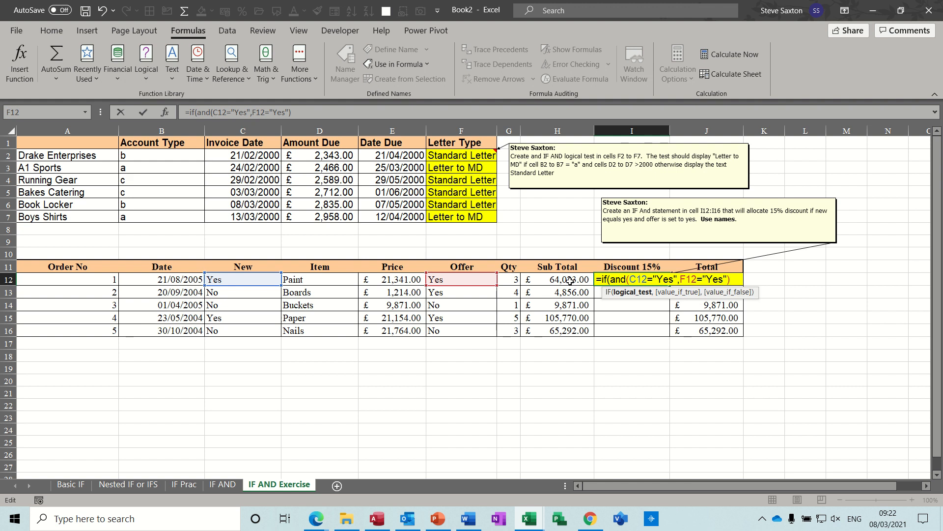
Complete the I12 formula to return H12*15% if both conditions are true and 0 if false
text(,)
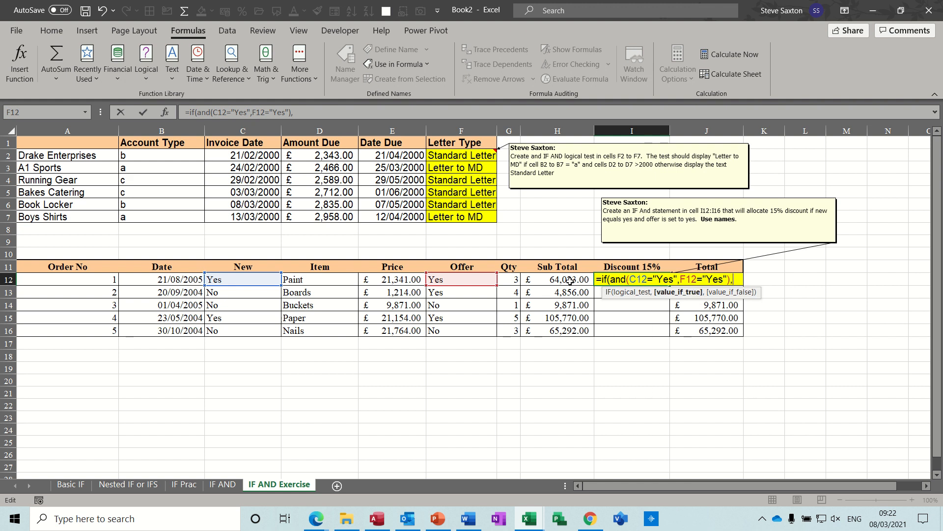
click(563, 280)
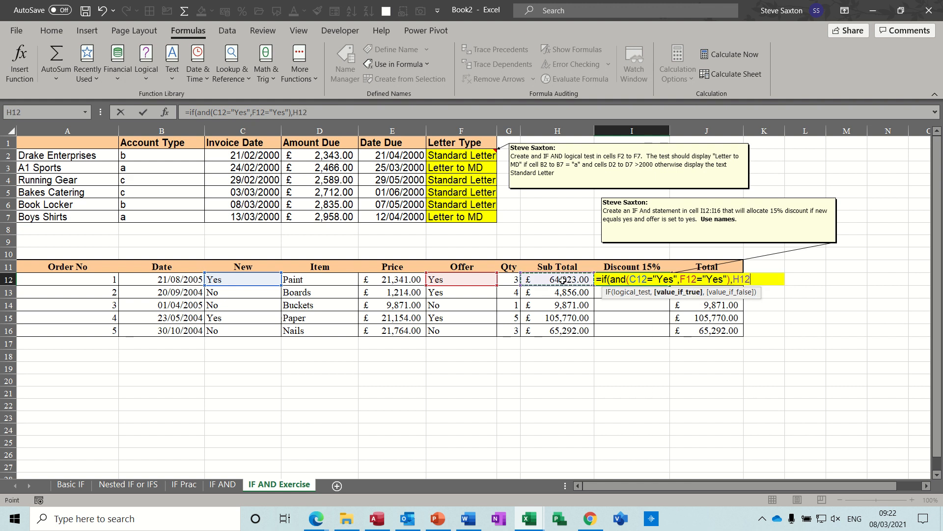
text(*15%,)
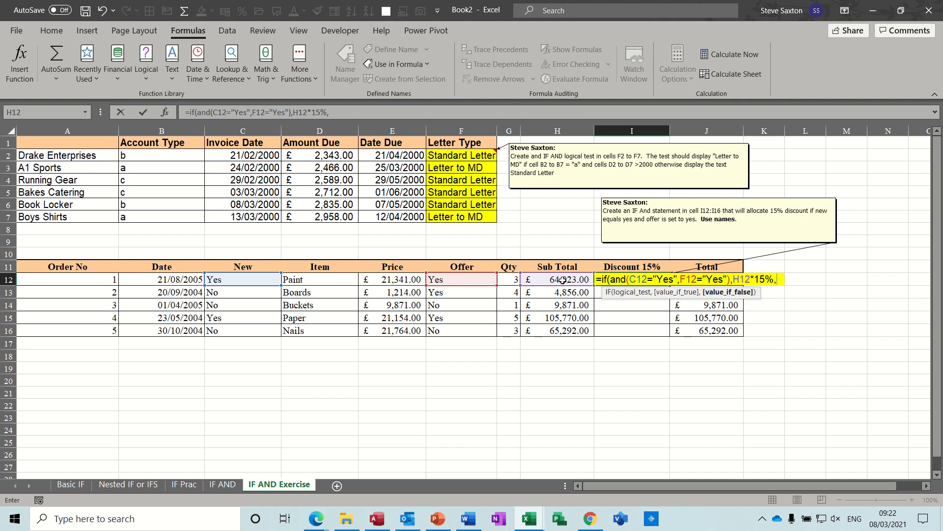
text(0))
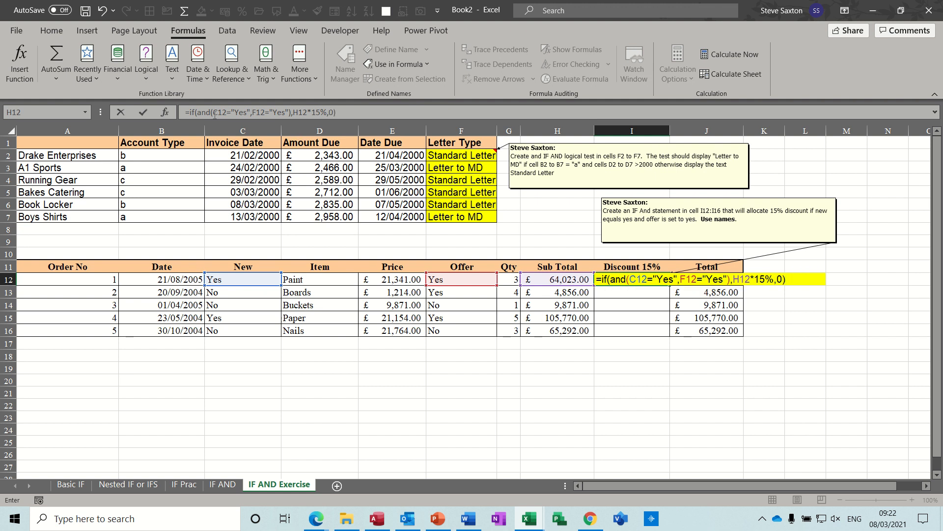
click(142, 113)
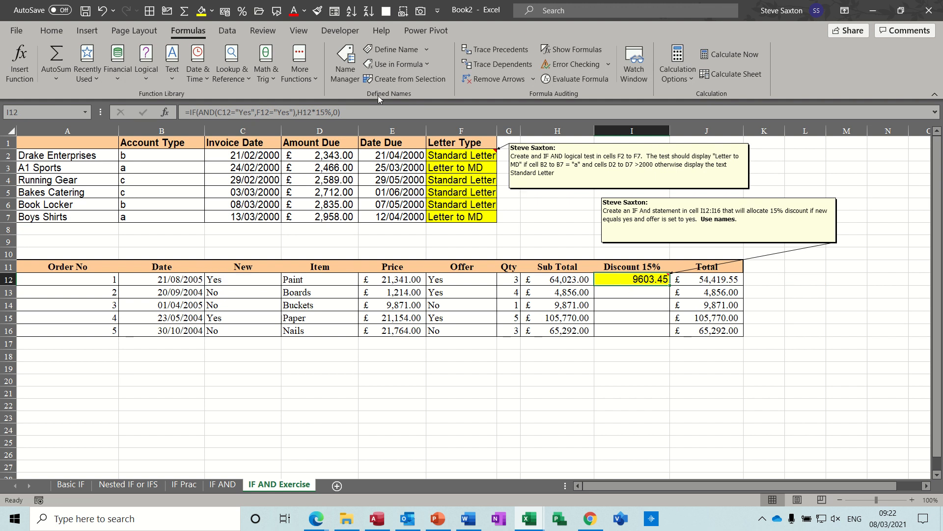
Apply the pound accounting format to the discount in I12 and fill the formula down to I16
click(225, 11)
double_click(669, 287)
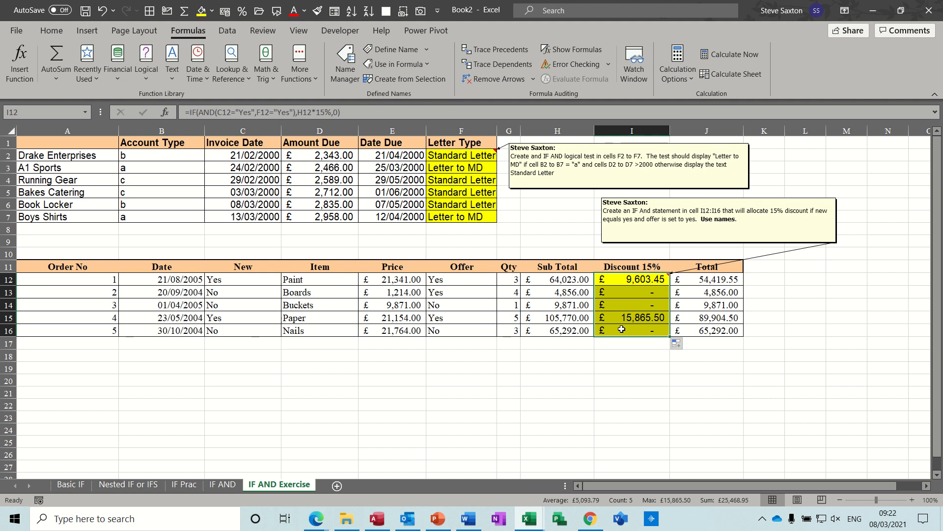
Check the Total formulas in J12 and J14 and the Offer entry in F14 against the discounts
click(719, 281)
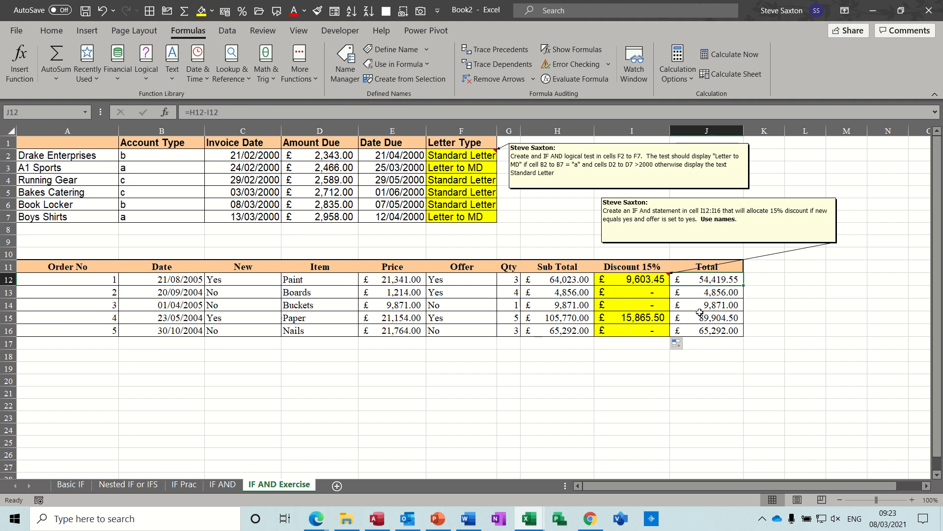
click(452, 302)
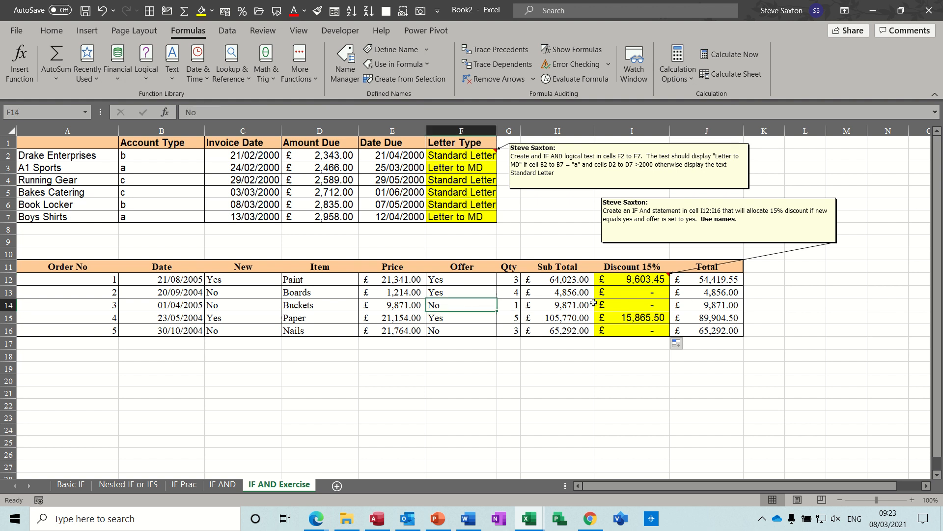
click(701, 299)
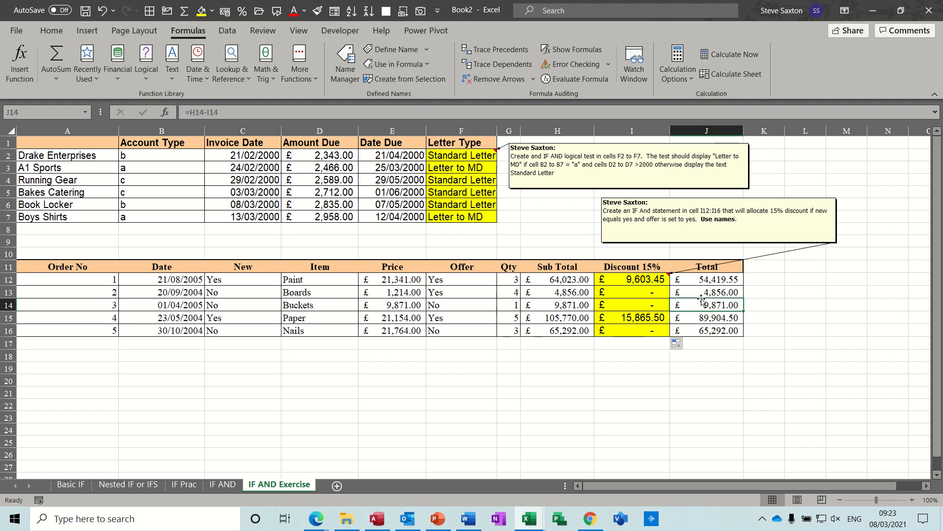